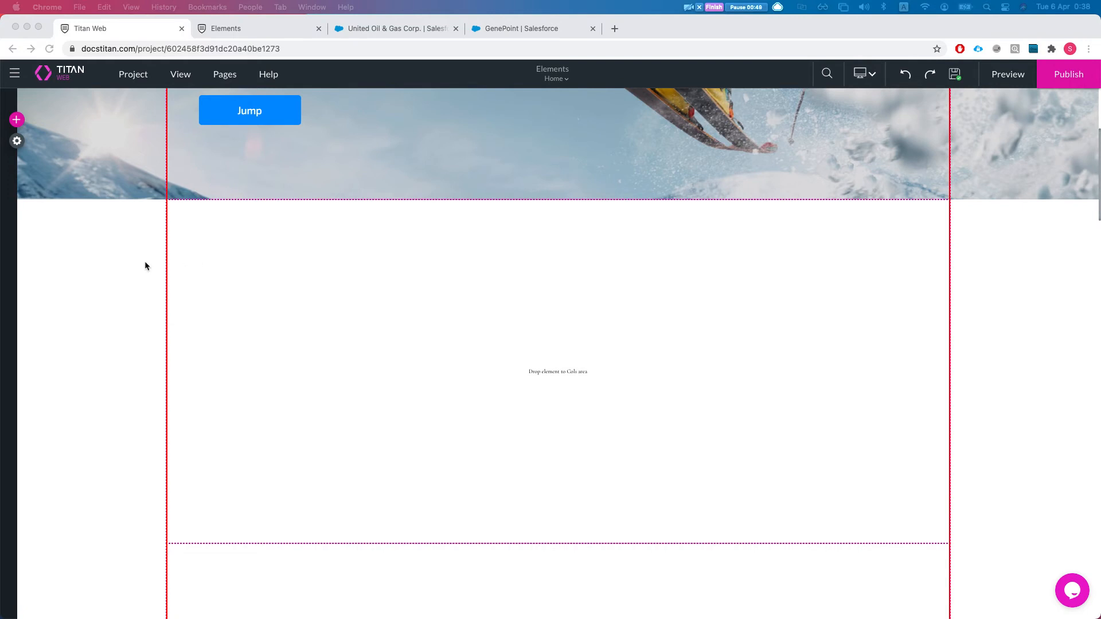
# Add a Subhead text element to the empty strip below the hero image and resize its box
pyautogui.click(166, 263)
pyautogui.click(16, 140)
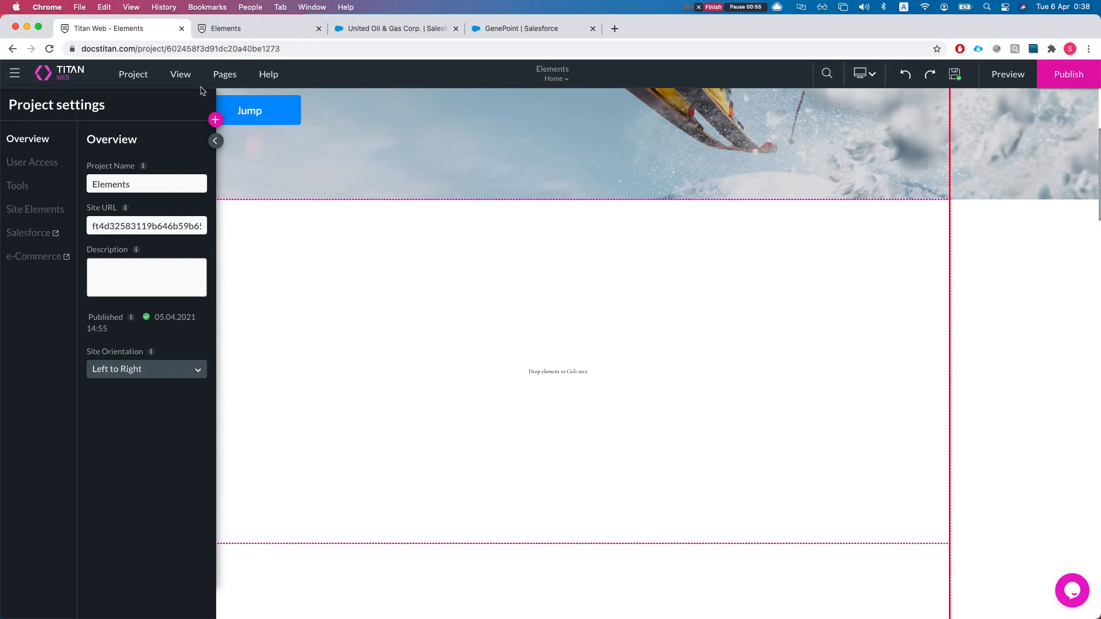
pyautogui.click(215, 122)
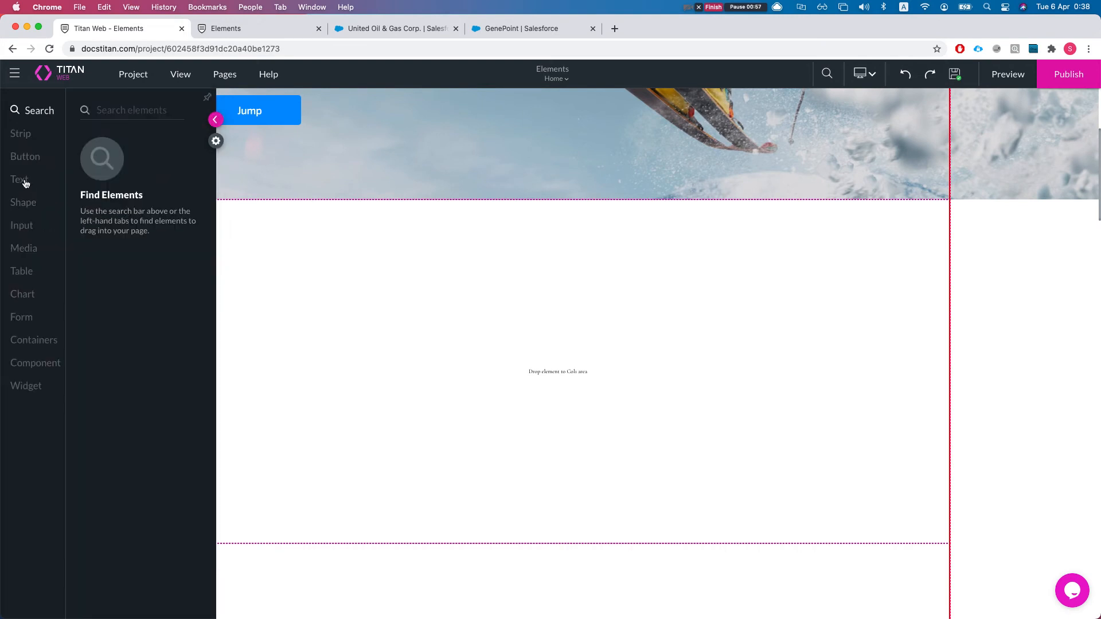
pyautogui.click(26, 180)
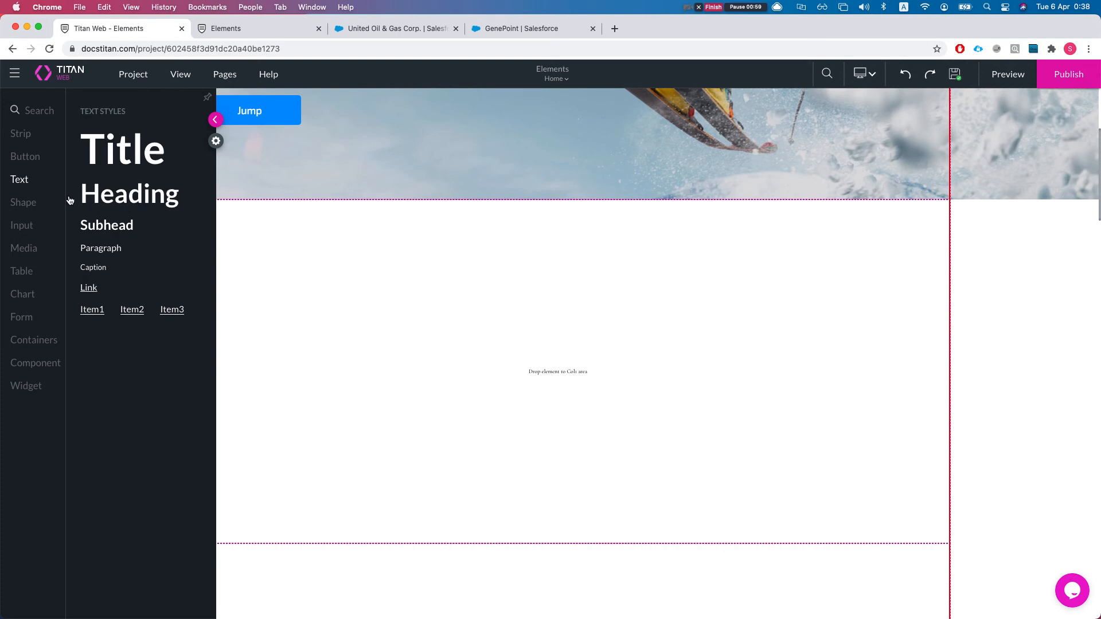
pyautogui.moveTo(113, 228); pyautogui.dragTo(396, 329)
pyautogui.moveTo(433, 295); pyautogui.dragTo(569, 321)
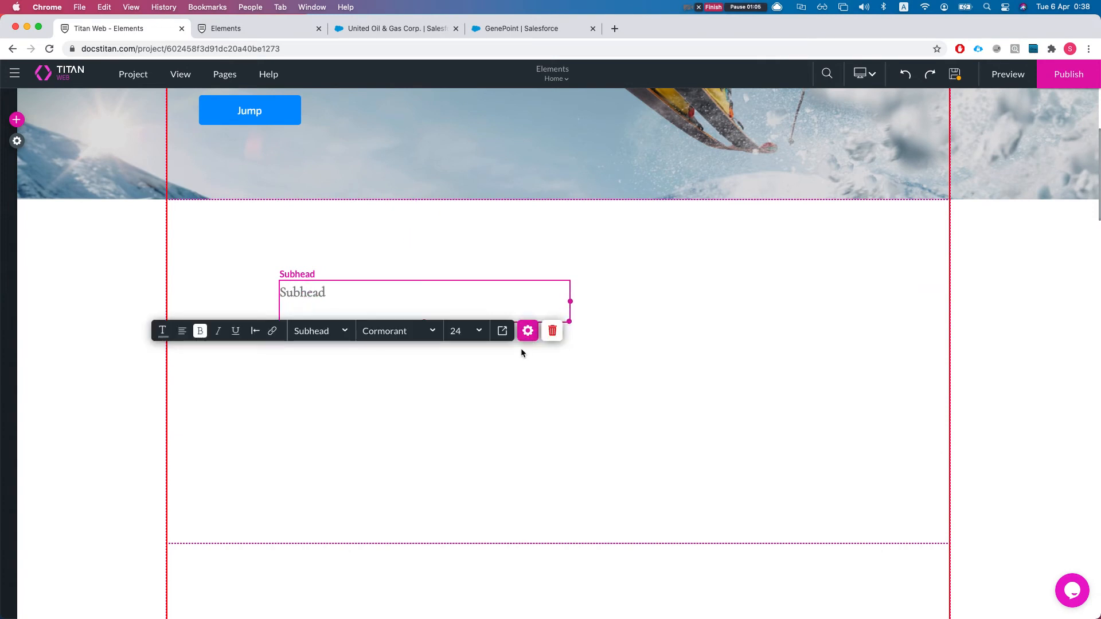
# Set the Subhead element's metadata tag to contactName
pyautogui.click(528, 338)
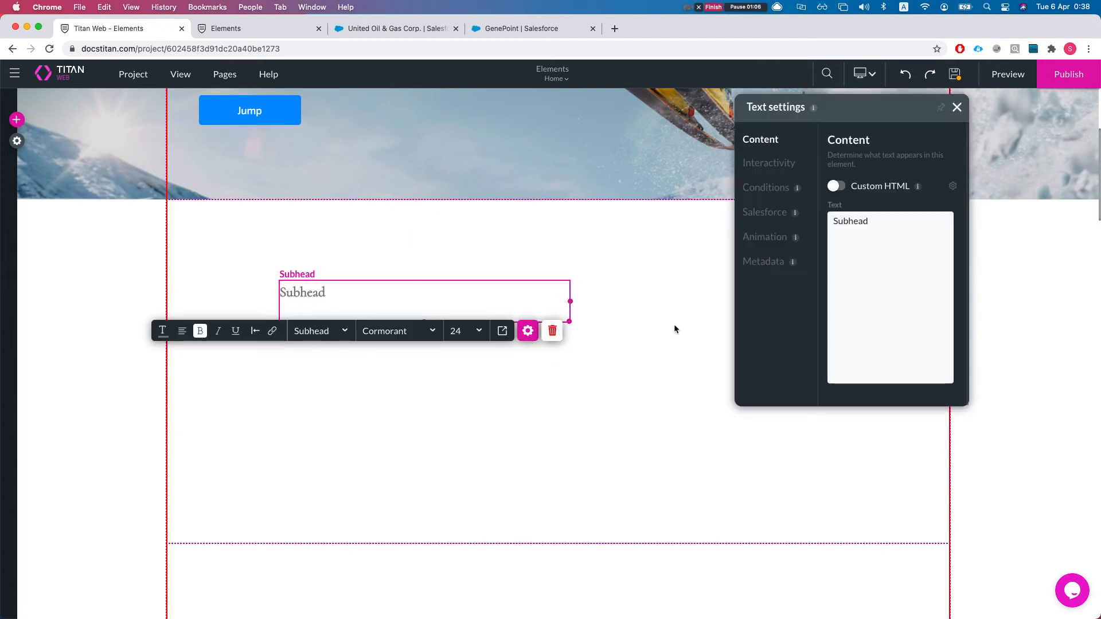
pyautogui.click(774, 192)
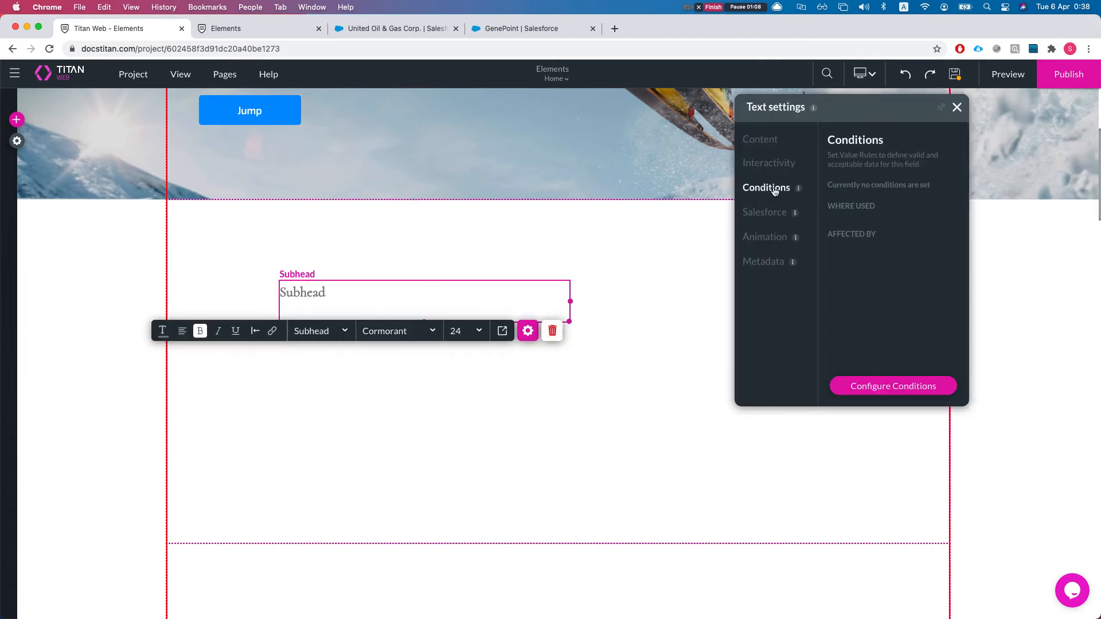
pyautogui.click(764, 241)
pyautogui.click(764, 262)
pyautogui.click(870, 243)
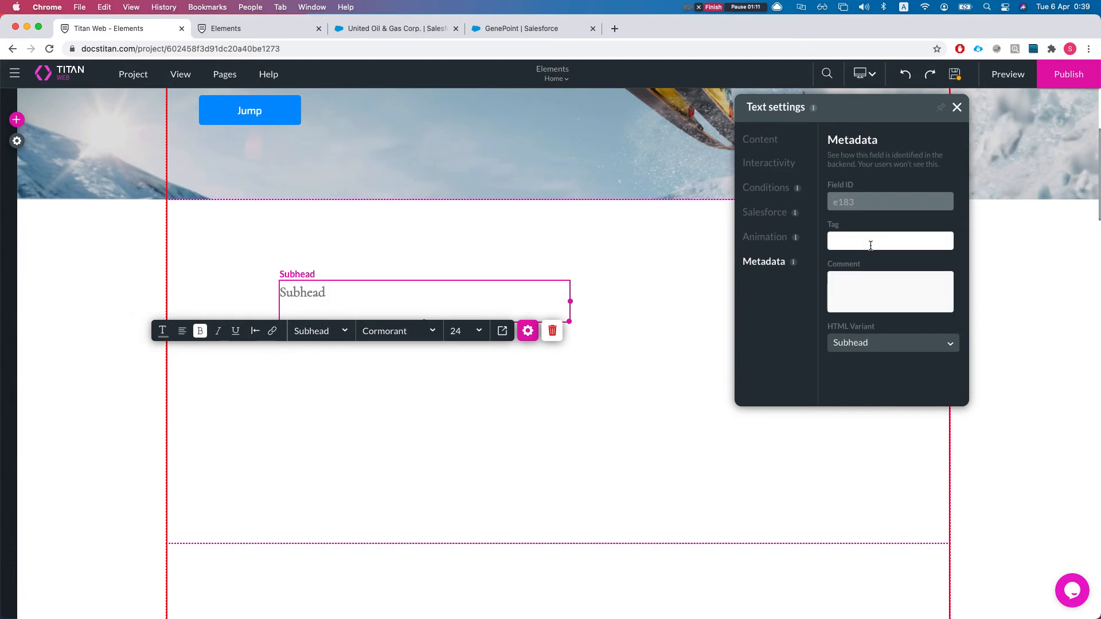
pyautogui.write('contactNBame')
pyautogui.click(550, 247)
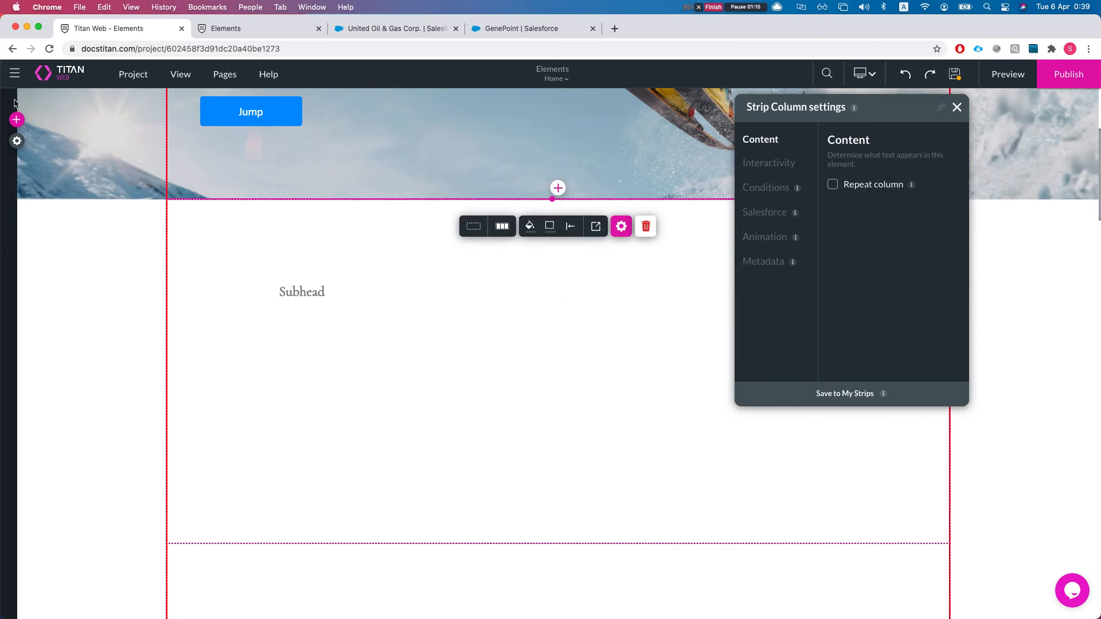
# Find the Drop Down element by searching for "drop" and place it on the hero image beside the Jump button
pyautogui.click(16, 120)
pyautogui.click(150, 112)
pyautogui.write('drop')
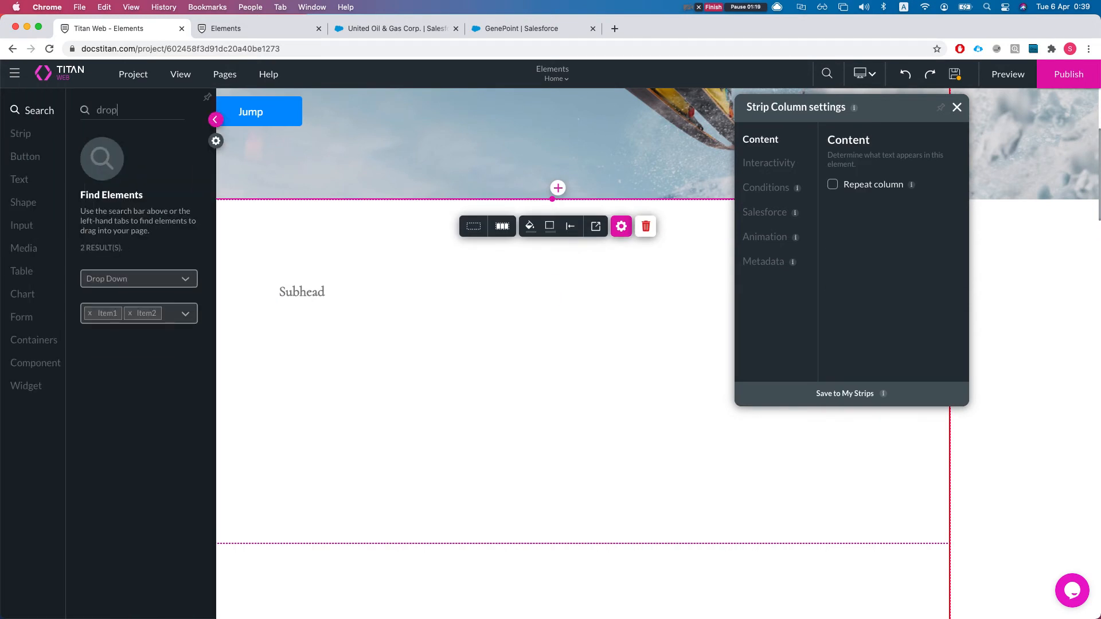
pyautogui.moveTo(109, 279); pyautogui.dragTo(417, 152)
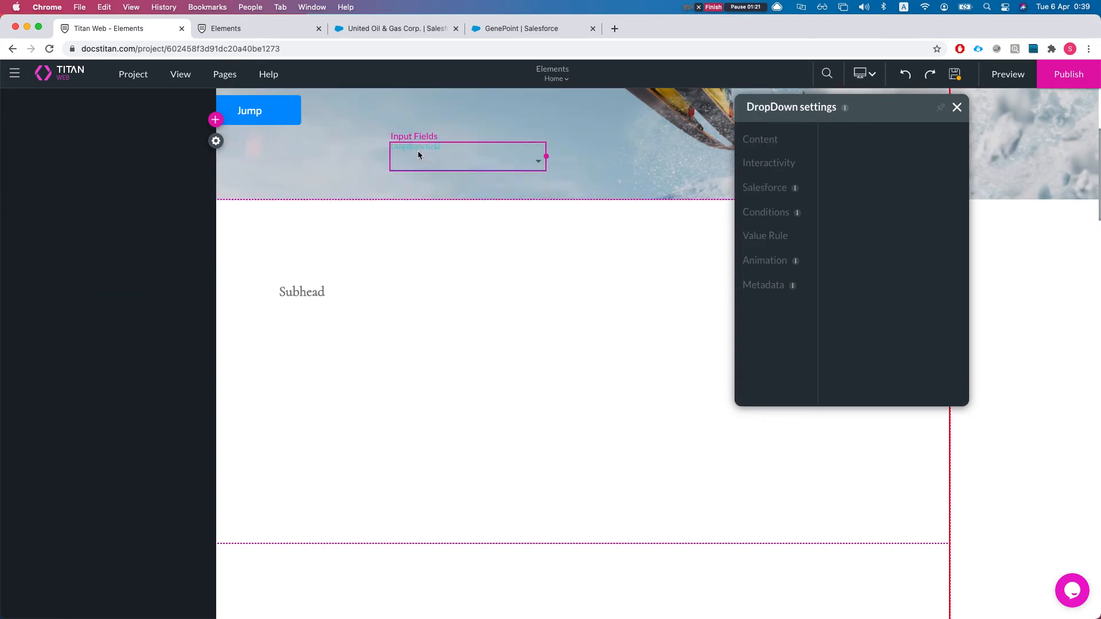
# Switch the dropdown to dynamic values synced from Salesforce, using the Account object's Account Type field
pyautogui.click(842, 209)
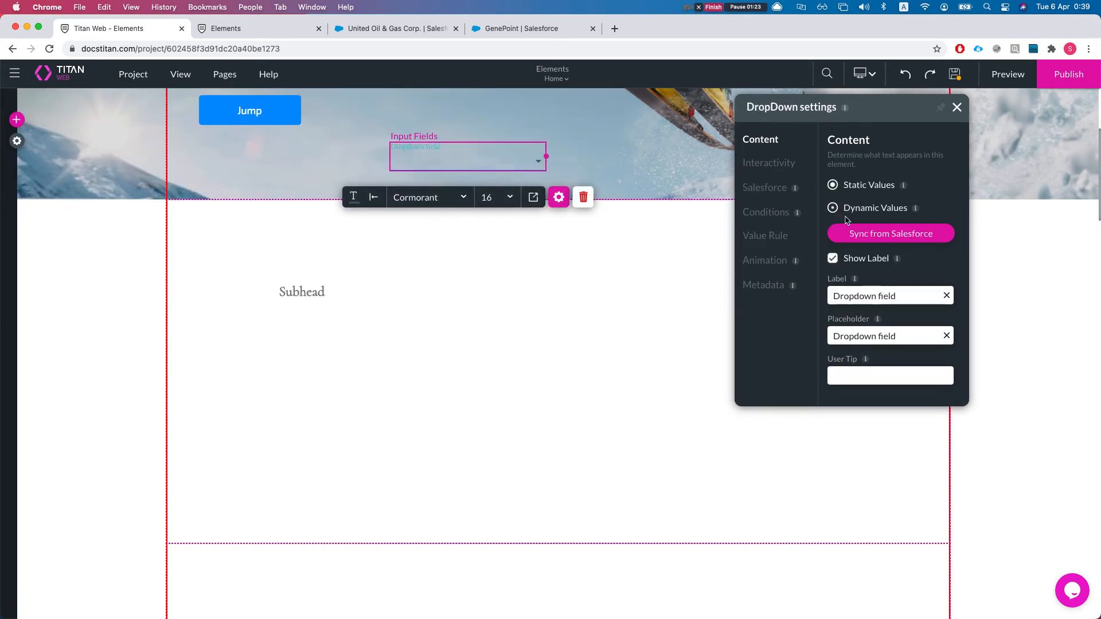
pyautogui.click(861, 234)
pyautogui.click(348, 322)
pyautogui.write('acc')
pyautogui.click(325, 374)
pyautogui.click(319, 368)
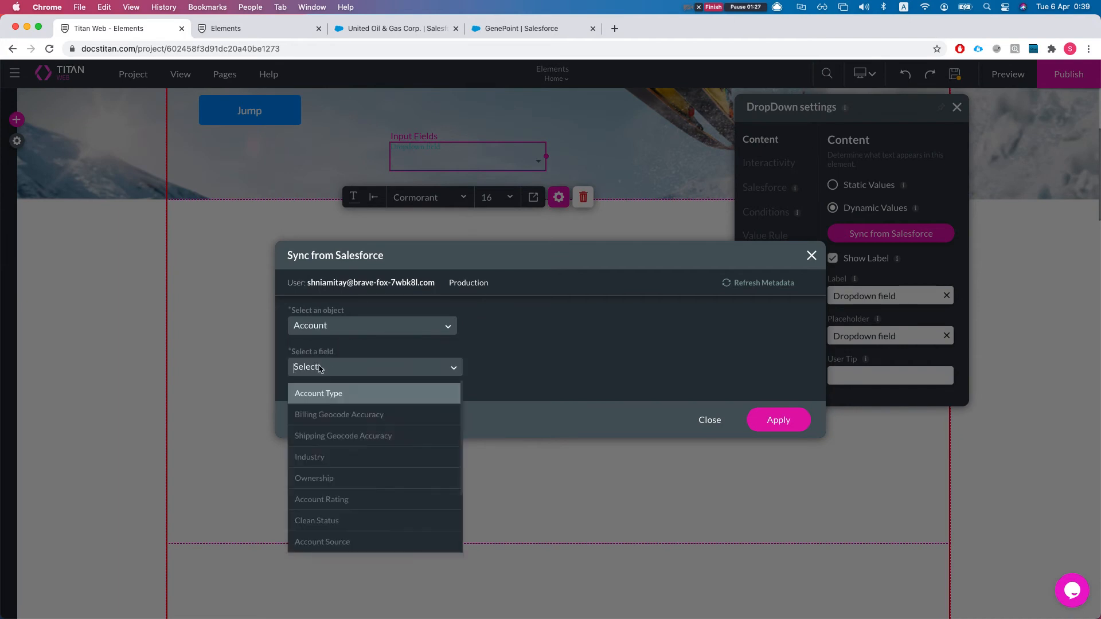
pyautogui.write('typ')
pyautogui.press('Return')
pyautogui.click(787, 422)
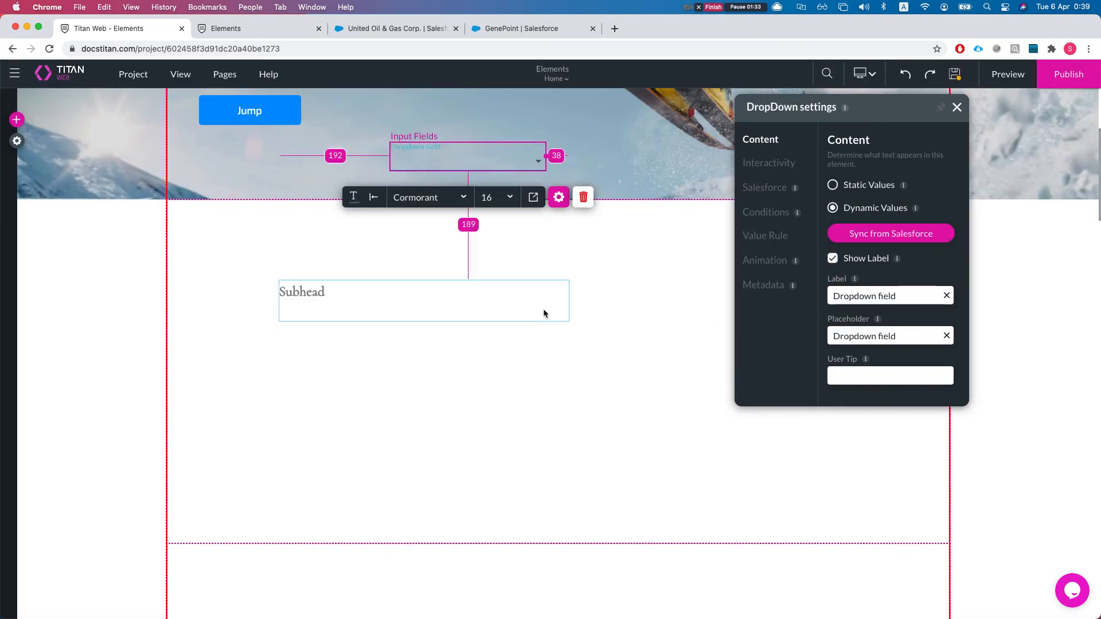
# Set both the dropdown's label and its placeholder to "account types"
pyautogui.tripleClick(857, 296)
pyautogui.write('account types')
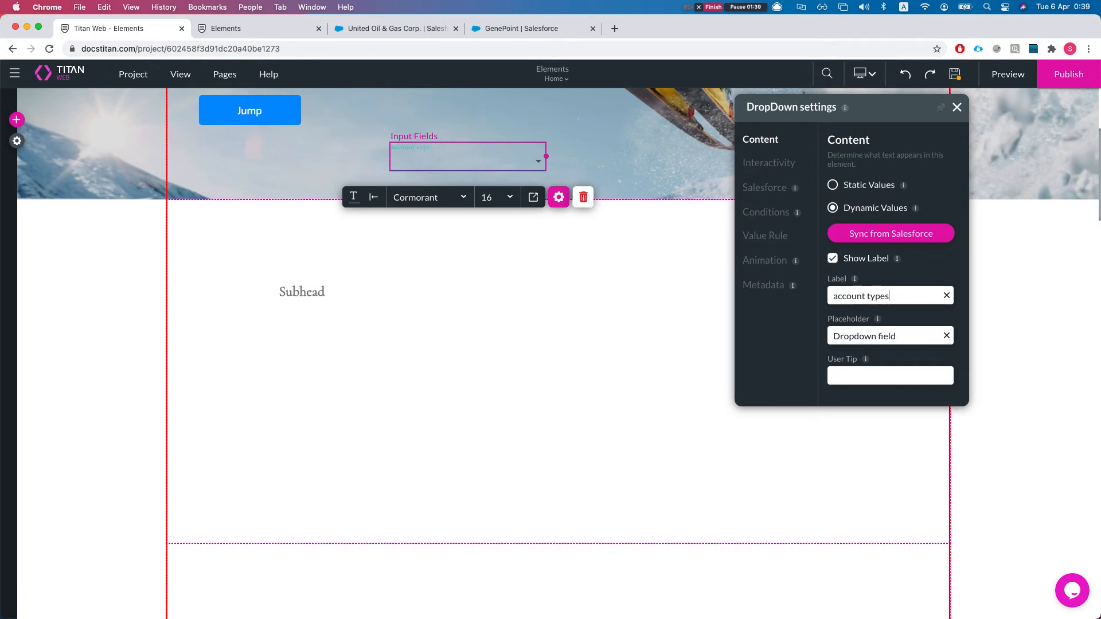
pyautogui.press('super+a')
pyautogui.press('super+c')
pyautogui.click(857, 342)
pyautogui.press('super+a')
pyautogui.press('super+v')
pyautogui.click(587, 358)
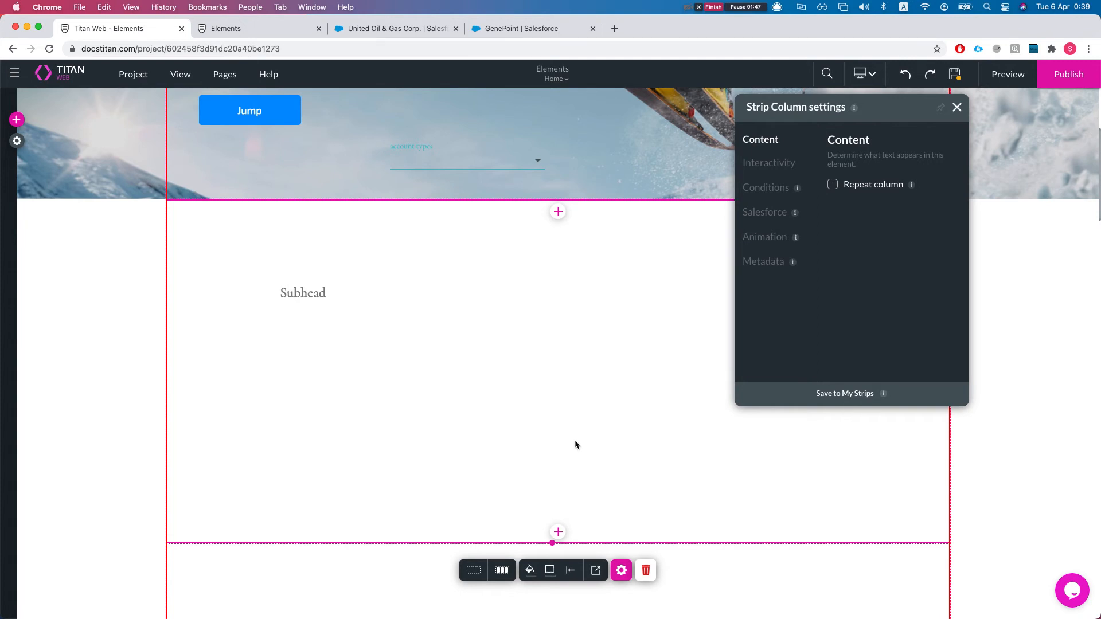
# Enable Repeat in the settings of the strip that contains the Subhead
pyautogui.click(956, 108)
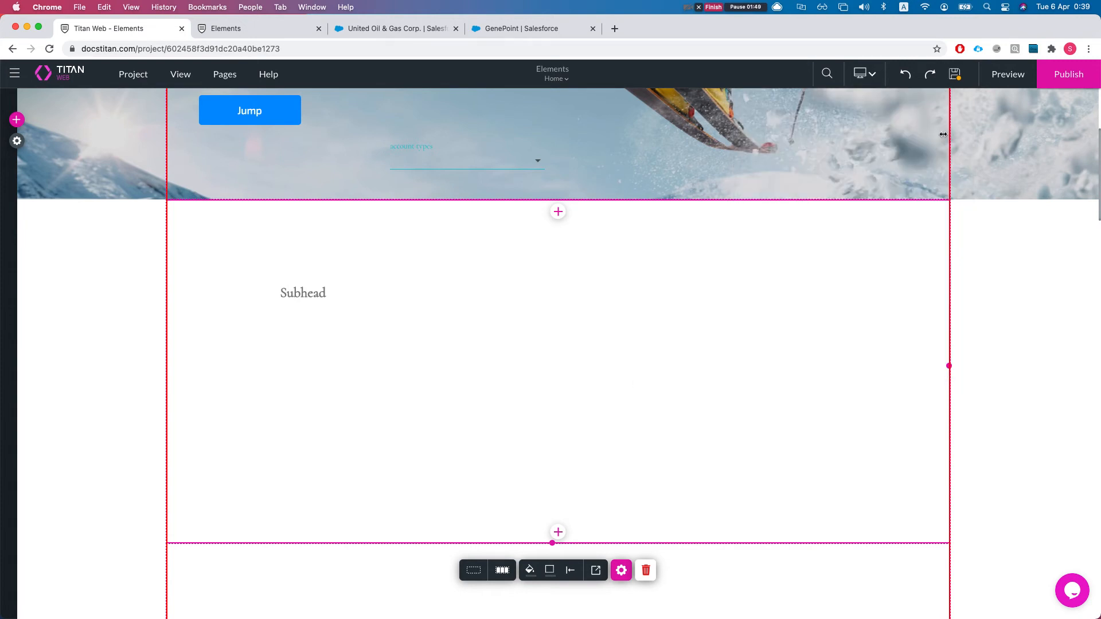
pyautogui.click(621, 569)
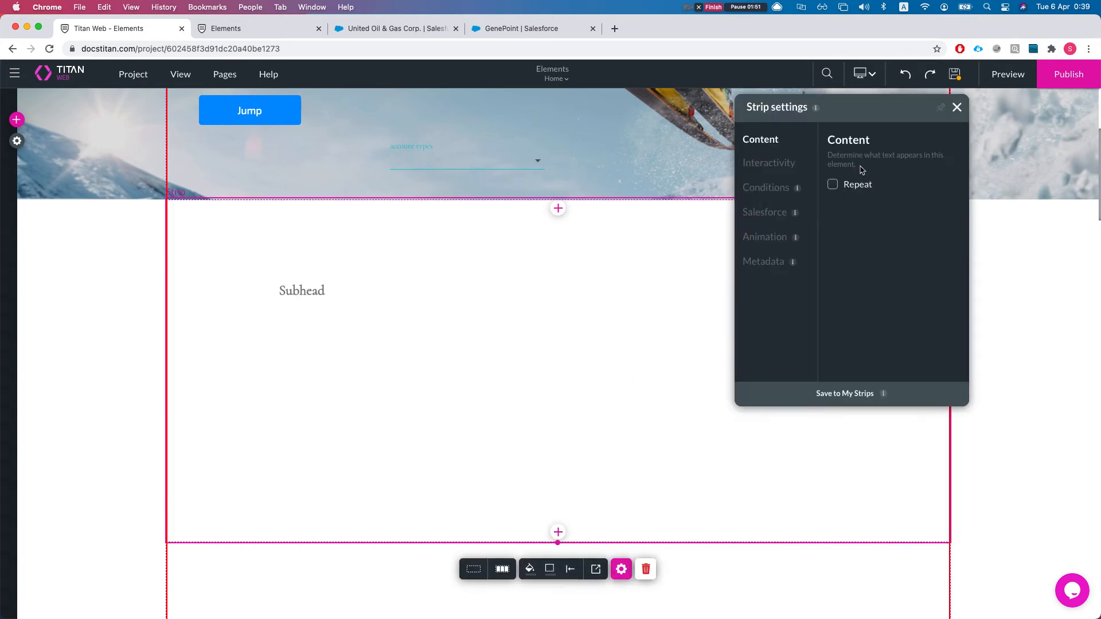
pyautogui.click(832, 185)
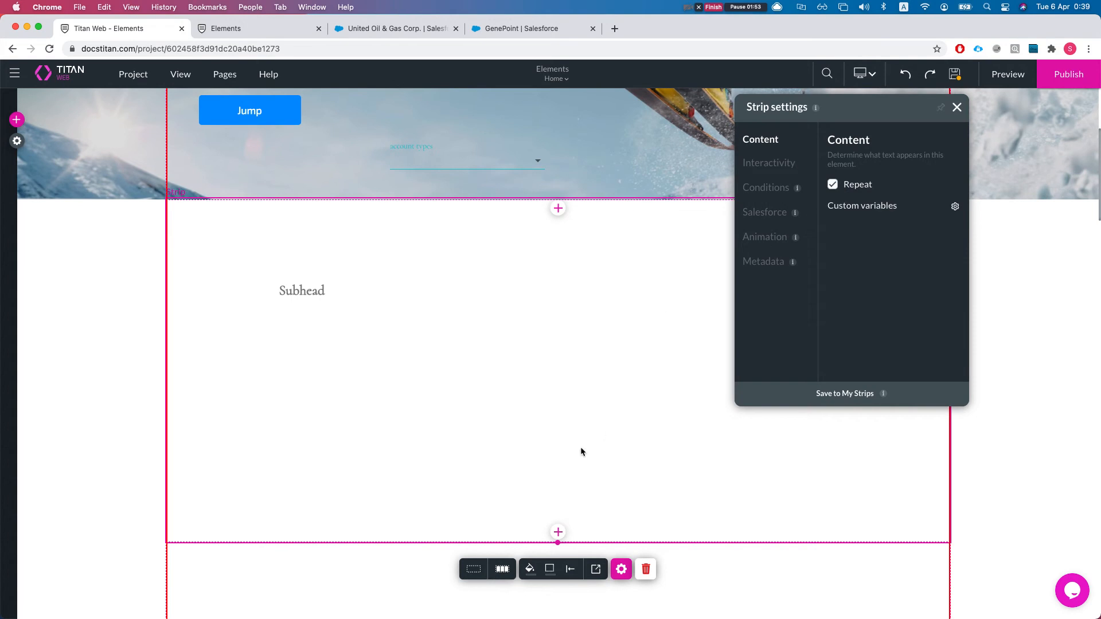
# Create a new Salesforce get-record integration in the project settings that pulls from the Contact object
pyautogui.click(17, 140)
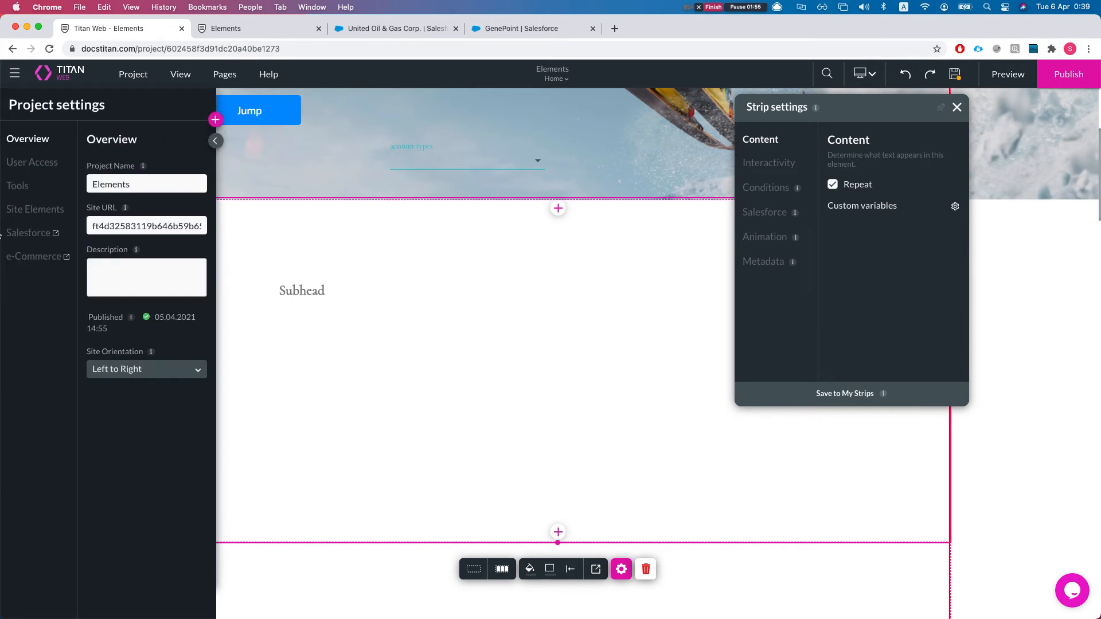
pyautogui.click(22, 233)
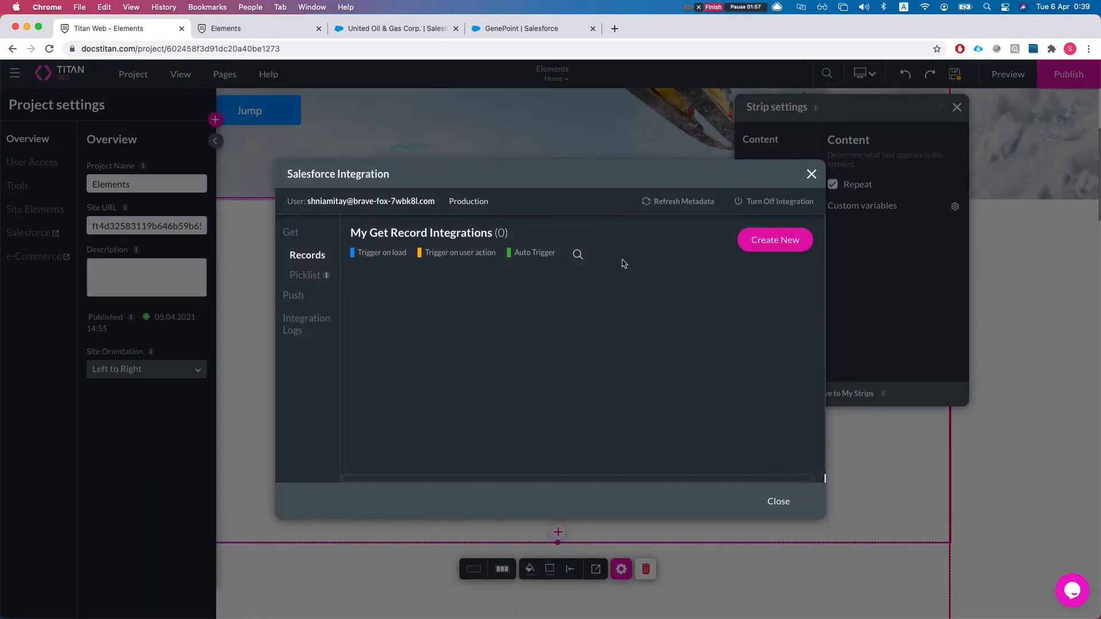
pyautogui.click(771, 240)
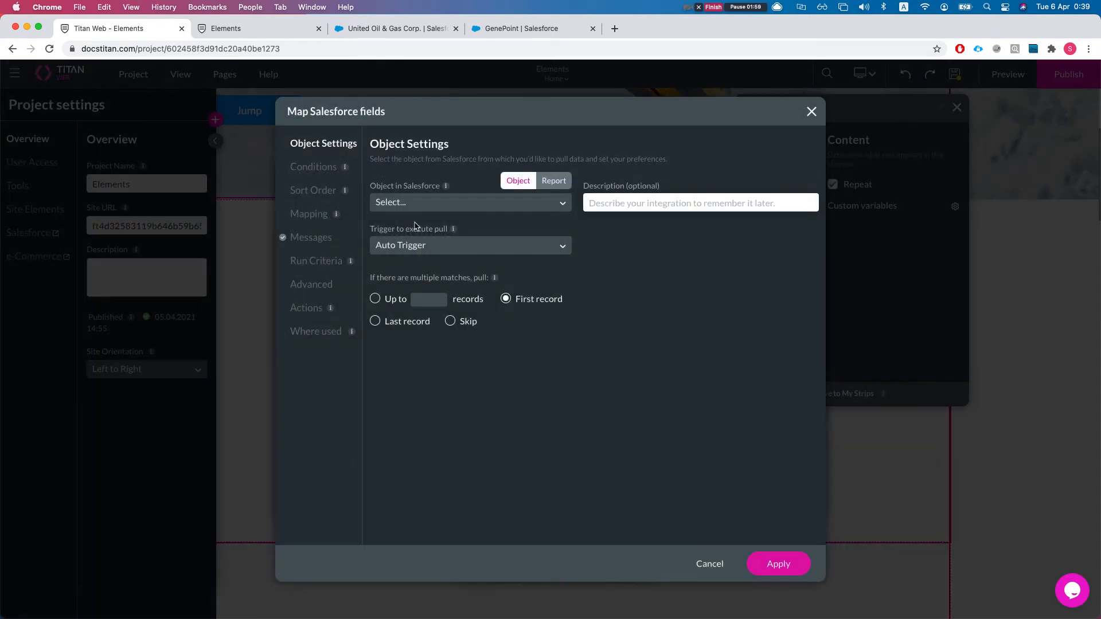
pyautogui.click(423, 208)
pyautogui.write('cont')
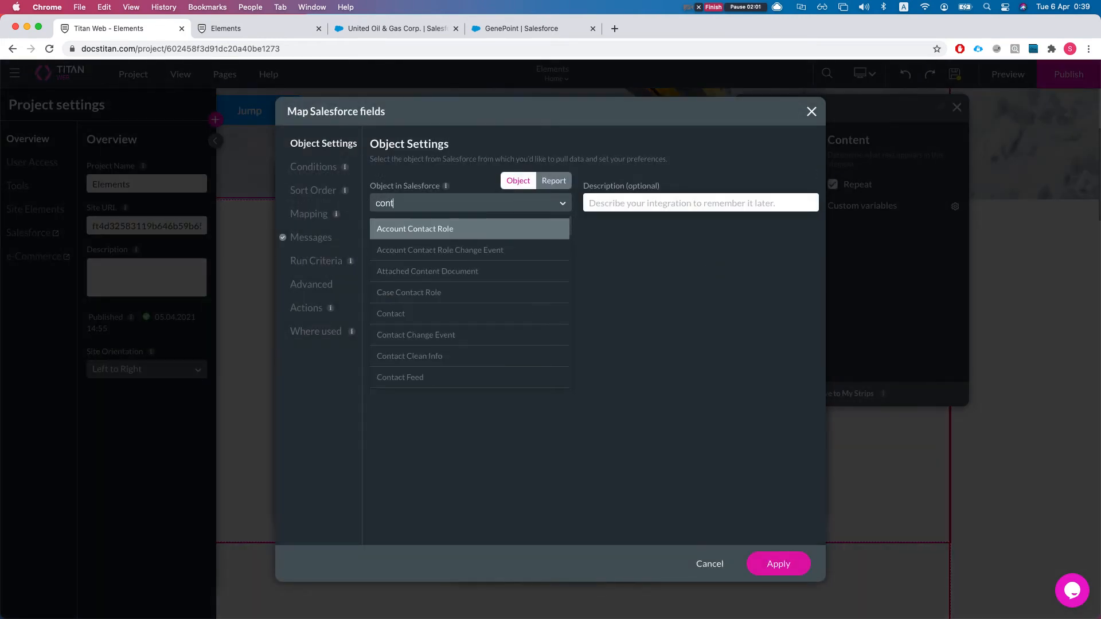
pyautogui.press('Down')
pyautogui.press('Down')
pyautogui.press('Down')
pyautogui.press('Down')
pyautogui.press('Return')
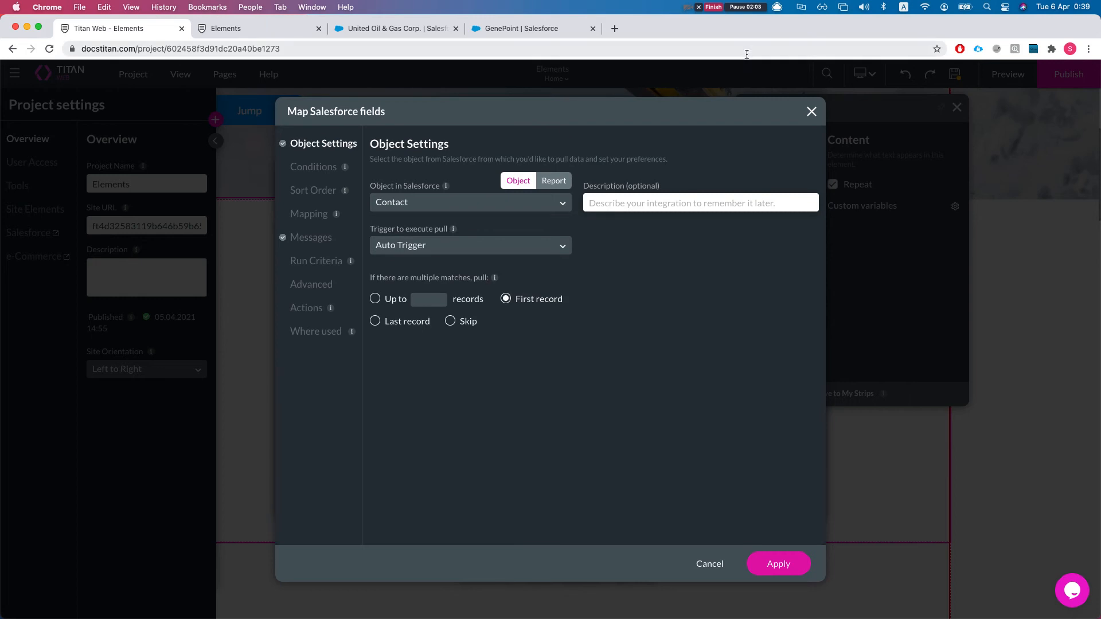
# Describe the integration as "get contacts based on their account type" and limit multiple matches to 50 records
pyautogui.click(640, 202)
pyautogui.write('get contyact')
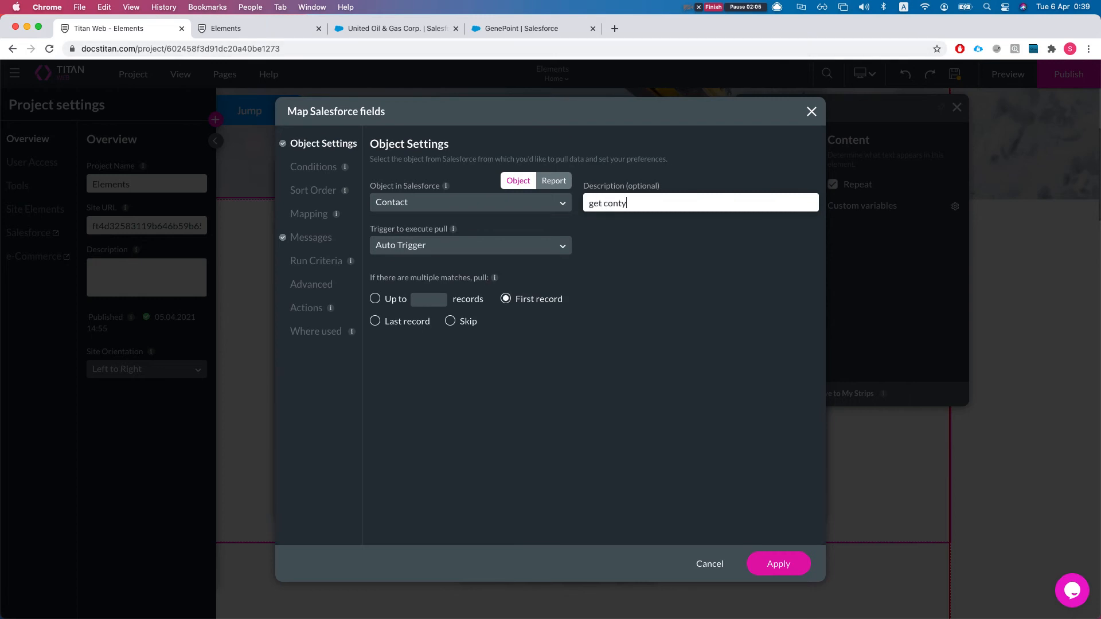
pyautogui.press('BackSpace')
pyautogui.press('BackSpace')
pyautogui.write('bases of')
pyautogui.hotkey('shift', 'alt', 'Left')
pyautogui.write('based o')
pyautogui.write('n accou')
pyautogui.press('BackSpace')
pyautogui.press('BackSpace')
pyautogui.press('BackSpace')
pyautogui.press('BackSpace')
pyautogui.press('BackSpace')
pyautogui.write('thier')
pyautogui.press('BackSpace')
pyautogui.write('r account type')
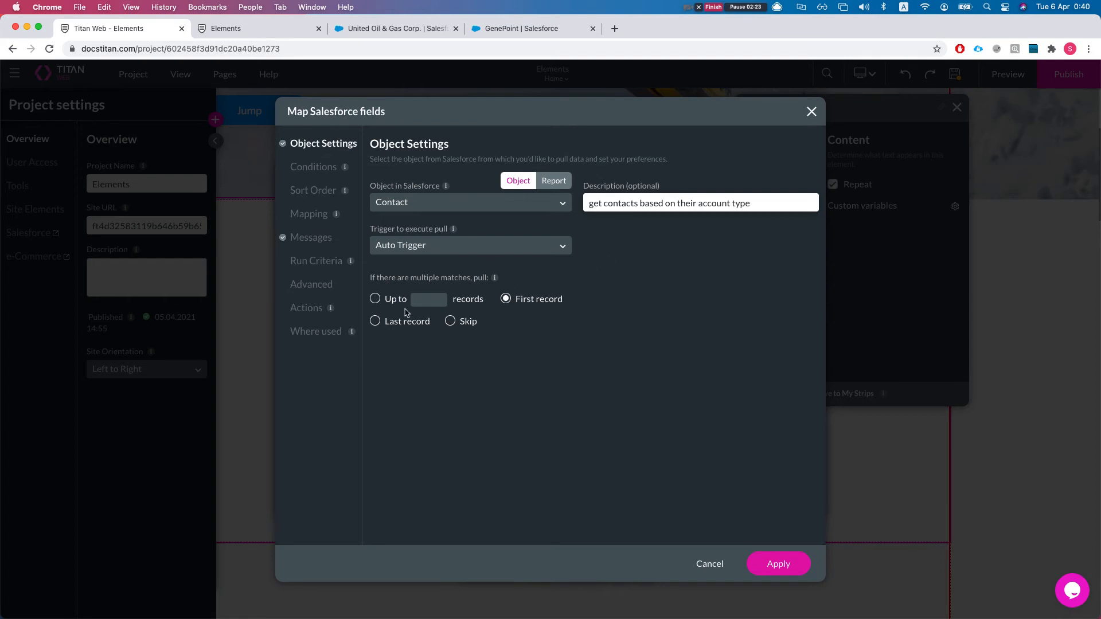
pyautogui.click(382, 302)
pyautogui.write('50')
# Start the pull condition with the Account ID field, referencing the related account's Account Type
pyautogui.click(315, 167)
pyautogui.click(415, 212)
pyautogui.write('accou')
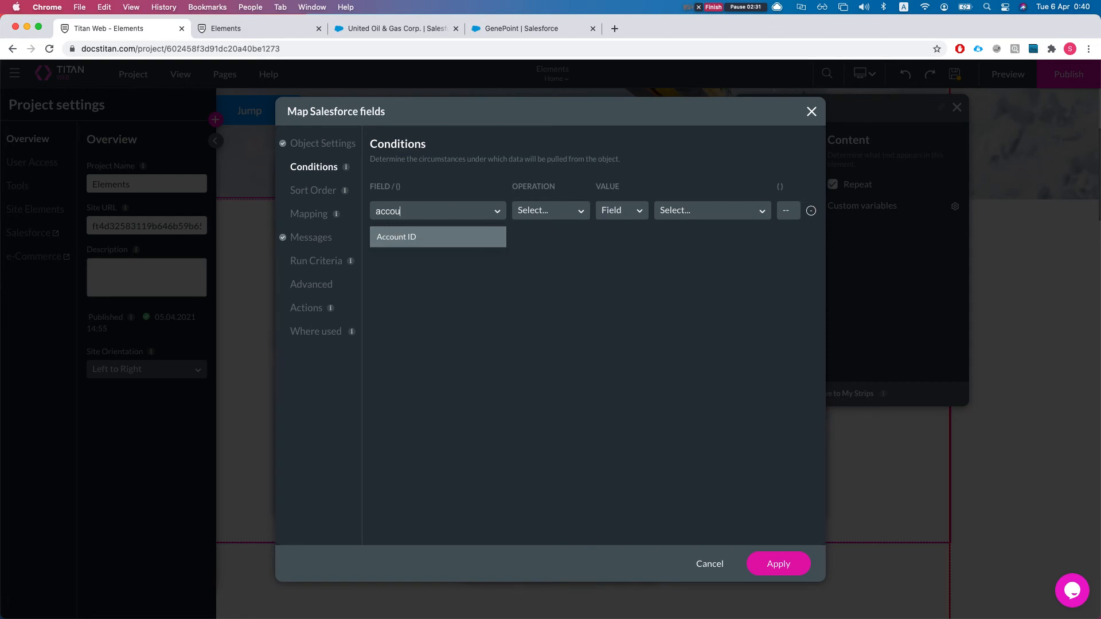
pyautogui.press('Return')
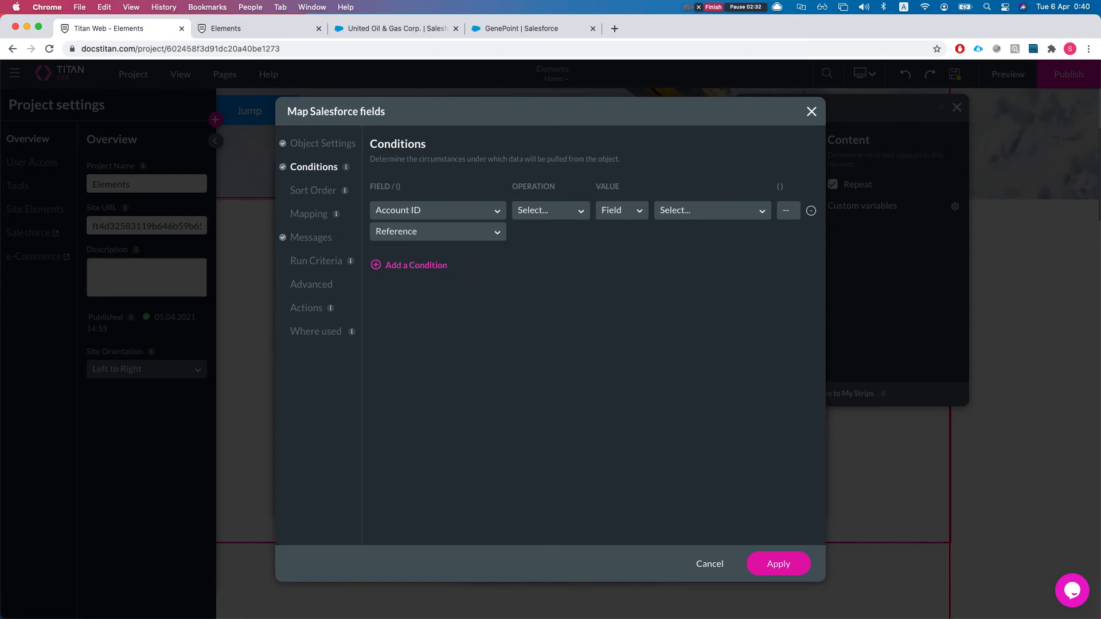
pyautogui.click(418, 235)
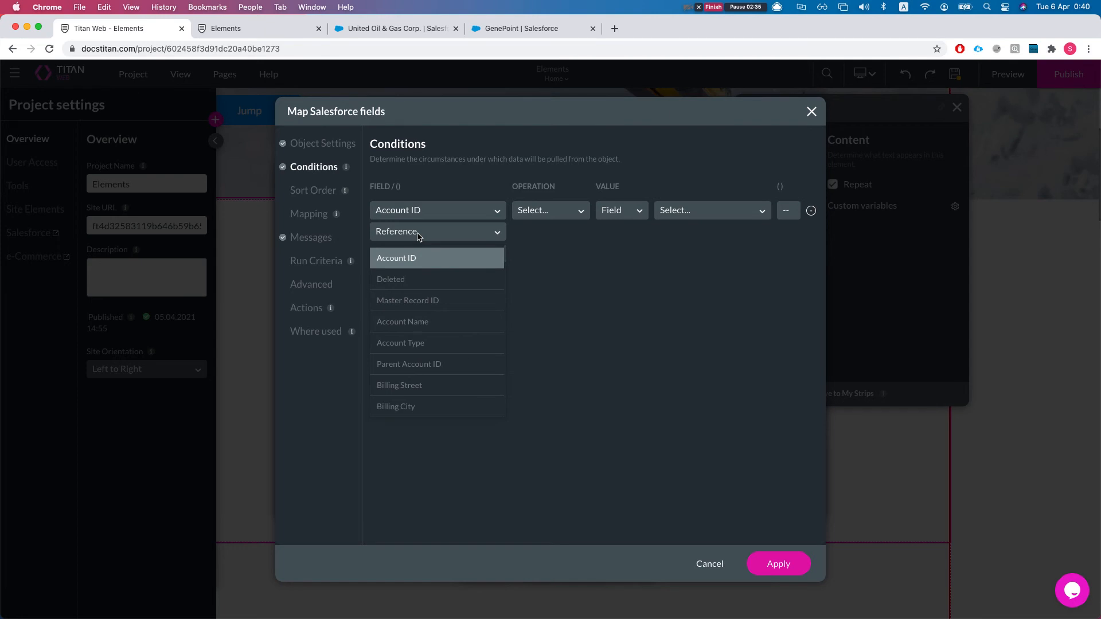
pyautogui.click(398, 344)
pyautogui.click(410, 239)
pyautogui.scroll(-10, 427, 370)
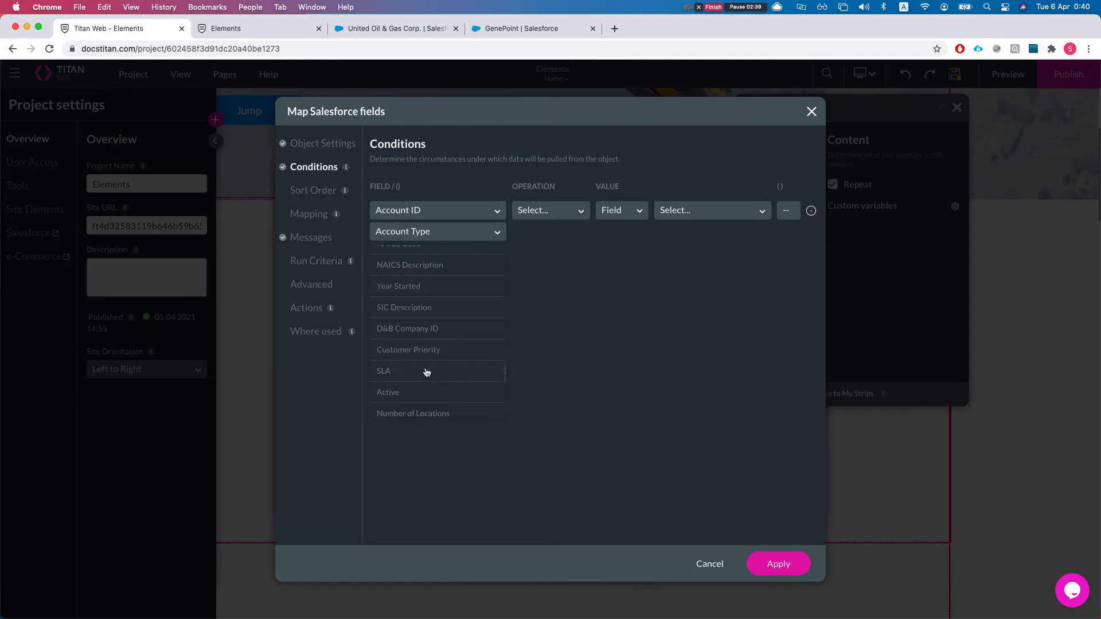
pyautogui.scroll(10, 432, 371)
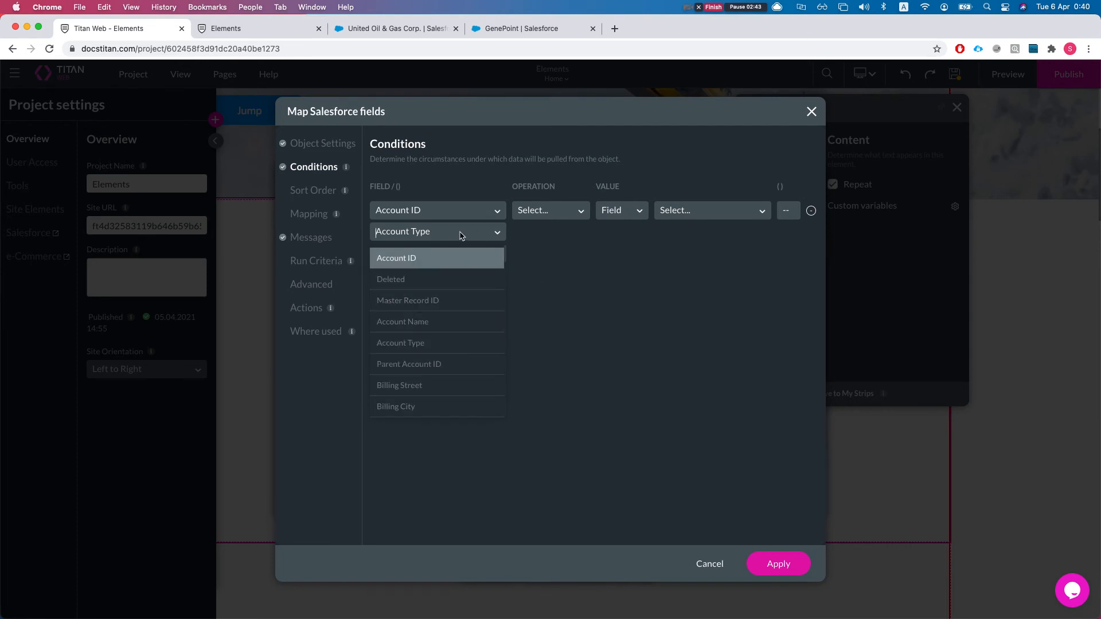
pyautogui.click(424, 342)
# Complete the condition with the Equals operation and the page field account types / Value
pyautogui.click(534, 213)
pyautogui.click(536, 255)
pyautogui.click(665, 216)
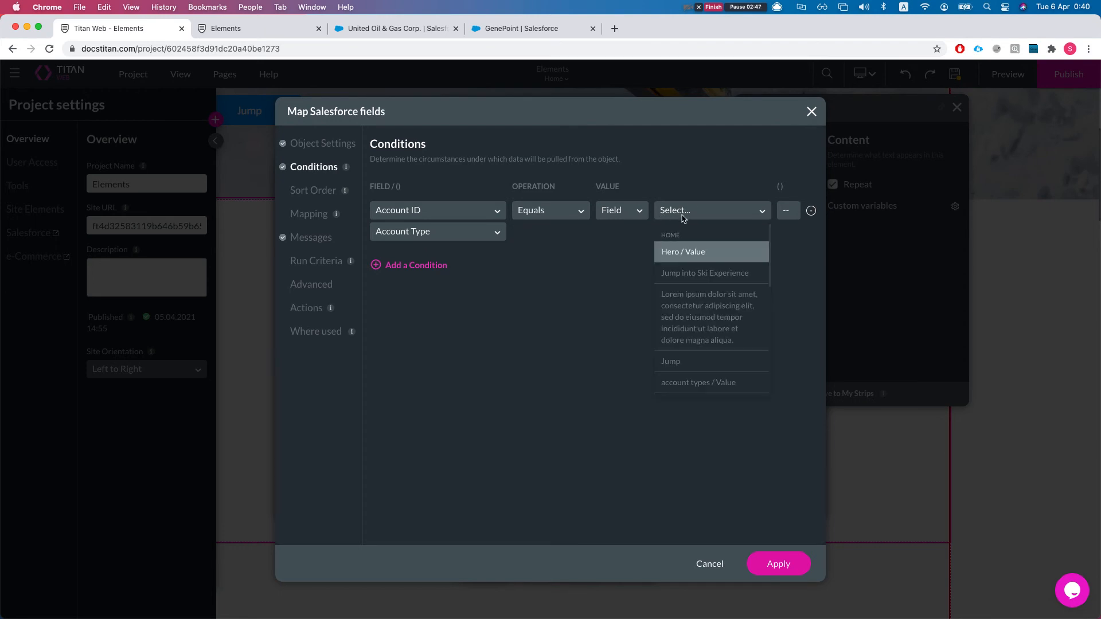
pyautogui.write('accou')
pyautogui.press('Down')
pyautogui.press('Up')
pyautogui.press('Return')
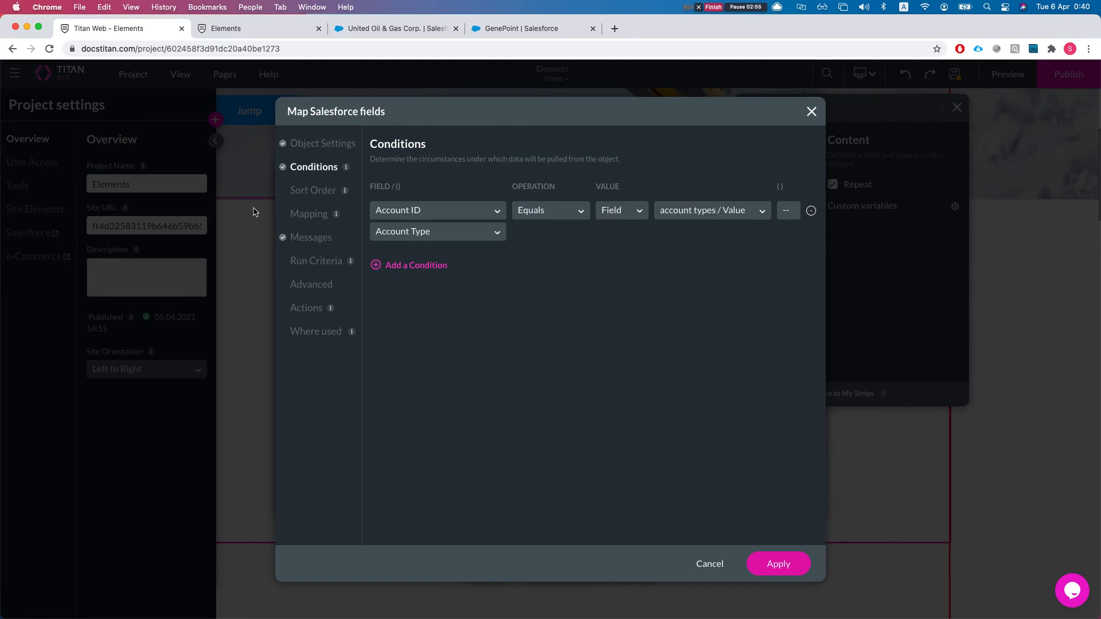
# Map the repeating contactName element to the Salesforce Full Name field, apply the integration, and close the integration and strip settings
pyautogui.click(304, 219)
pyautogui.click(451, 195)
pyautogui.write('contzac')
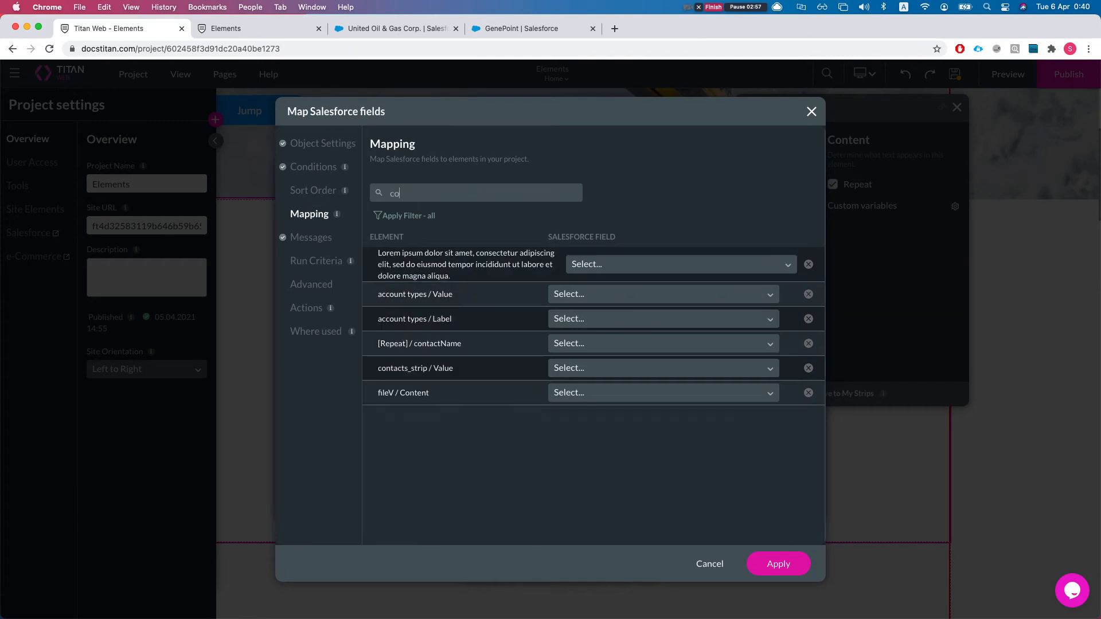
pyautogui.press('BackSpace')
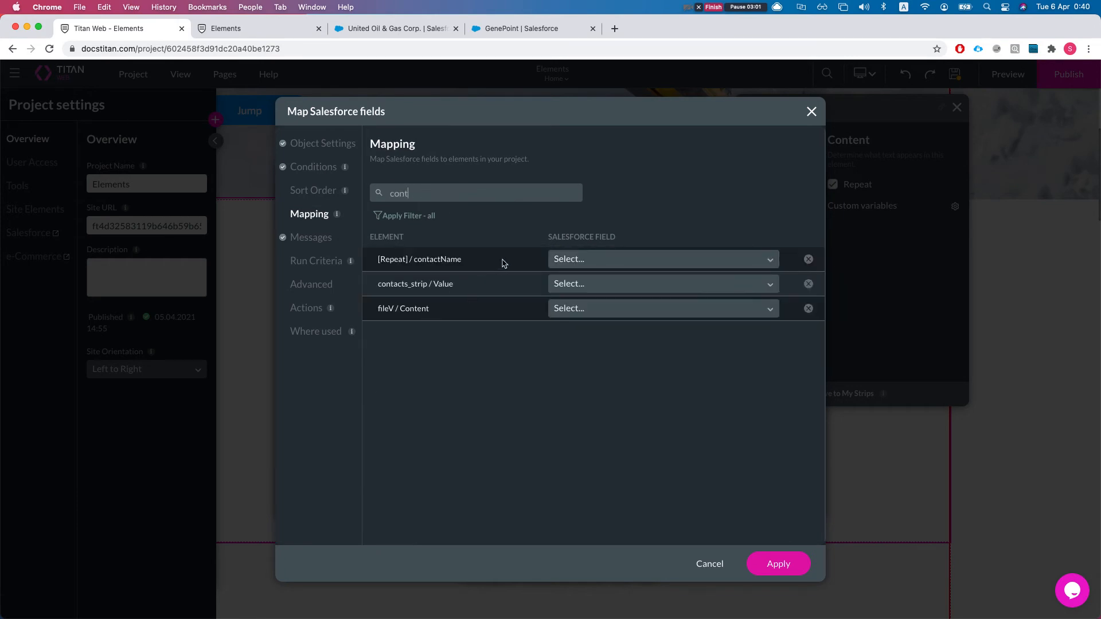
pyautogui.click(578, 260)
pyautogui.write('fu')
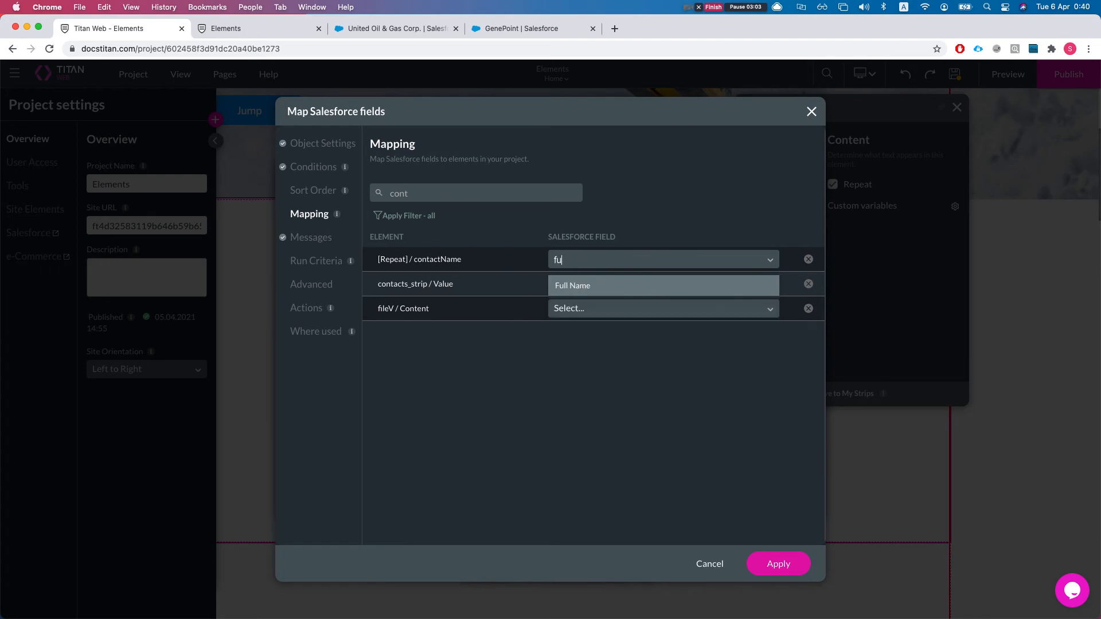
pyautogui.write('ll')
pyautogui.press('Return')
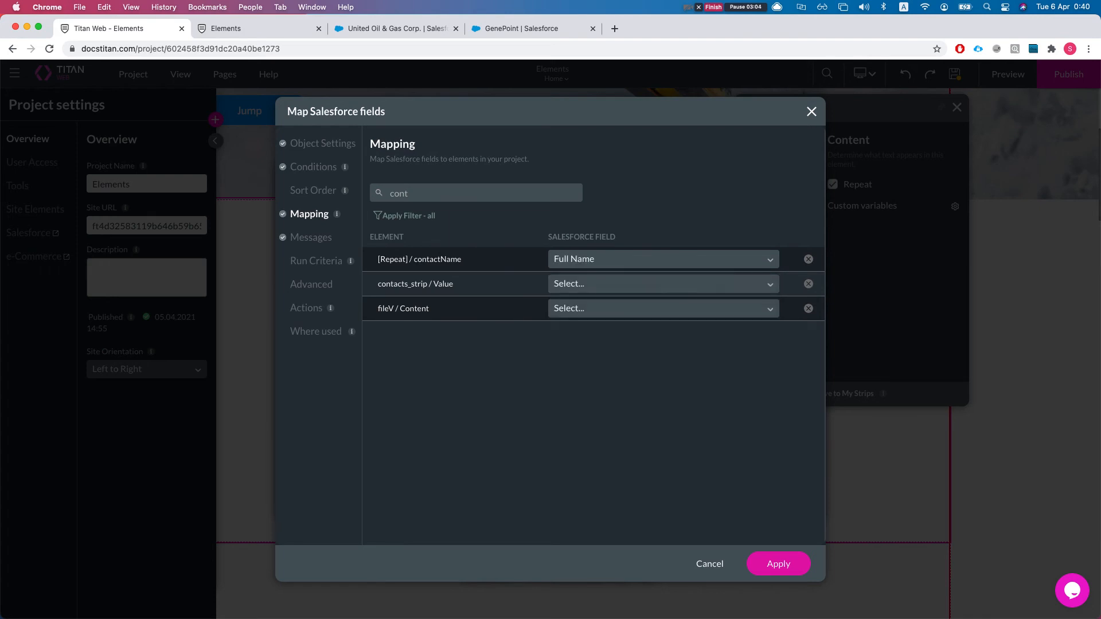
pyautogui.click(770, 563)
pyautogui.click(778, 502)
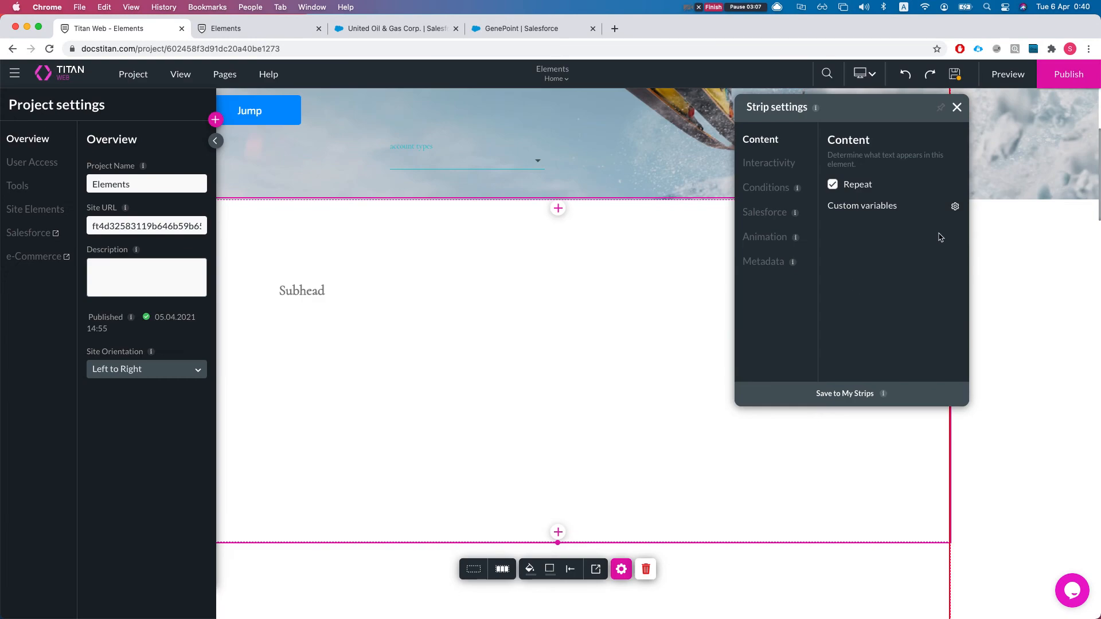
pyautogui.click(956, 107)
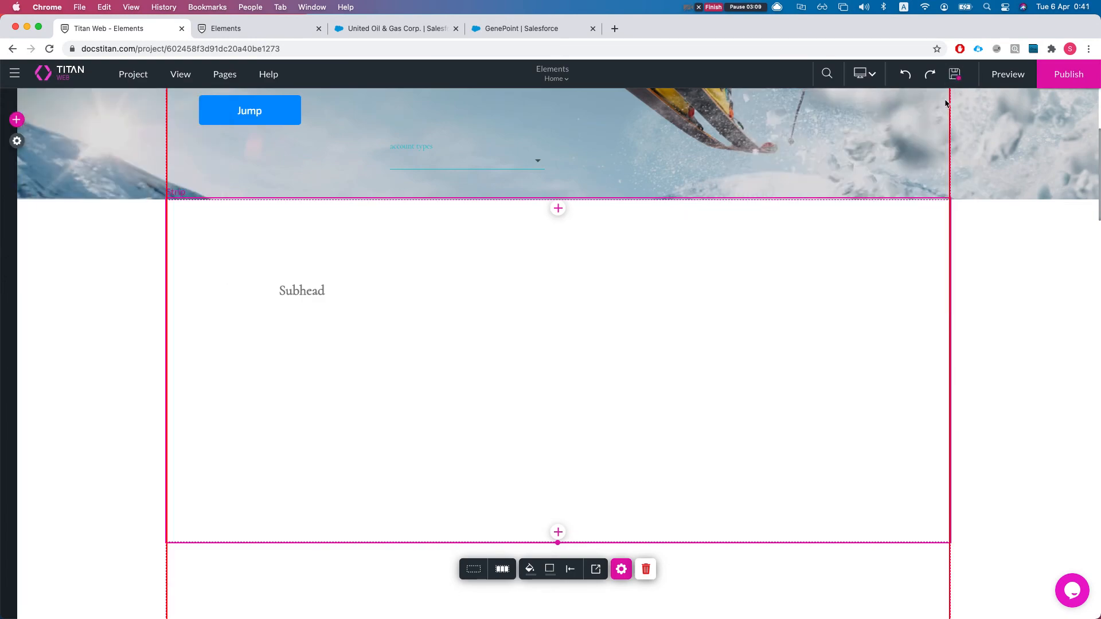
# Preview the page and choose Prospect as the account type to check the repeating strip
pyautogui.click(994, 81)
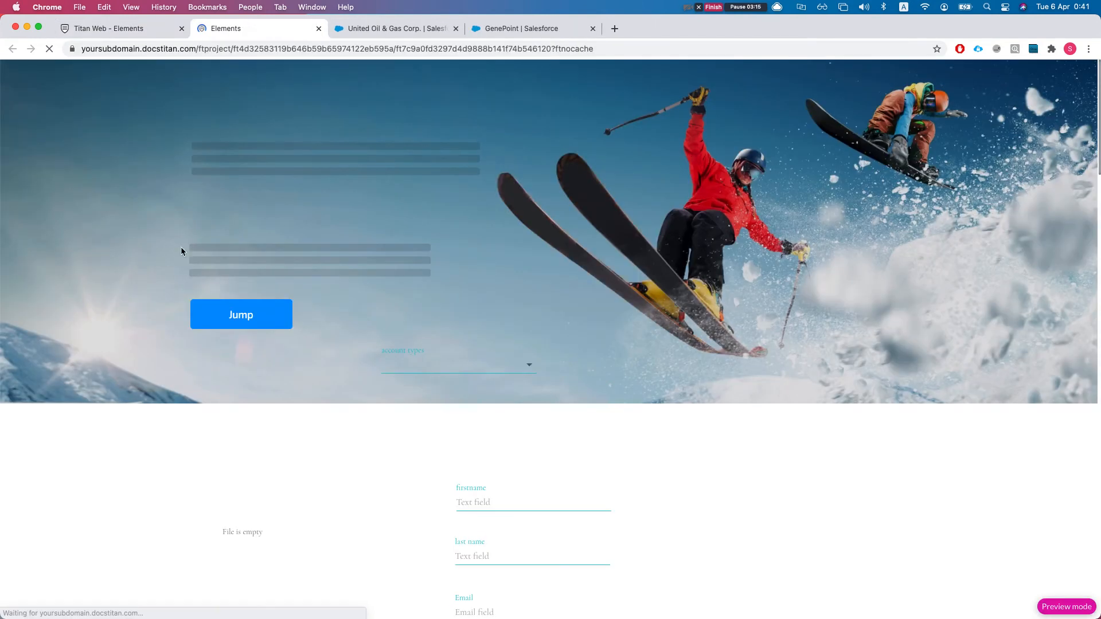
pyautogui.scroll(-1, 410, 382)
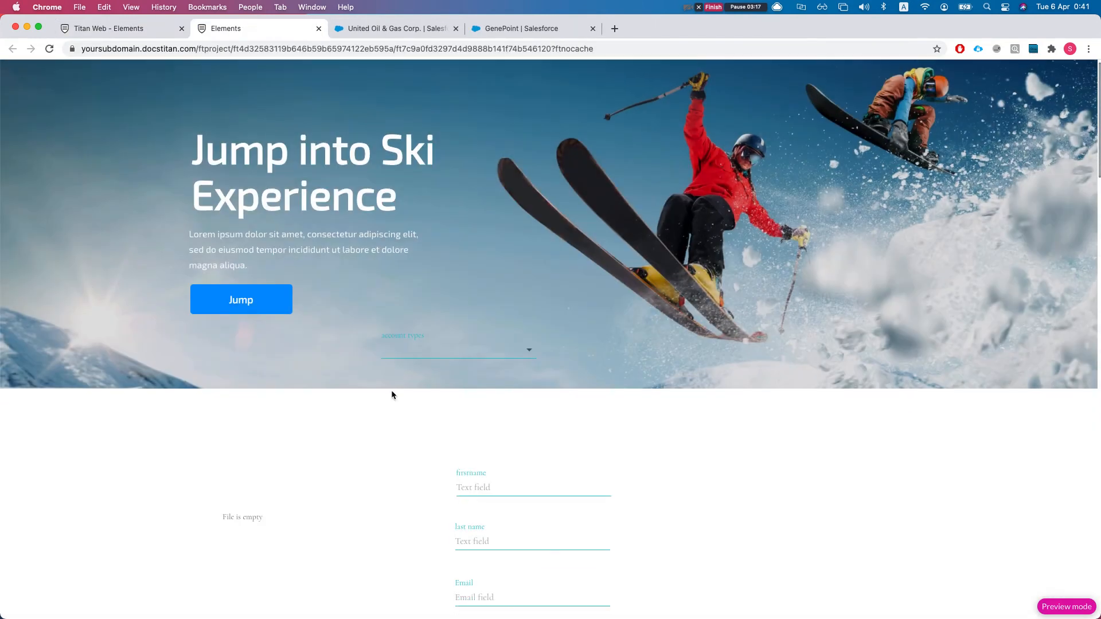
pyautogui.click(450, 345)
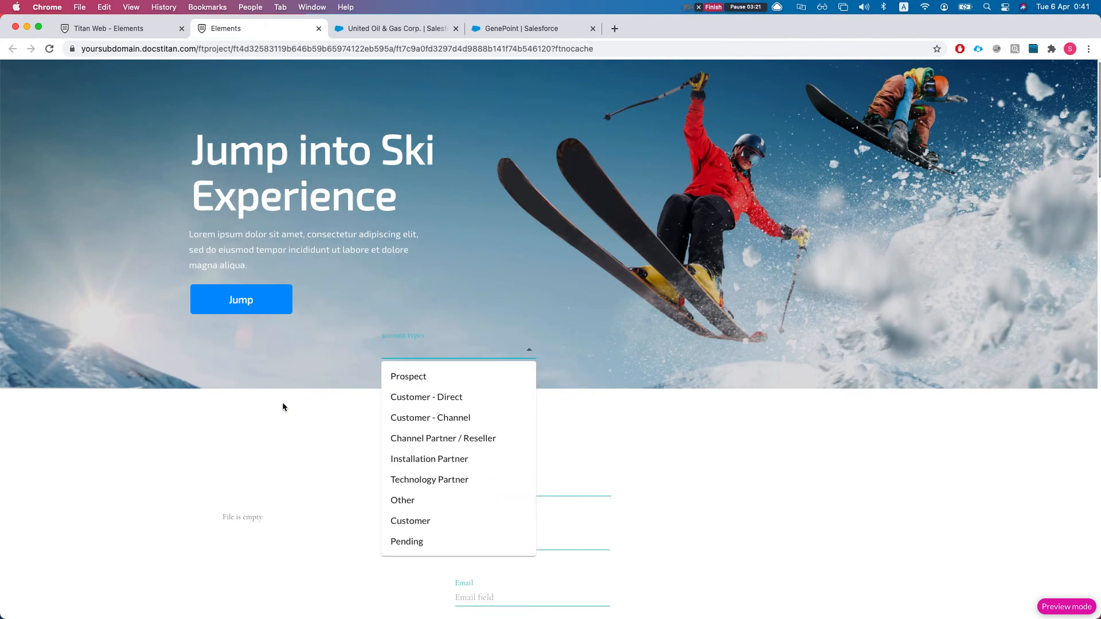
pyautogui.scroll(-3, 289, 407)
pyautogui.scroll(3, 270, 396)
pyautogui.scroll(-5, 252, 395)
pyautogui.scroll(5, 247, 411)
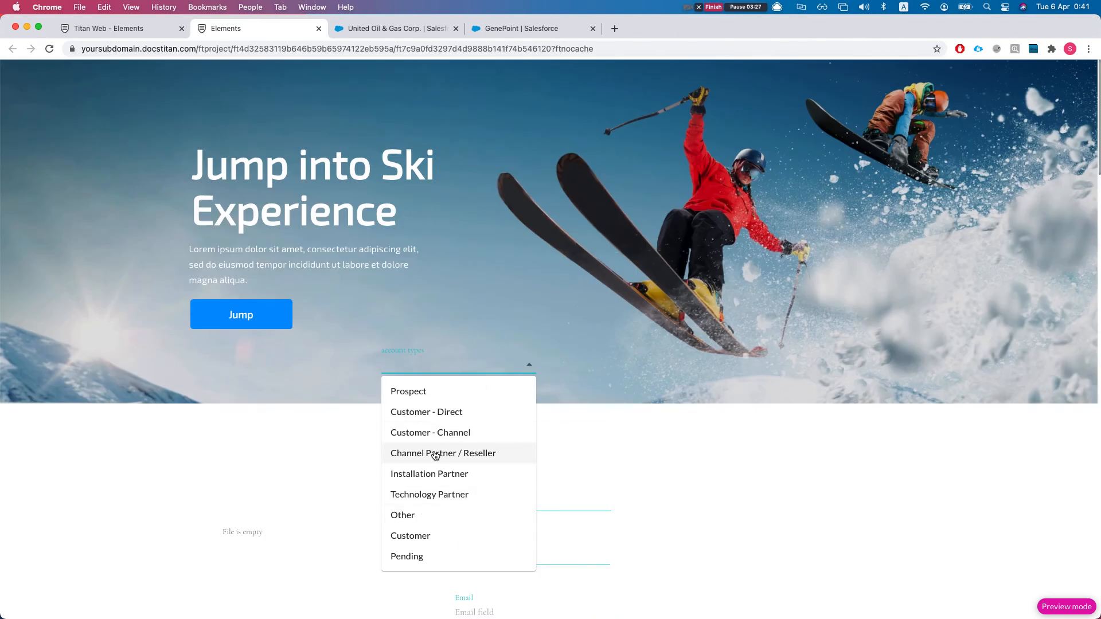
pyautogui.click(428, 401)
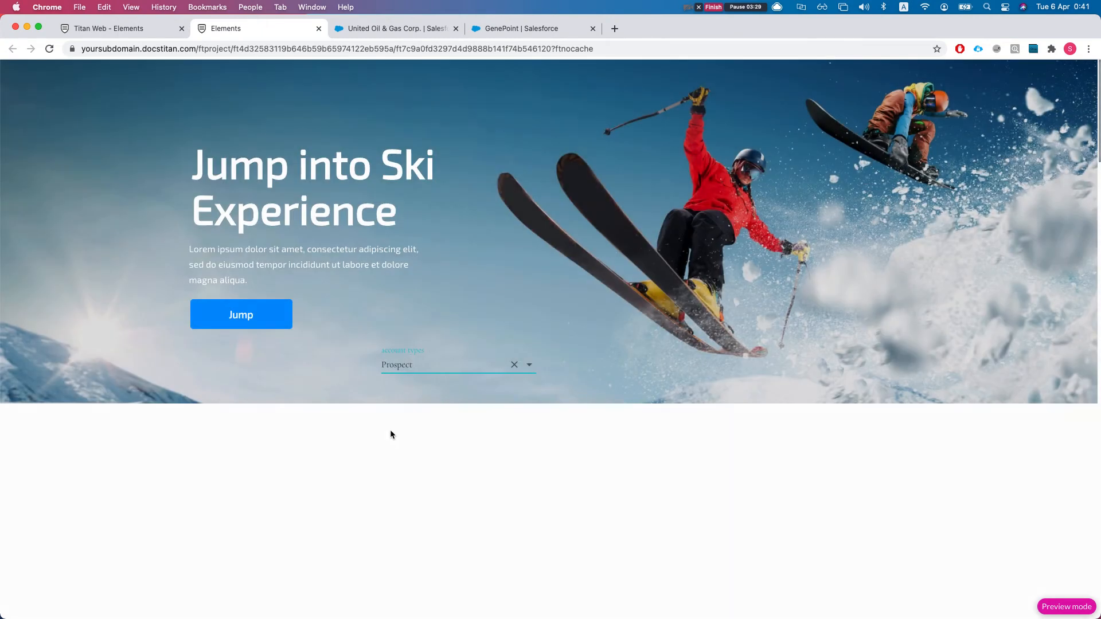
pyautogui.scroll(-2, 402, 459)
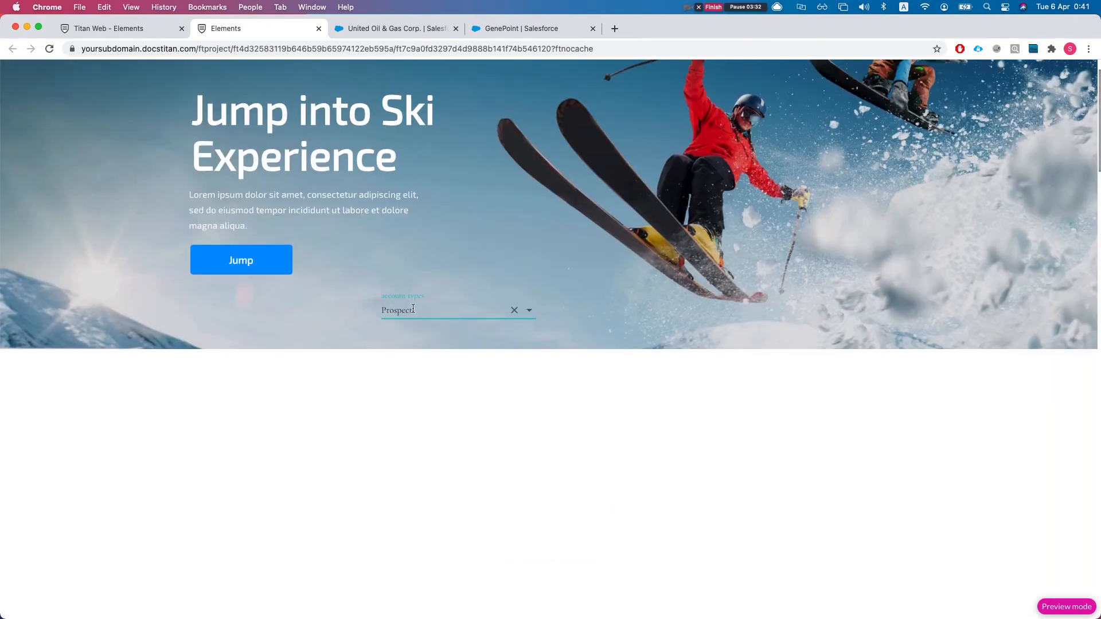
# Switch the account type to Customer - Direct in the preview and look through the contact names listed in the strip
pyautogui.click(444, 316)
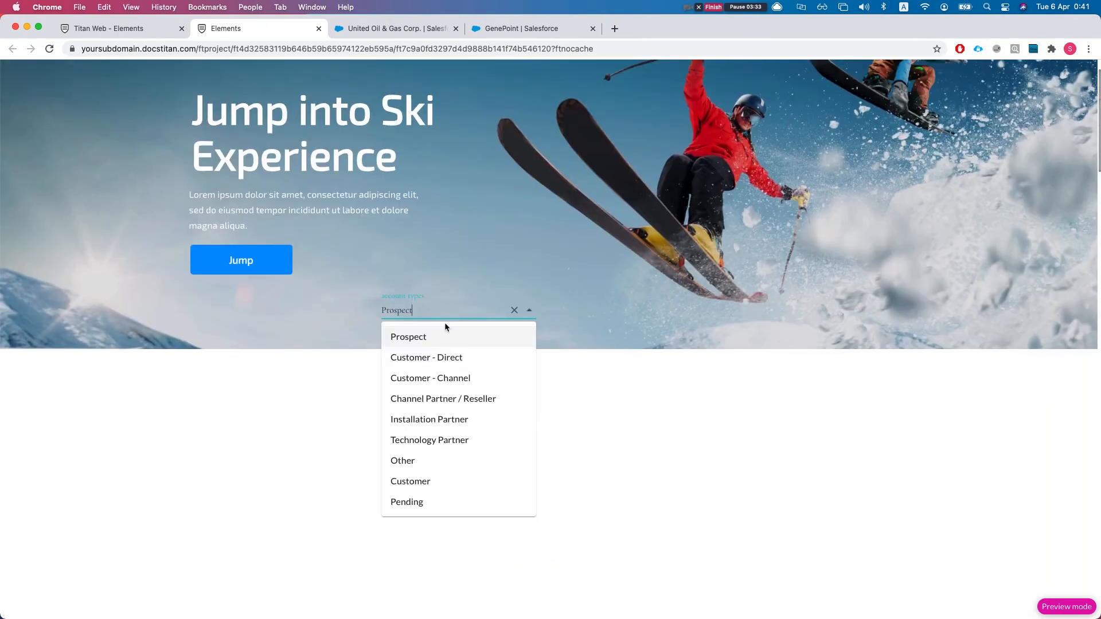
pyautogui.click(432, 365)
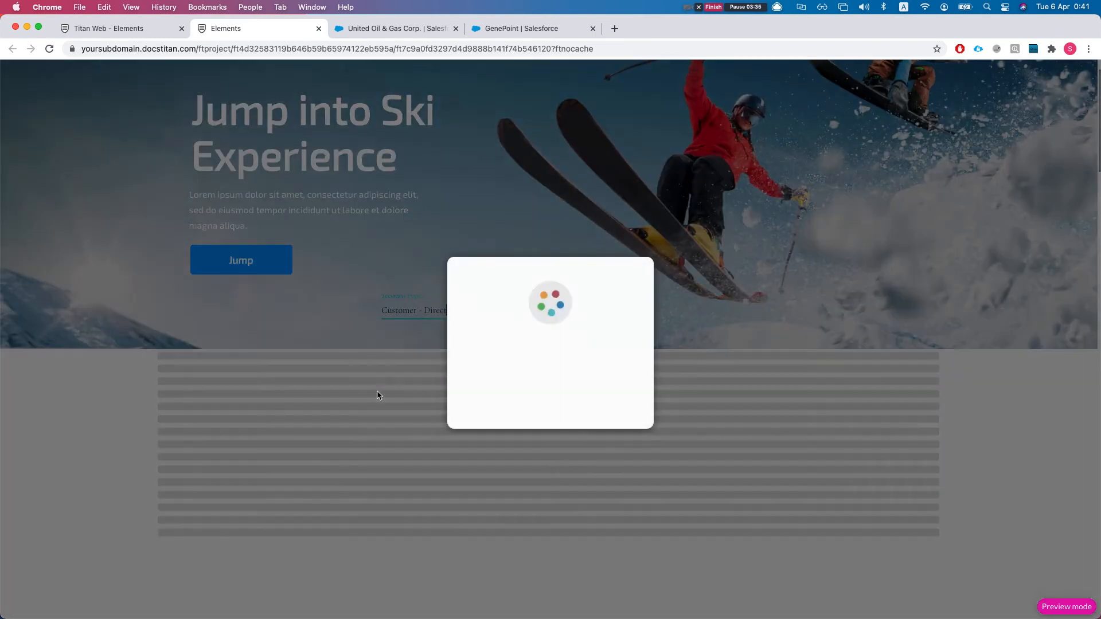
pyautogui.scroll(-15, 337, 324)
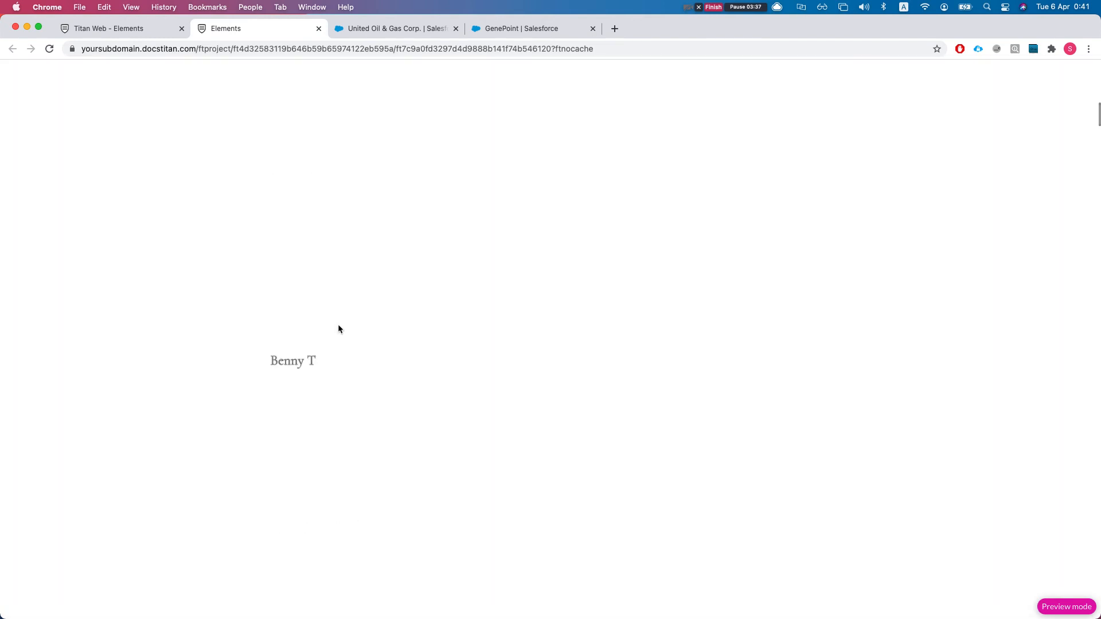
pyautogui.scroll(-15, 369, 324)
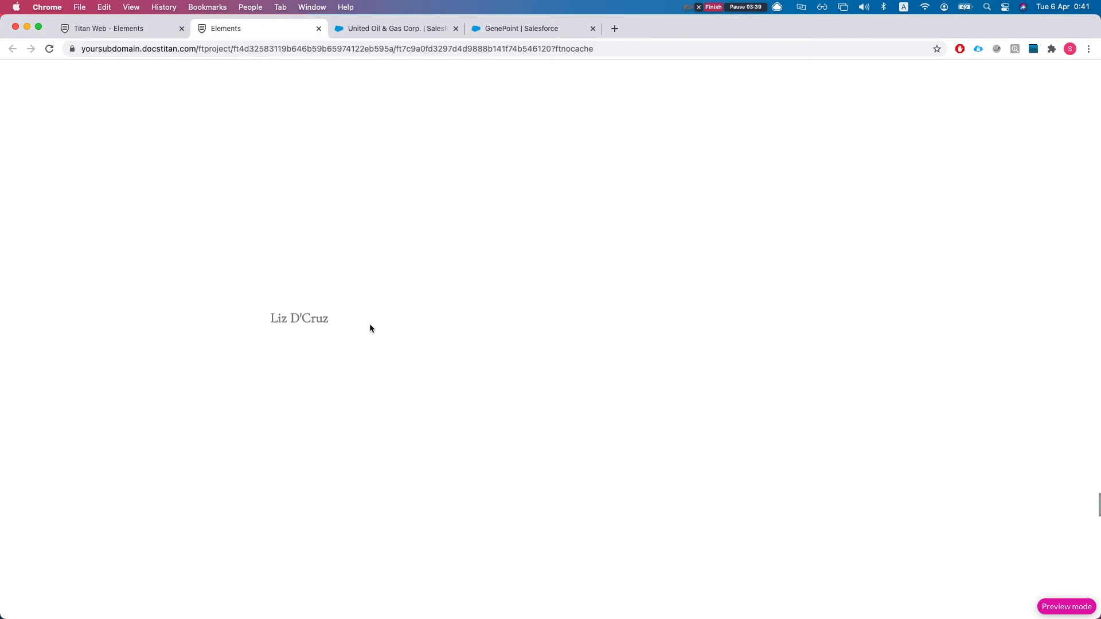
pyautogui.scroll(20, 393, 340)
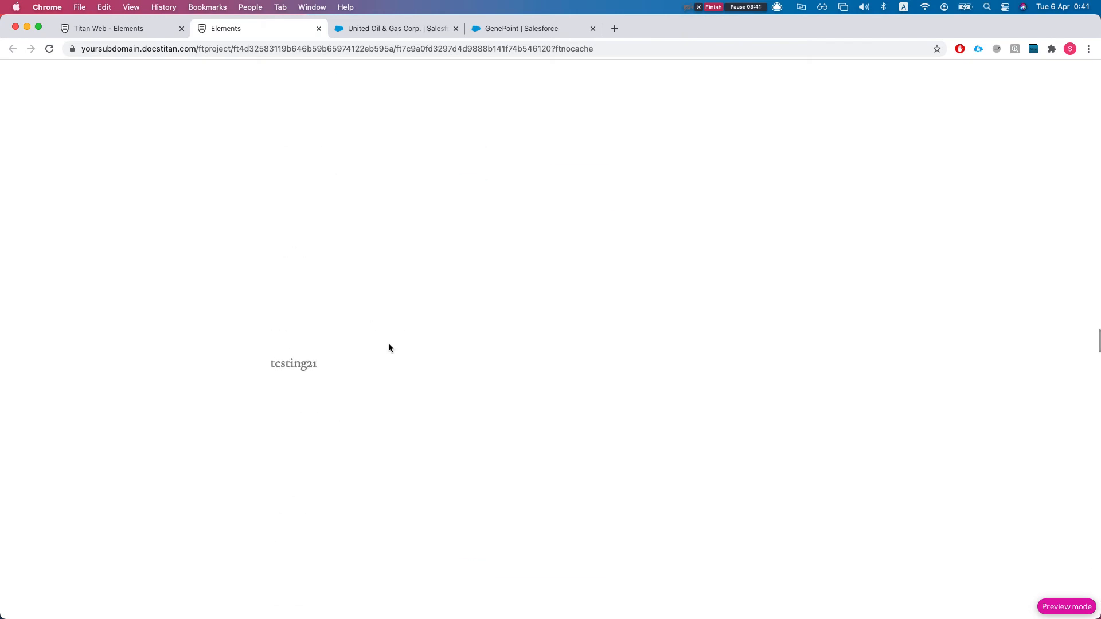
pyautogui.scroll(6, 386, 347)
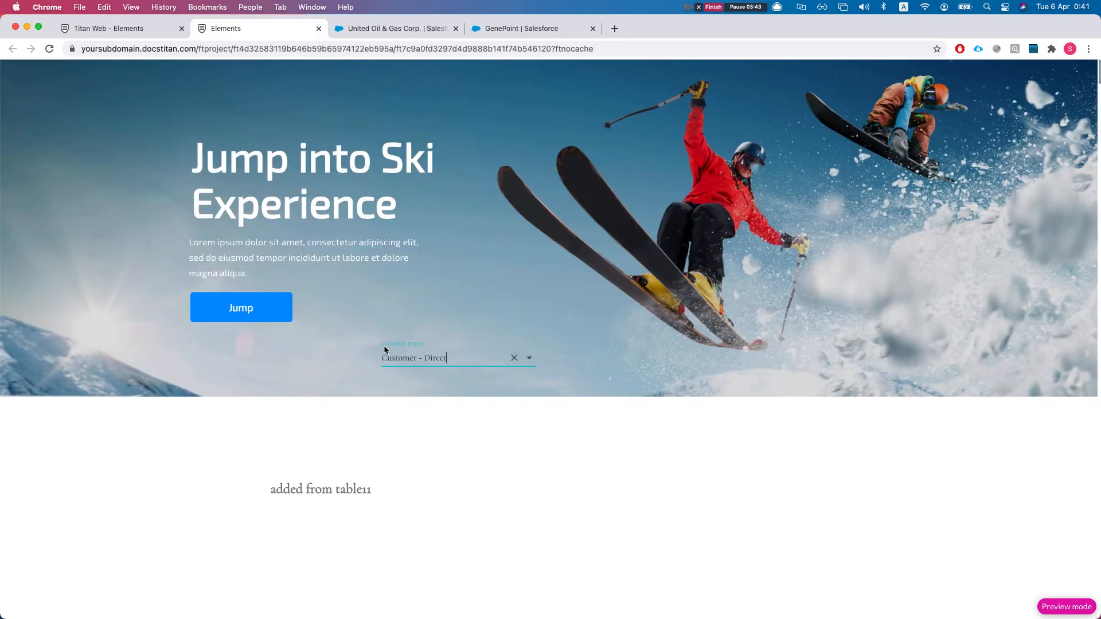
# Return to the page editor and place a second Subhead text directly below the existing one in the repeating strip
pyautogui.click(114, 31)
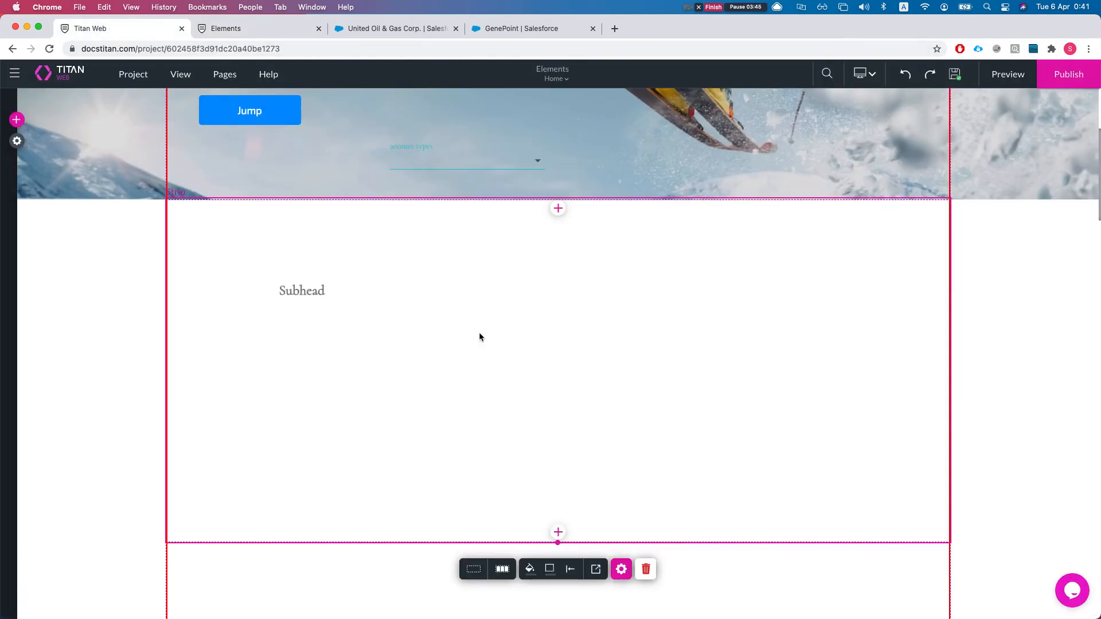
pyautogui.click(17, 120)
pyautogui.click(24, 179)
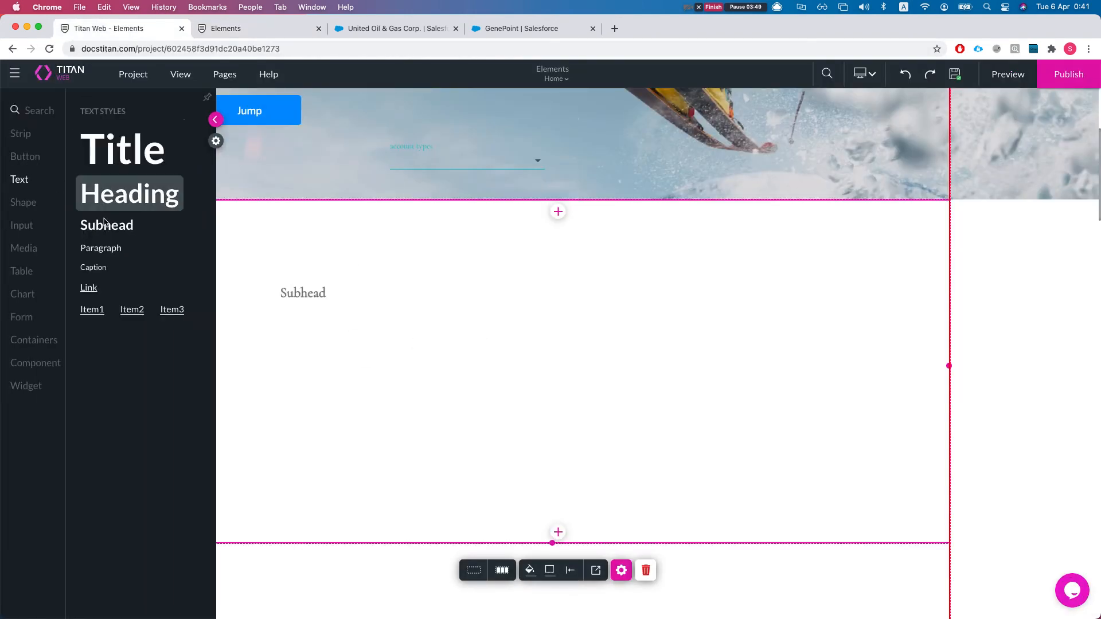
pyautogui.moveTo(107, 225); pyautogui.dragTo(320, 367)
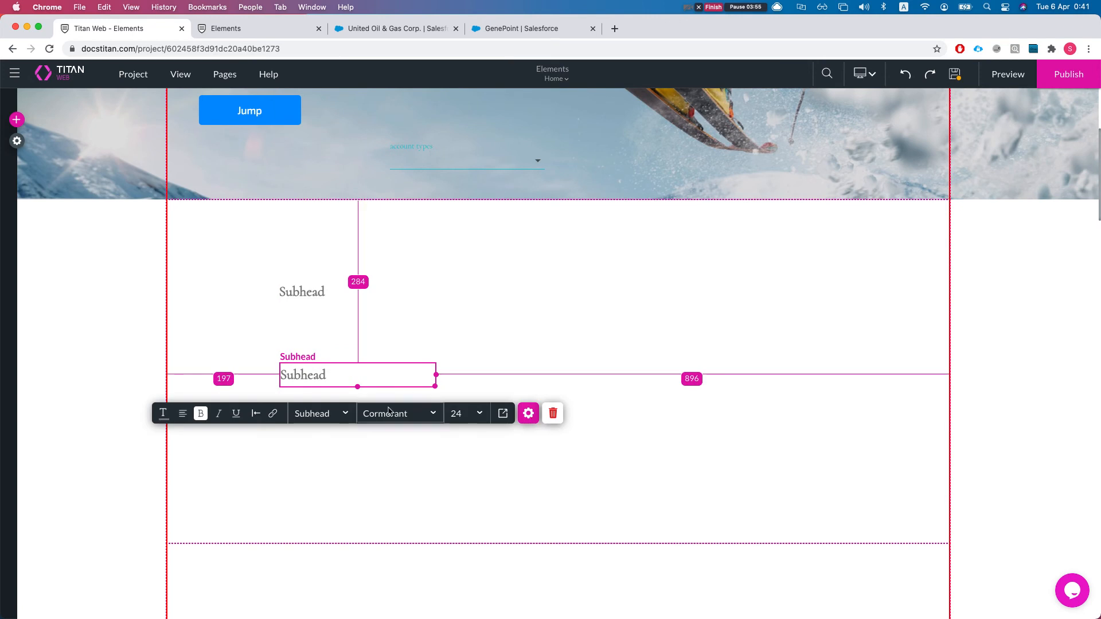
# Set the new Subhead's metadata tag to contid
pyautogui.click(528, 413)
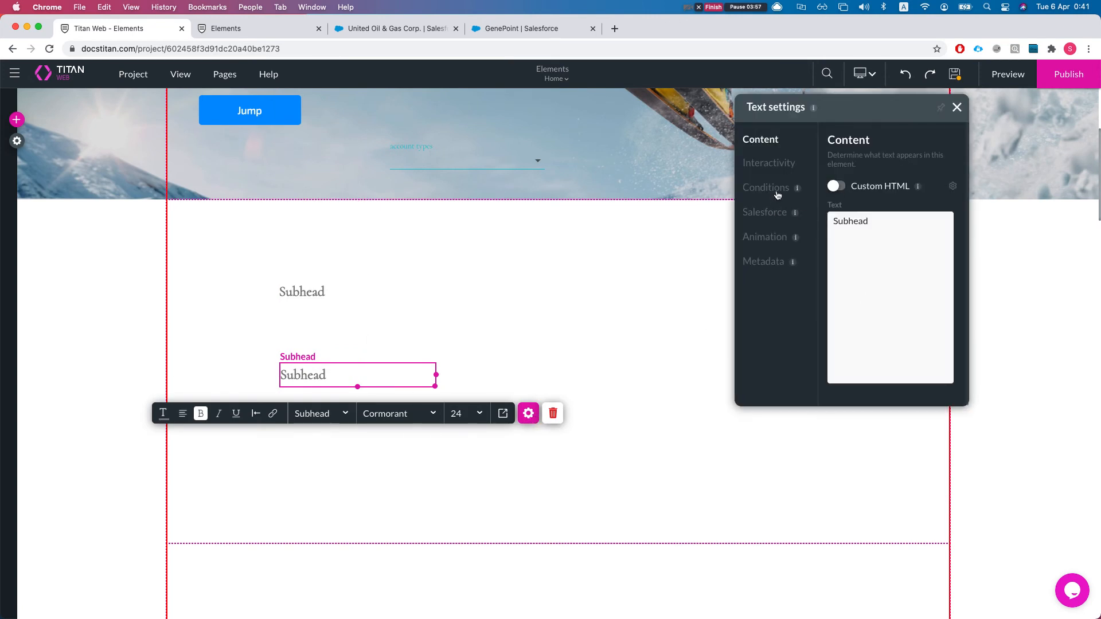
pyautogui.click(768, 216)
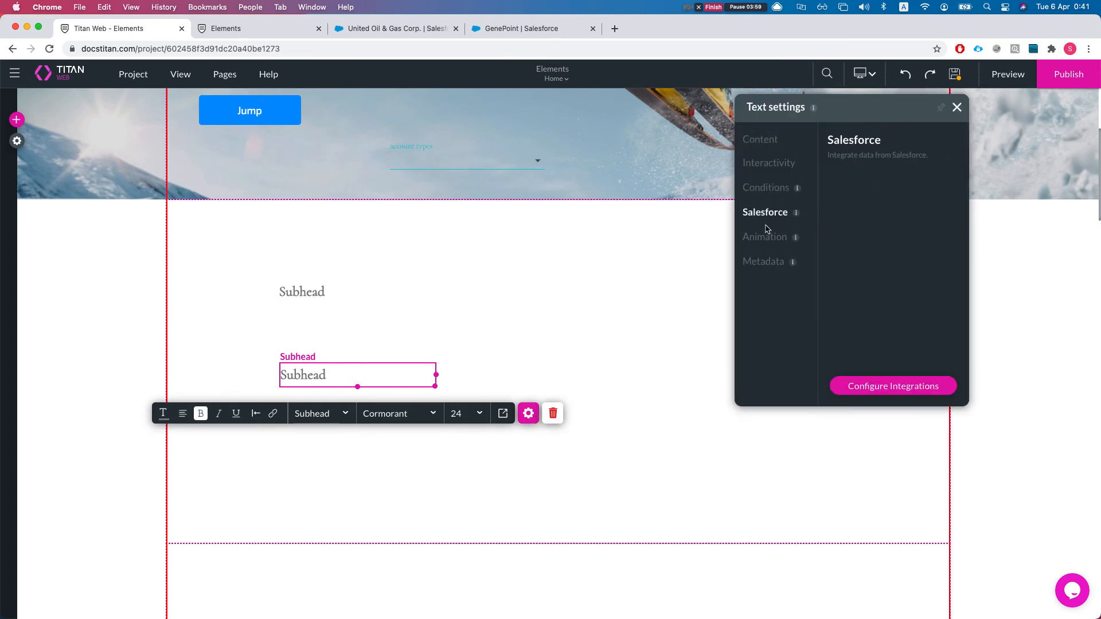
pyautogui.click(764, 261)
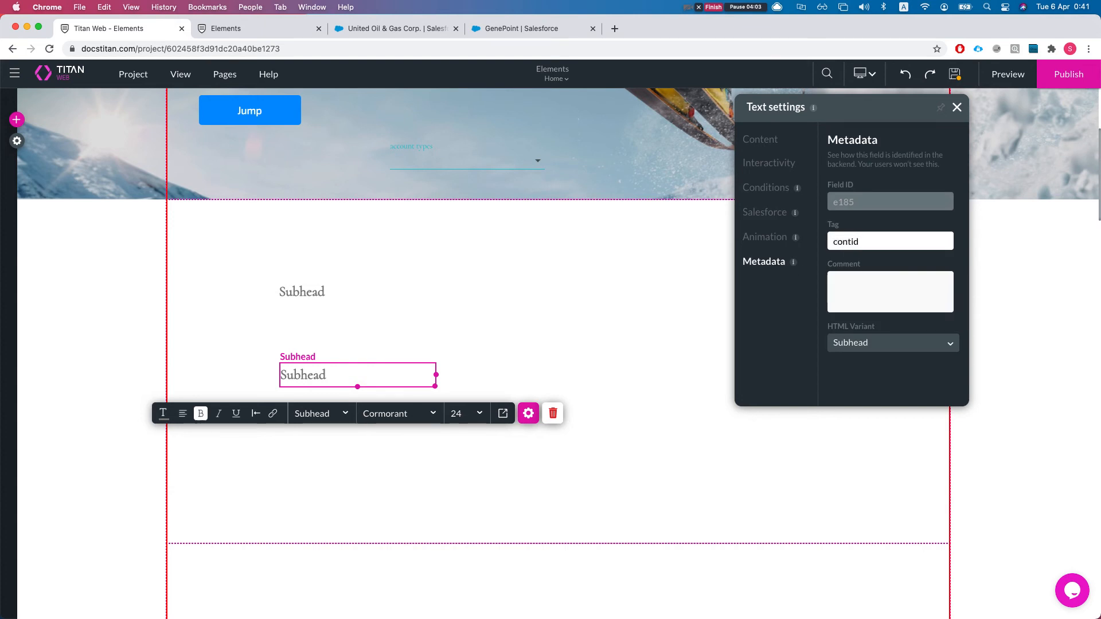
# Edit the existing Contact get-record integration to map the repeating contid element to the Contact ID field, then apply and close it
pyautogui.click(770, 212)
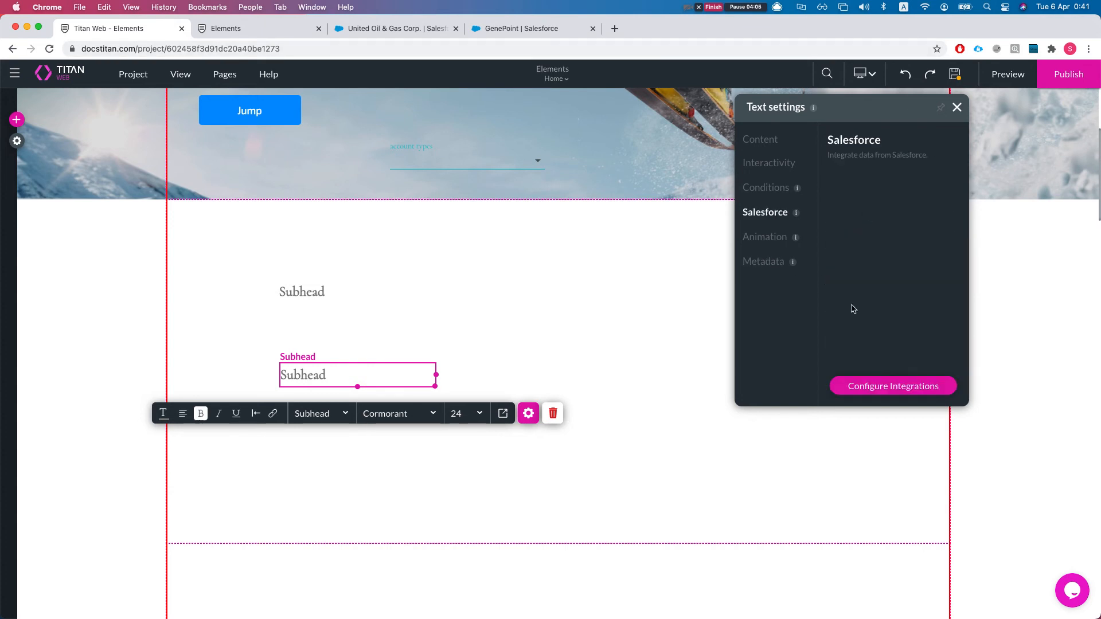
pyautogui.click(875, 390)
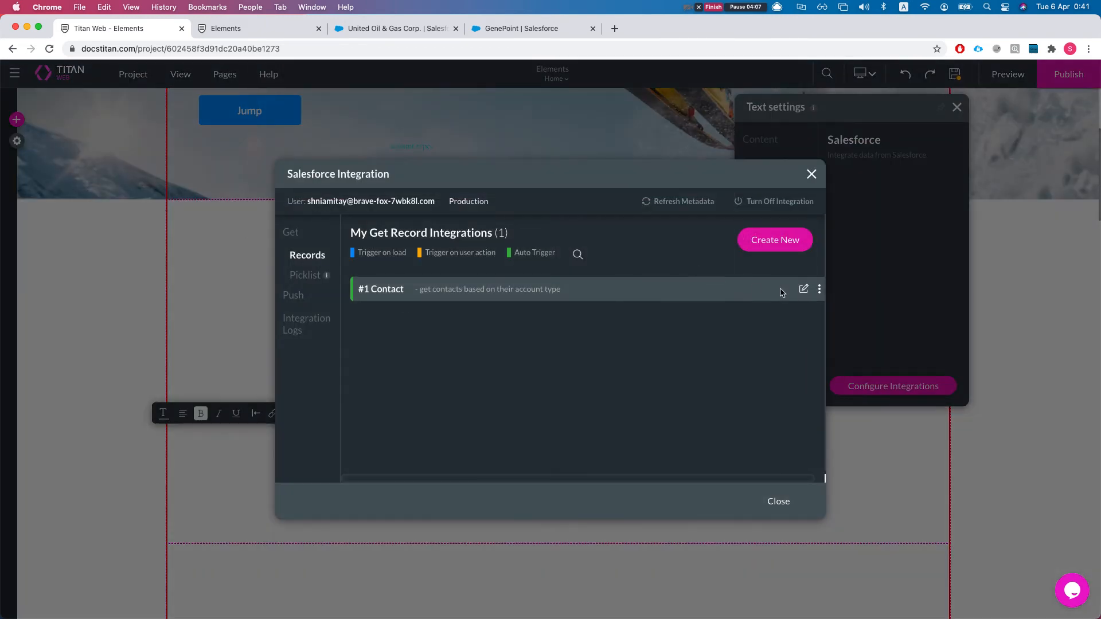
pyautogui.click(803, 288)
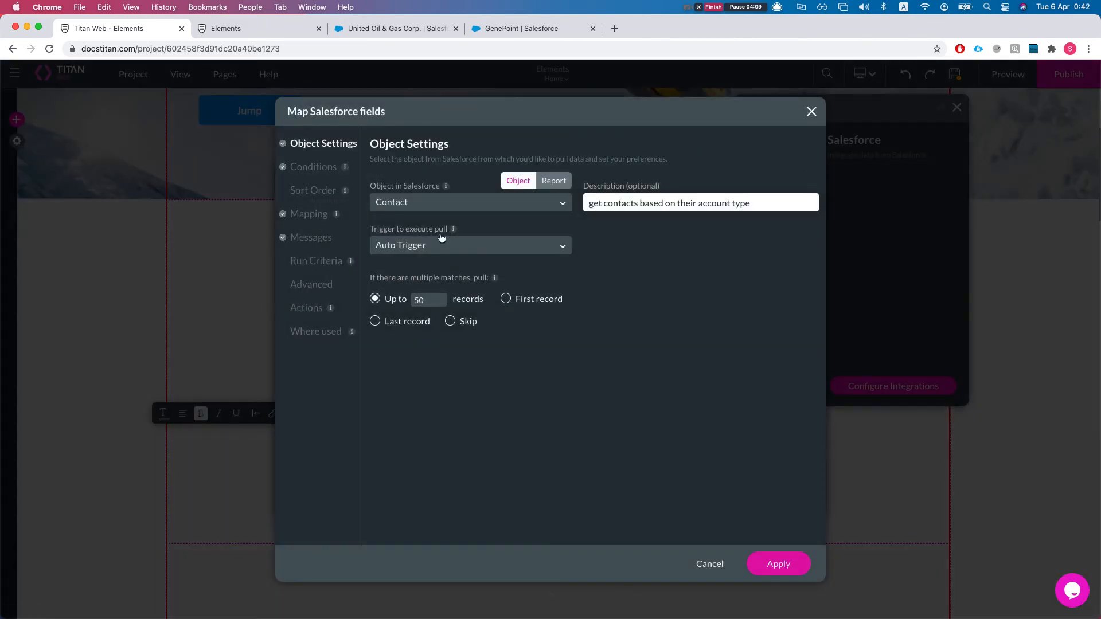
pyautogui.click(321, 216)
pyautogui.click(473, 191)
pyautogui.write('cont')
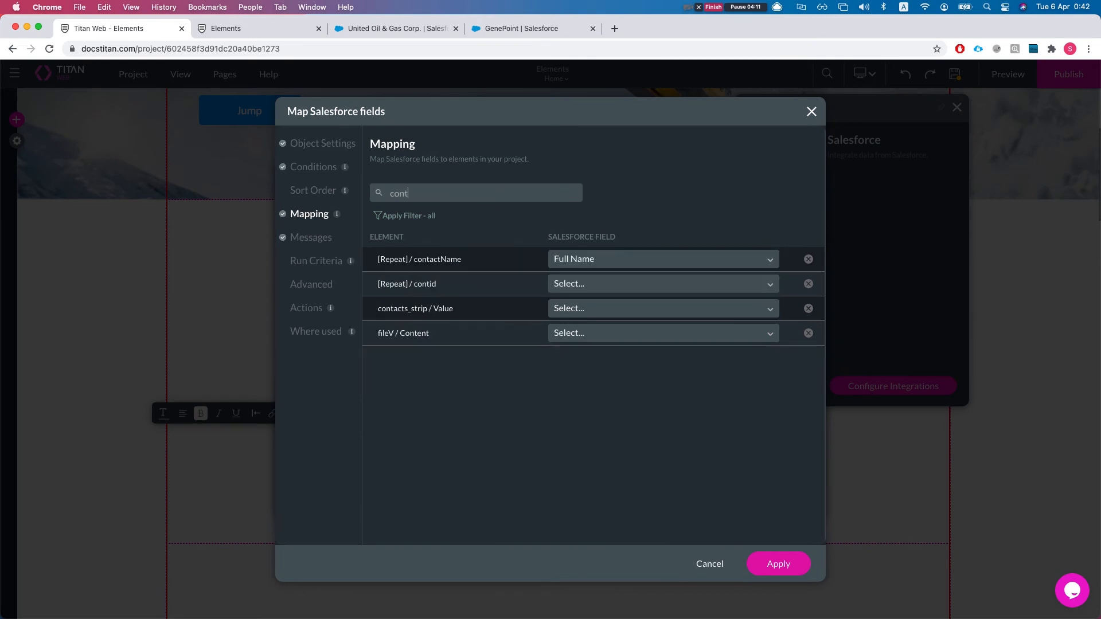
pyautogui.click(593, 285)
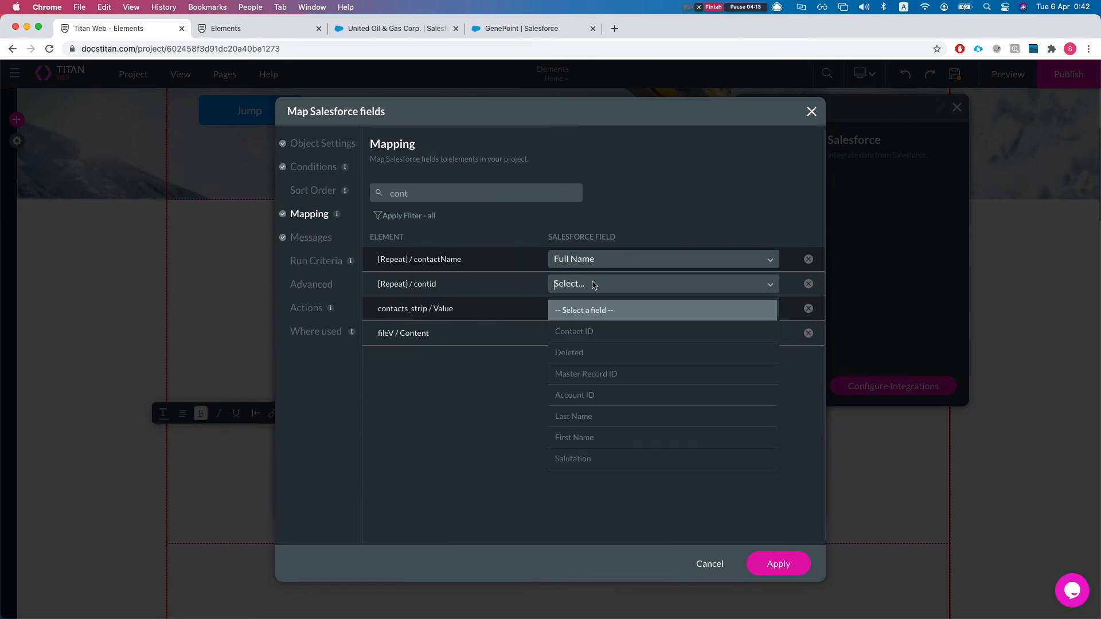
pyautogui.click(574, 331)
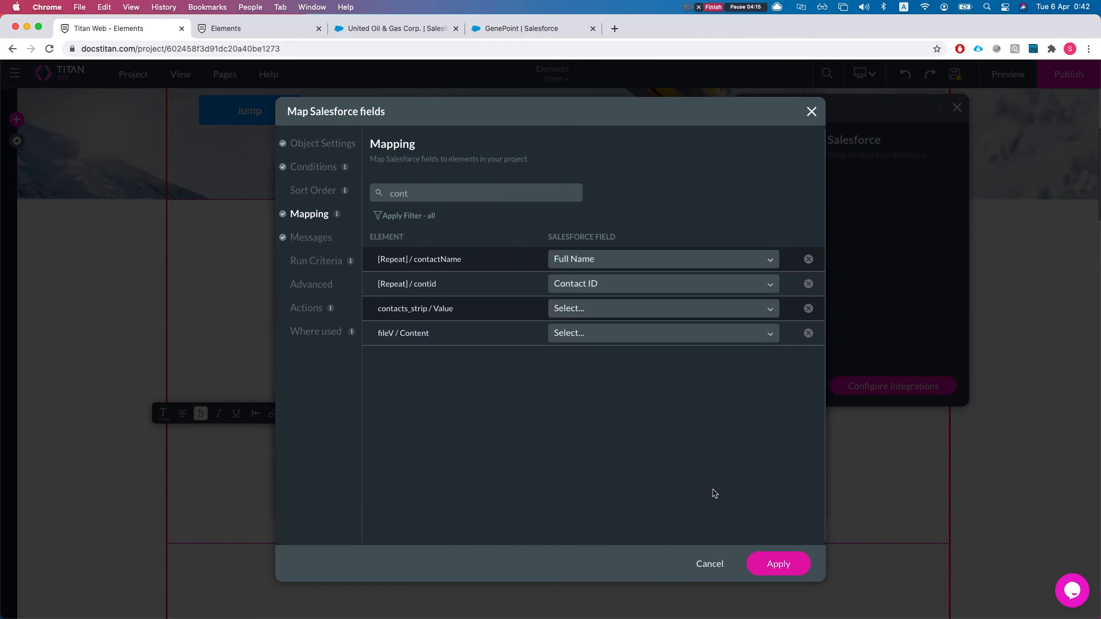
pyautogui.click(779, 562)
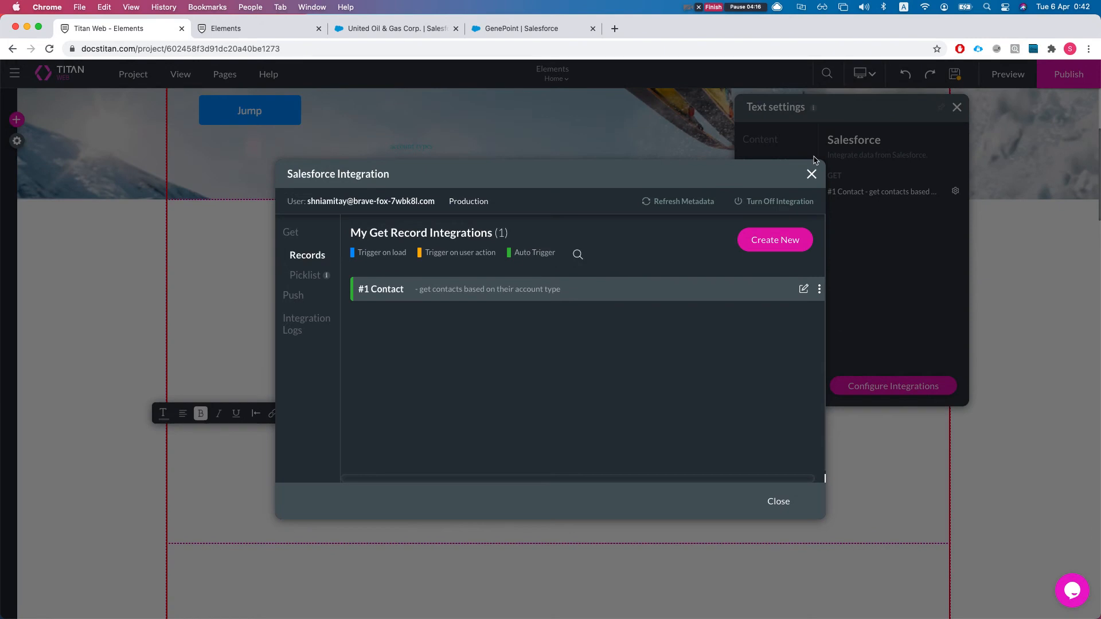
pyautogui.click(774, 500)
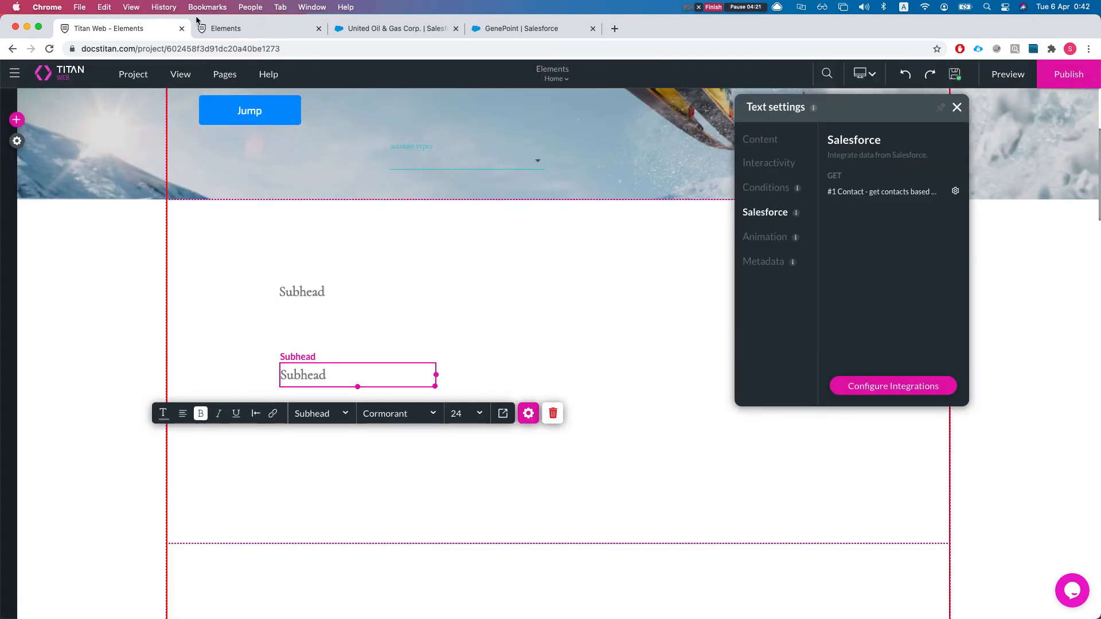
# Reload the page preview and choose Customer - Direct as the account type to check the contact names and IDs
pyautogui.click(204, 29)
pyautogui.press('super+r')
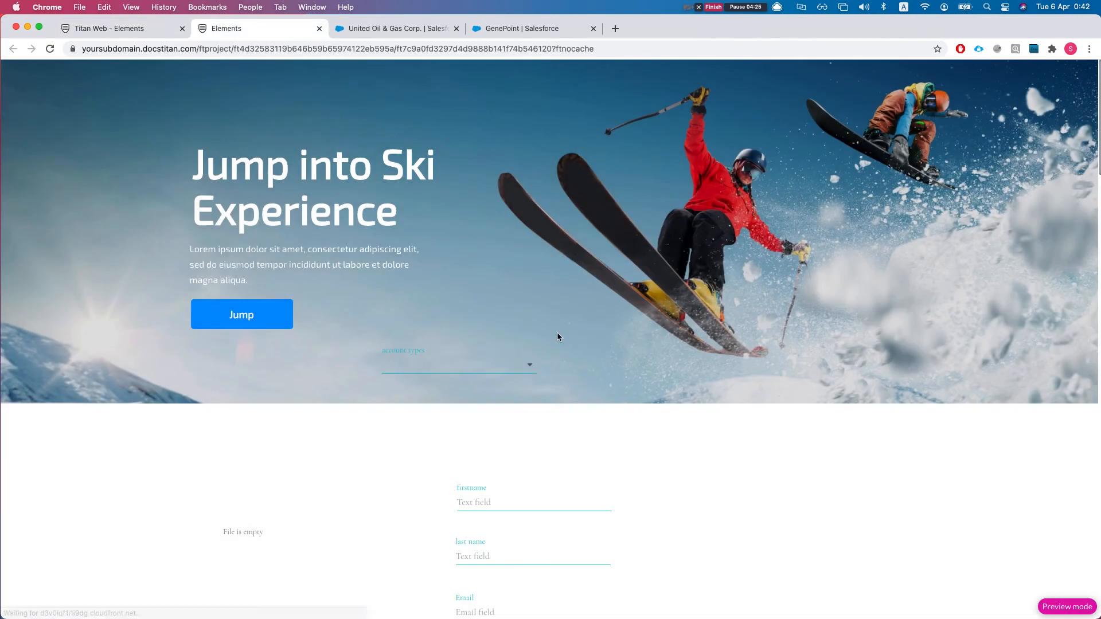
pyautogui.click(396, 366)
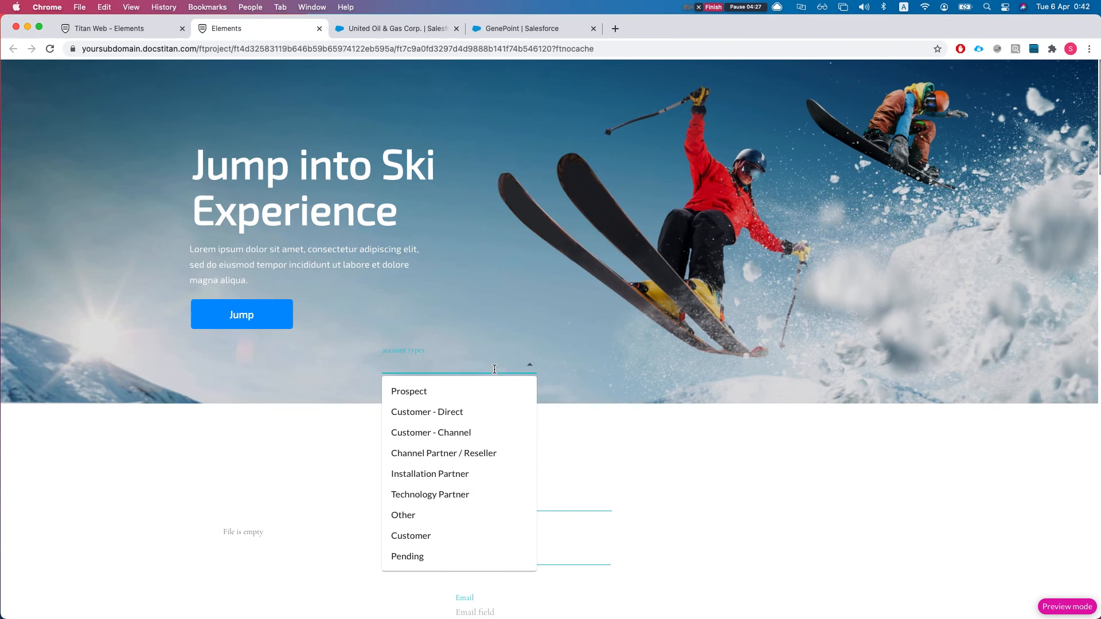
pyautogui.click(445, 412)
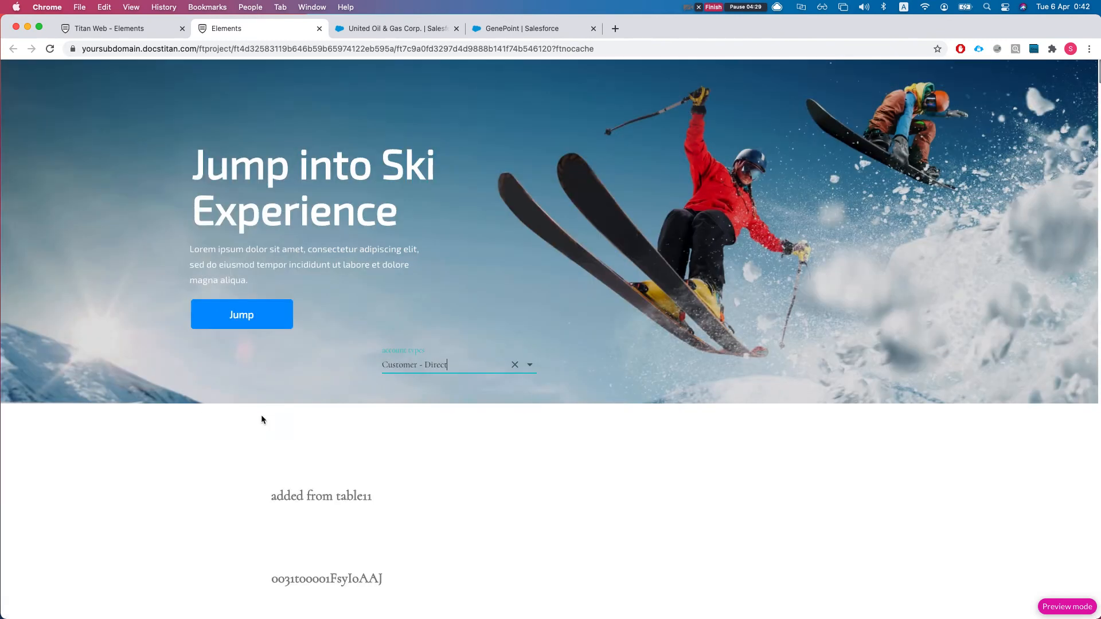
# Copy the contact ID from the page preview and open that contact's record in Salesforce to review it
pyautogui.scroll(-3, 361, 448)
pyautogui.doubleClick(324, 449)
pyautogui.press('super+c')
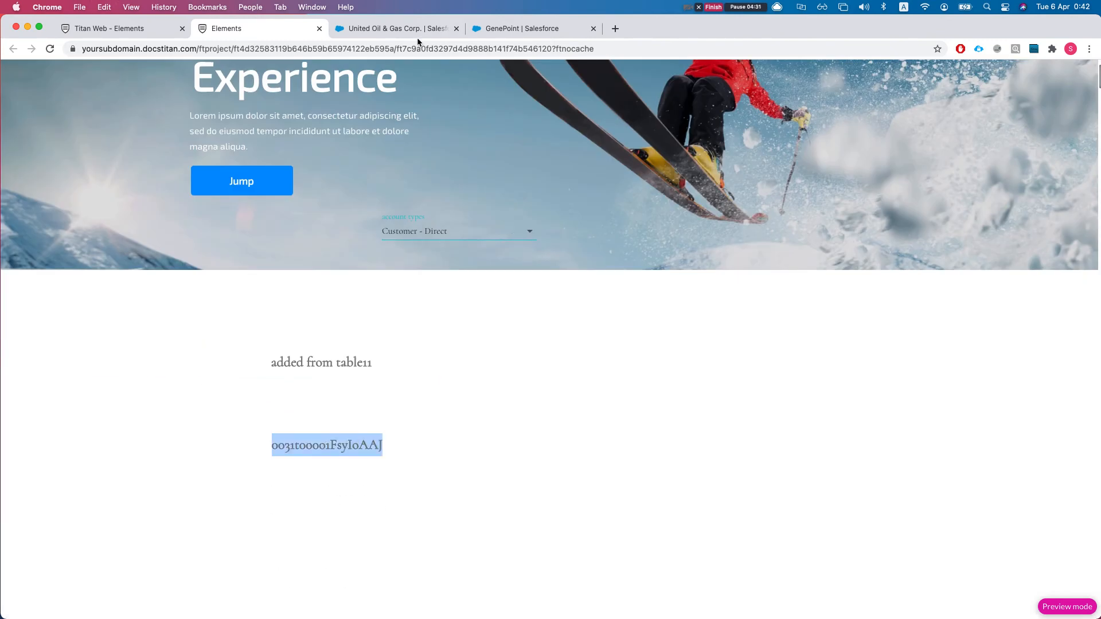
pyautogui.click(401, 29)
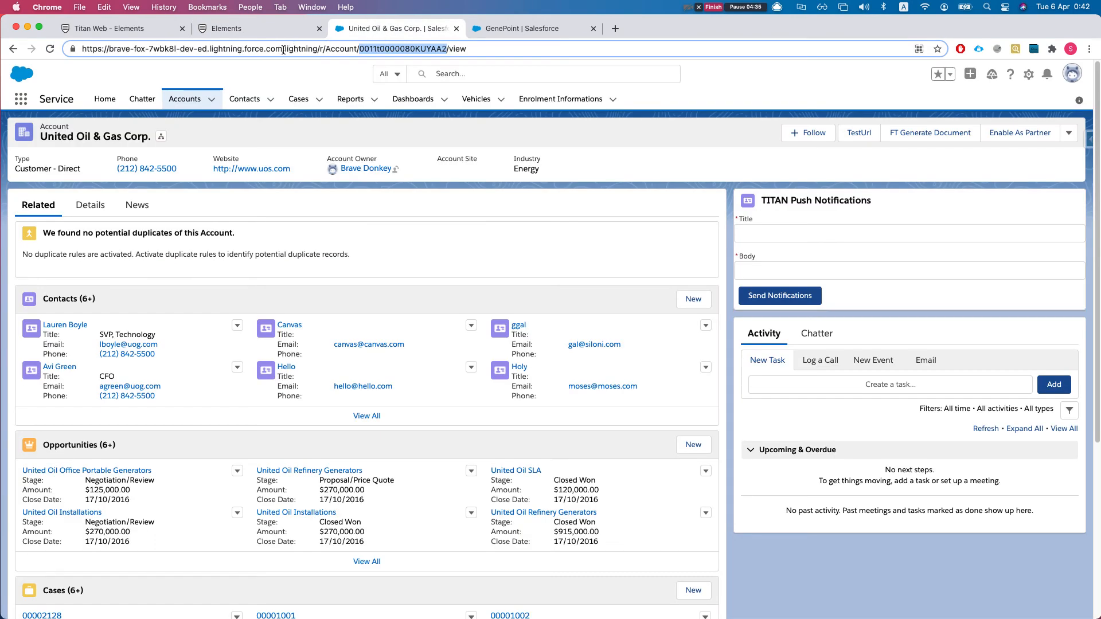
pyautogui.press('super+v')
pyautogui.press('Return')
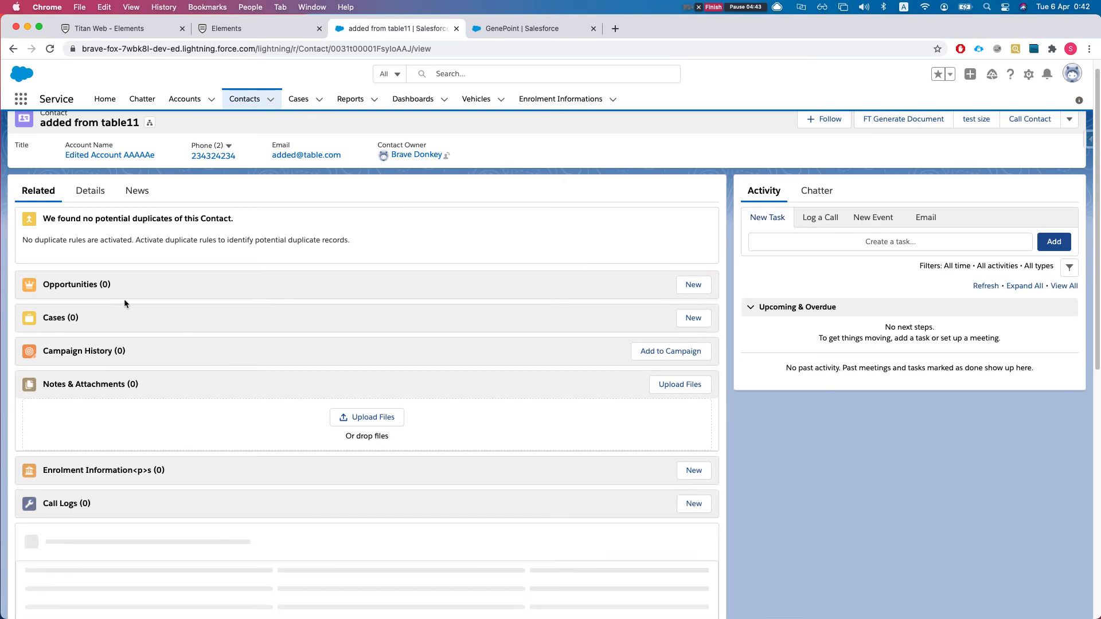
pyautogui.scroll(-3, 144, 314)
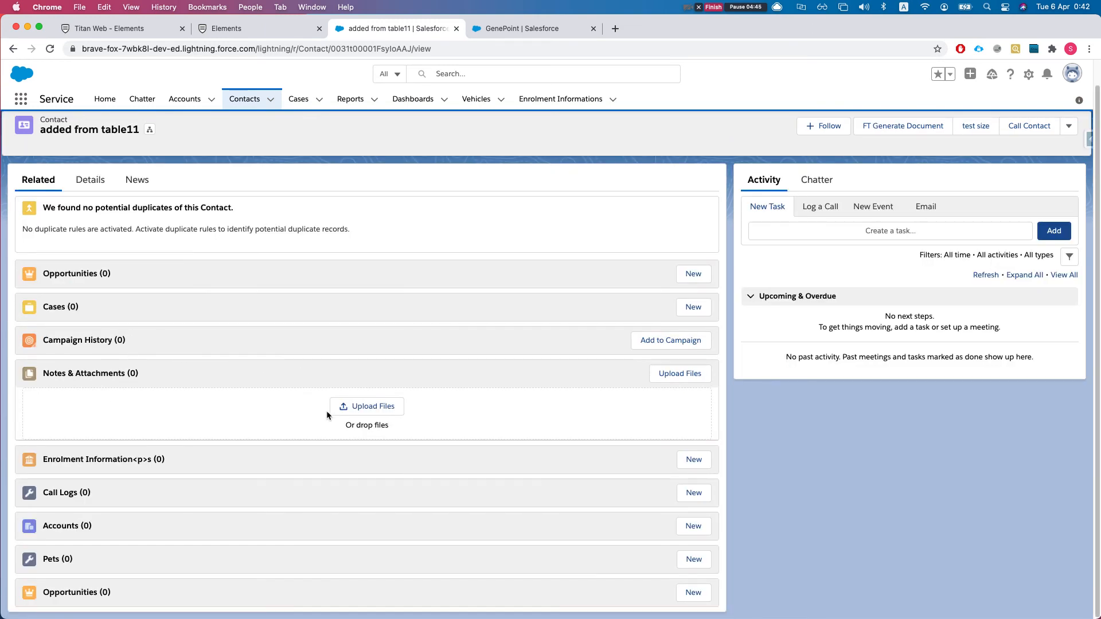
pyautogui.scroll(2, 220, 539)
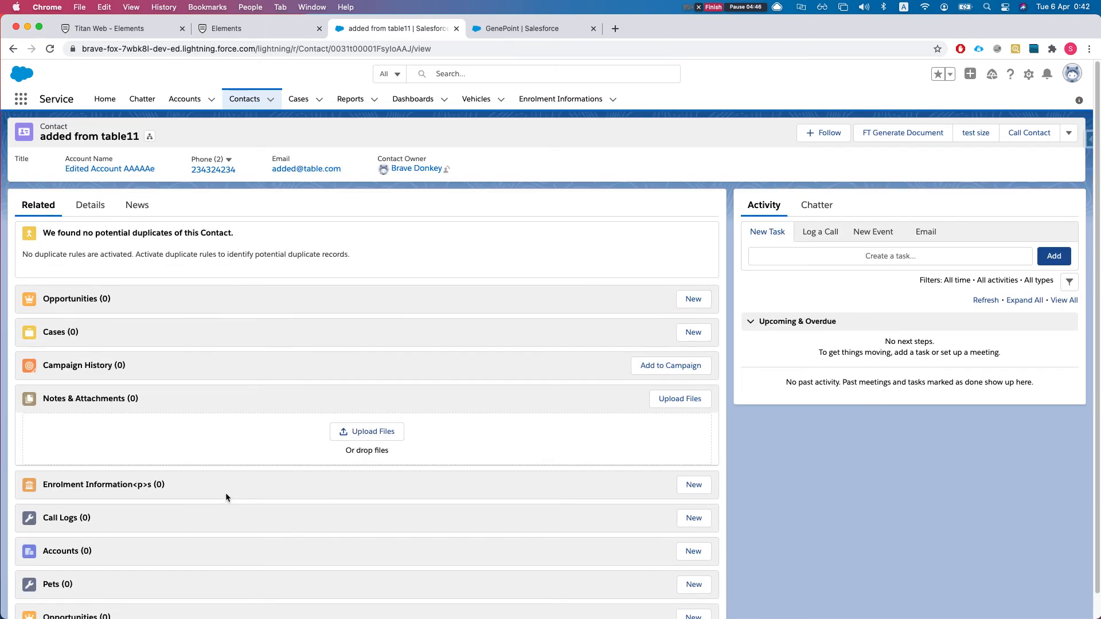
# Open the contact's linked account in a separate tab and check the Type field in its details
pyautogui.keyDown('super'); pyautogui.click(103, 170); pyautogui.keyUp('super')
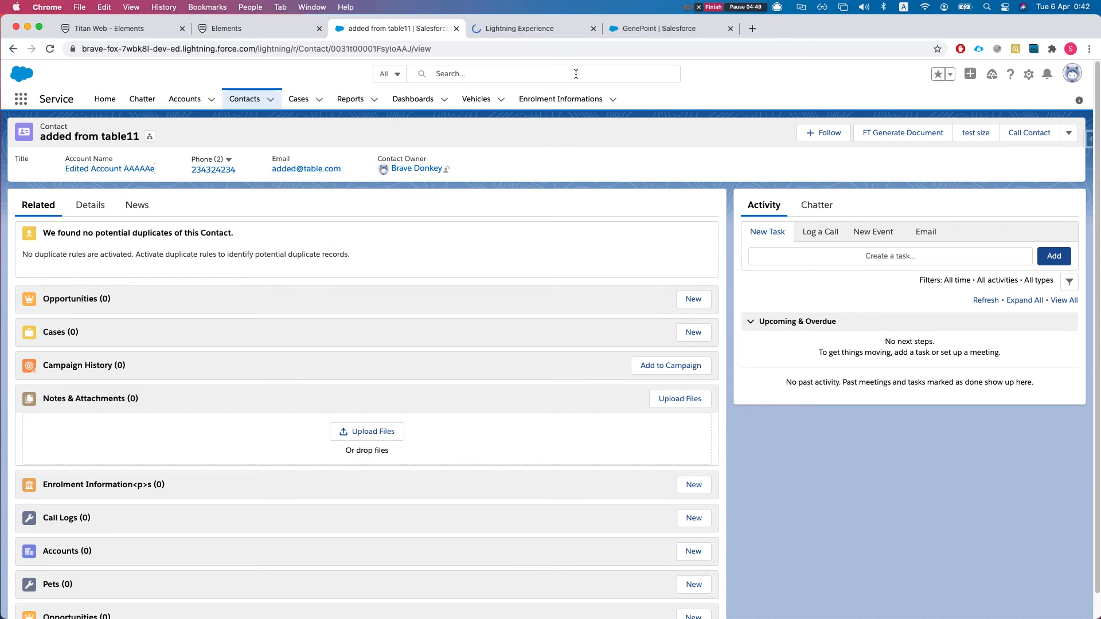
pyautogui.click(513, 29)
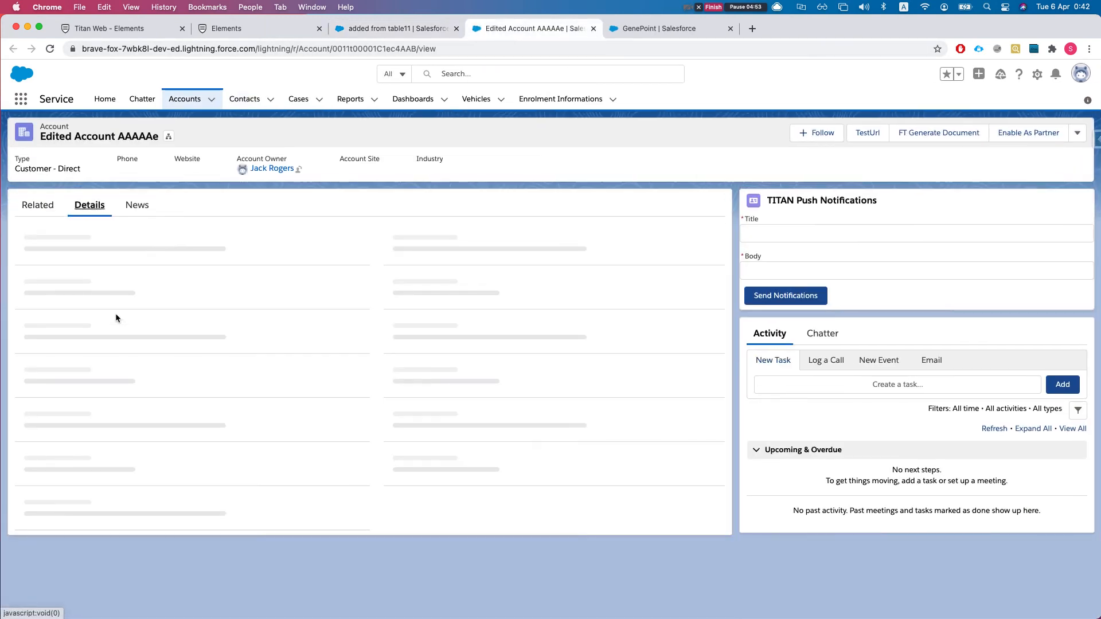
pyautogui.moveTo(132, 306); pyautogui.dragTo(207, 306)
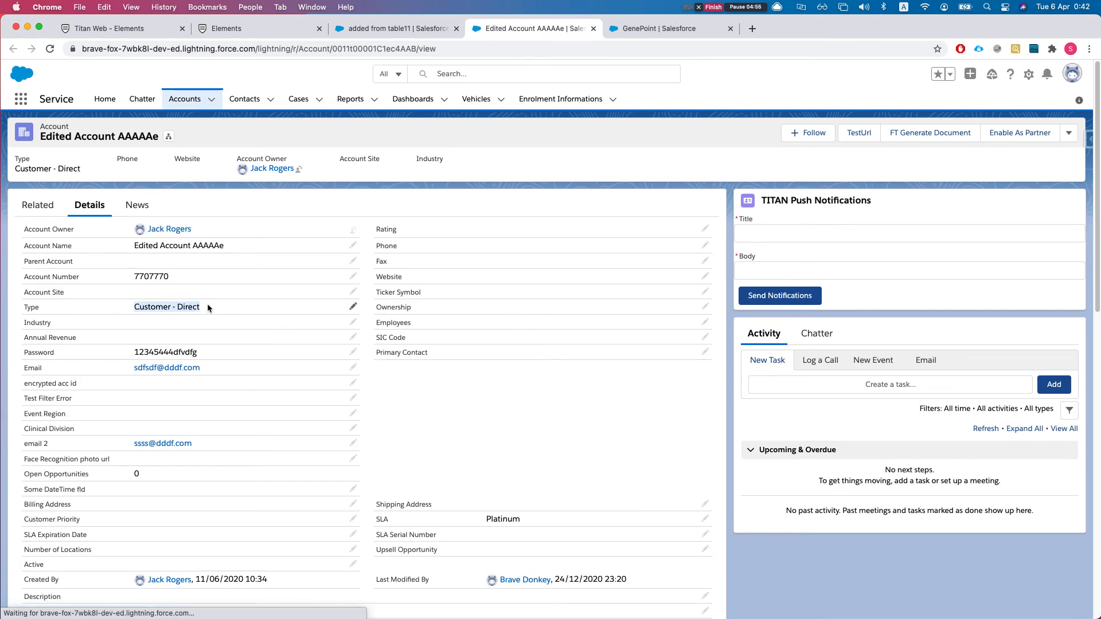
# Return to the page preview, choose Customer - Channel as the account type and review the listed contact names and IDs
pyautogui.click(238, 28)
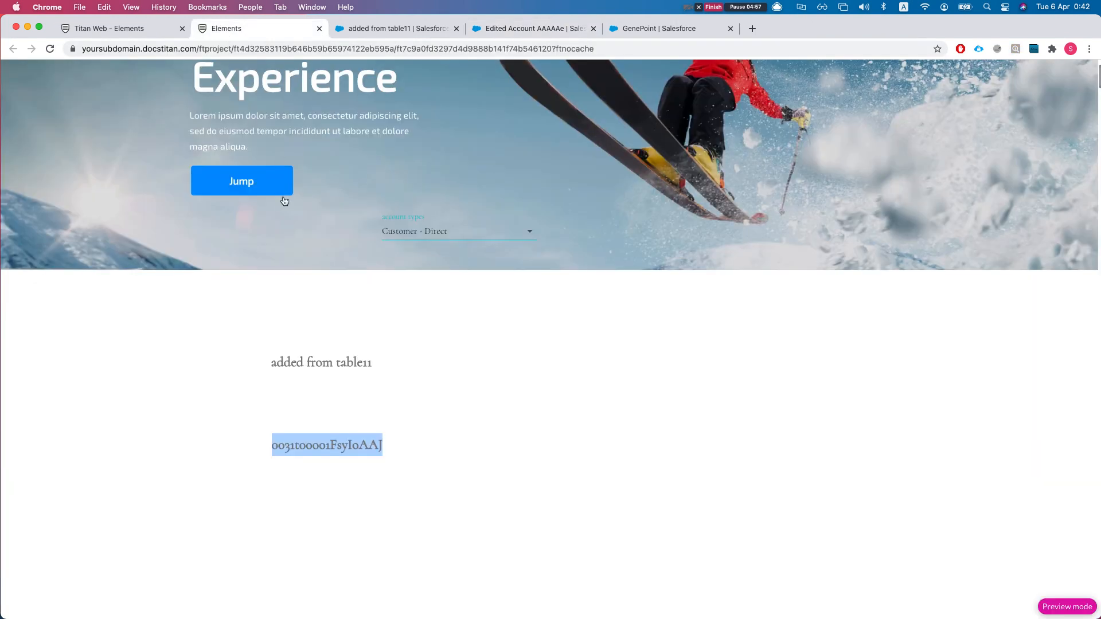
pyautogui.click(424, 225)
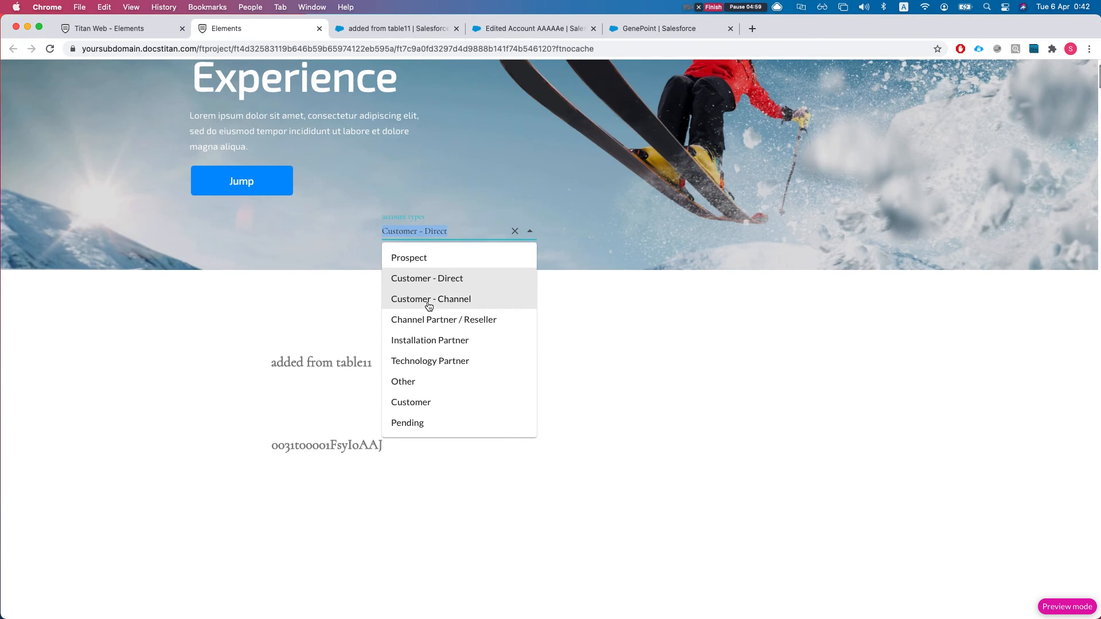
pyautogui.click(430, 306)
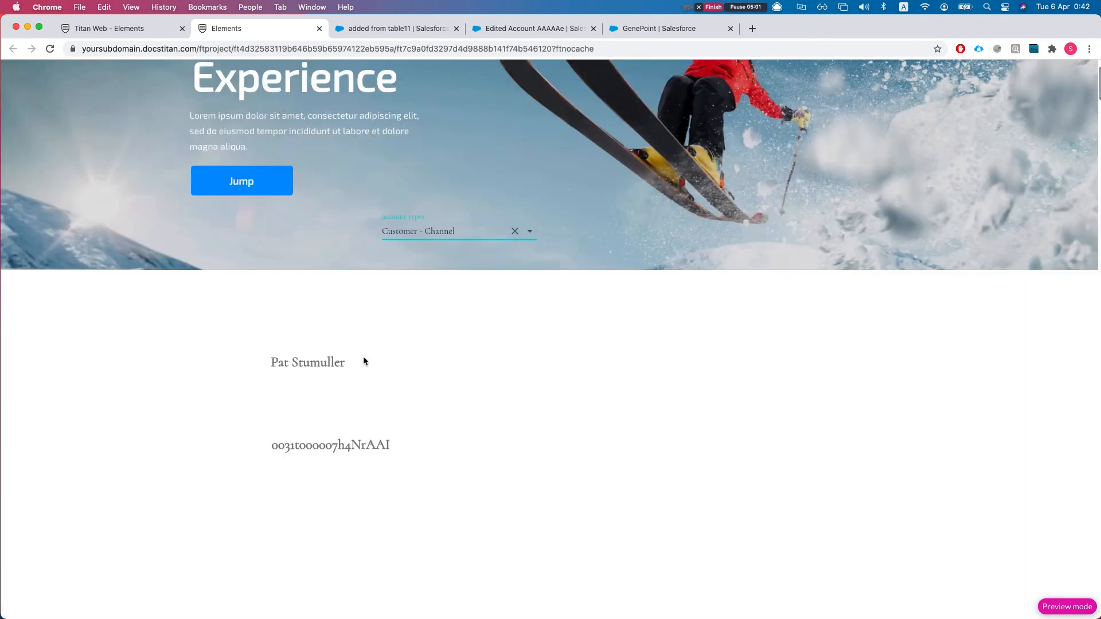
pyautogui.scroll(-3, 364, 357)
pyautogui.scroll(1, 361, 344)
pyautogui.doubleClick(340, 349)
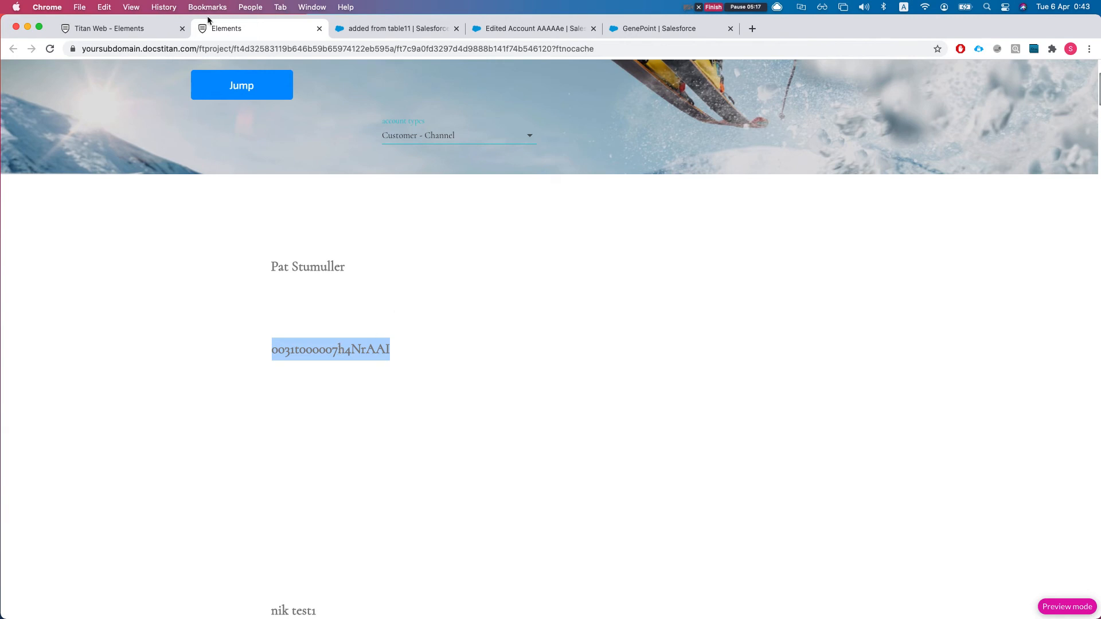
# Back in the page editor, change the account types dropdown's label and placeholder to contact leadSources
pyautogui.click(140, 30)
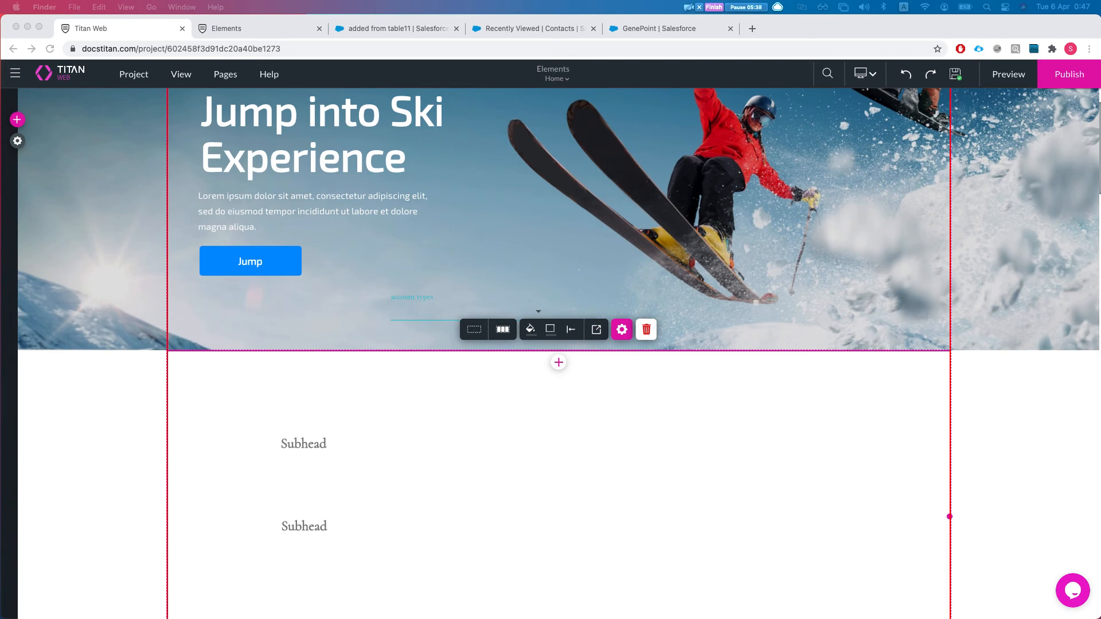
pyautogui.click(536, 401)
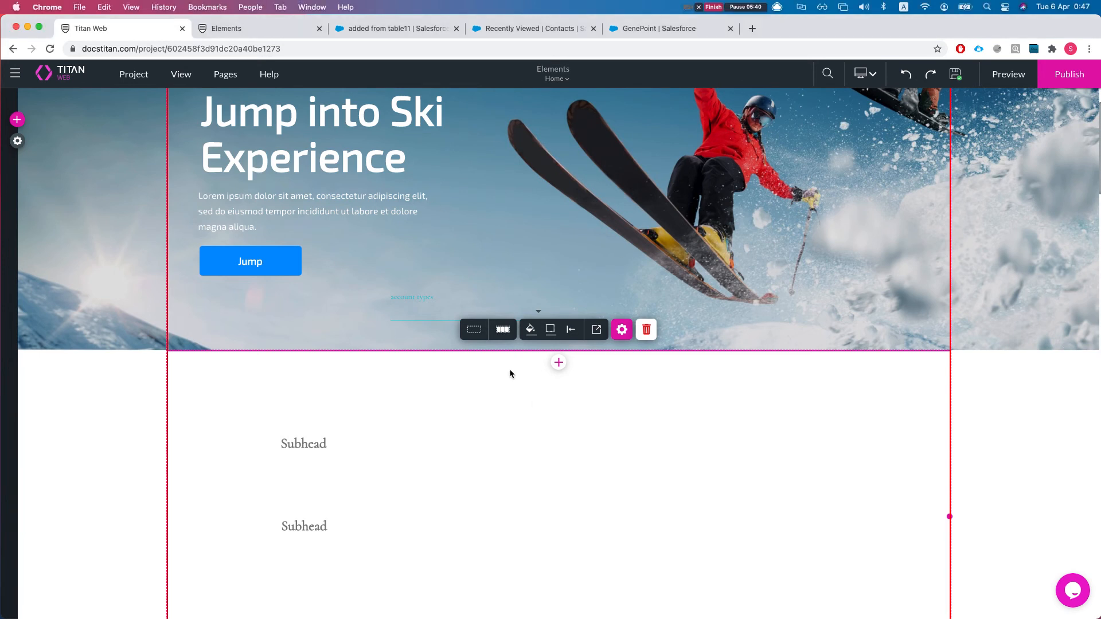
pyautogui.click(440, 315)
pyautogui.click(561, 350)
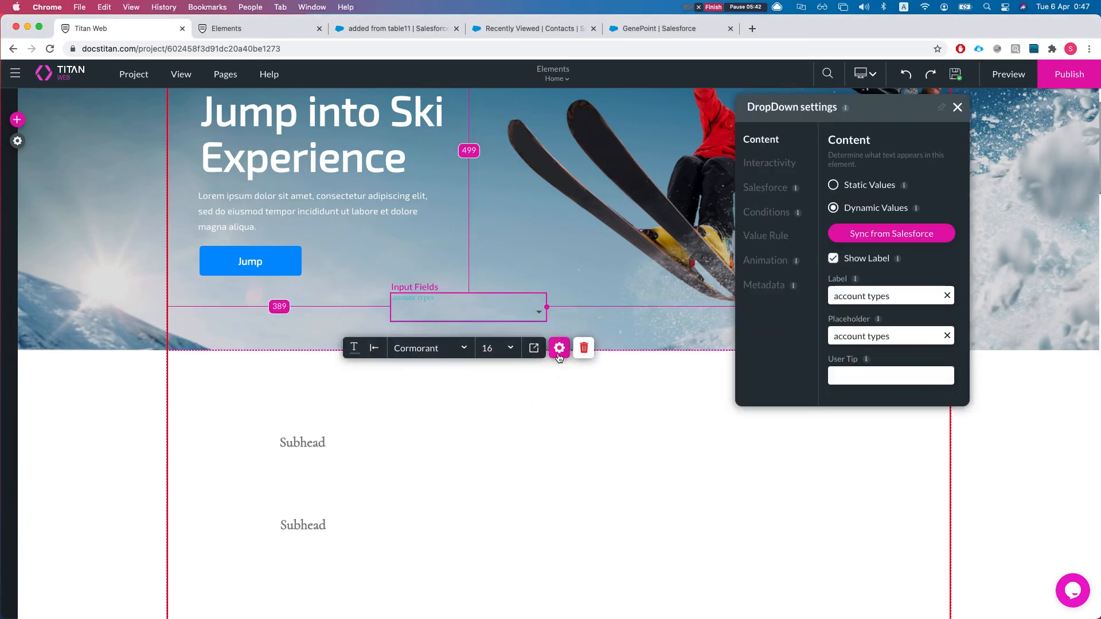
pyautogui.tripleClick(873, 297)
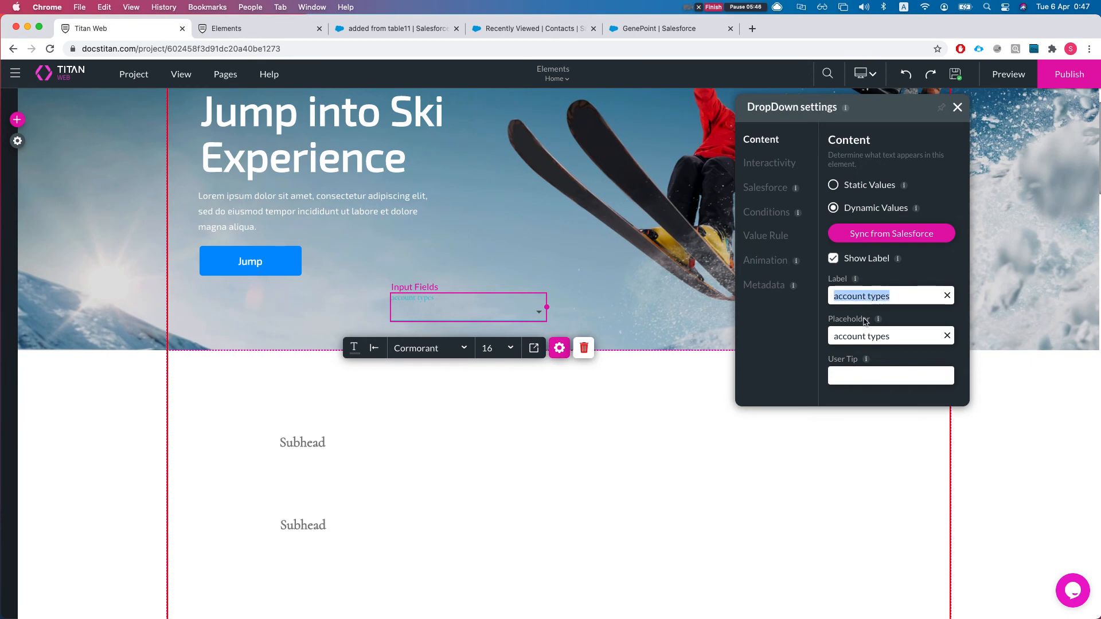
pyautogui.write('contact leadSource')
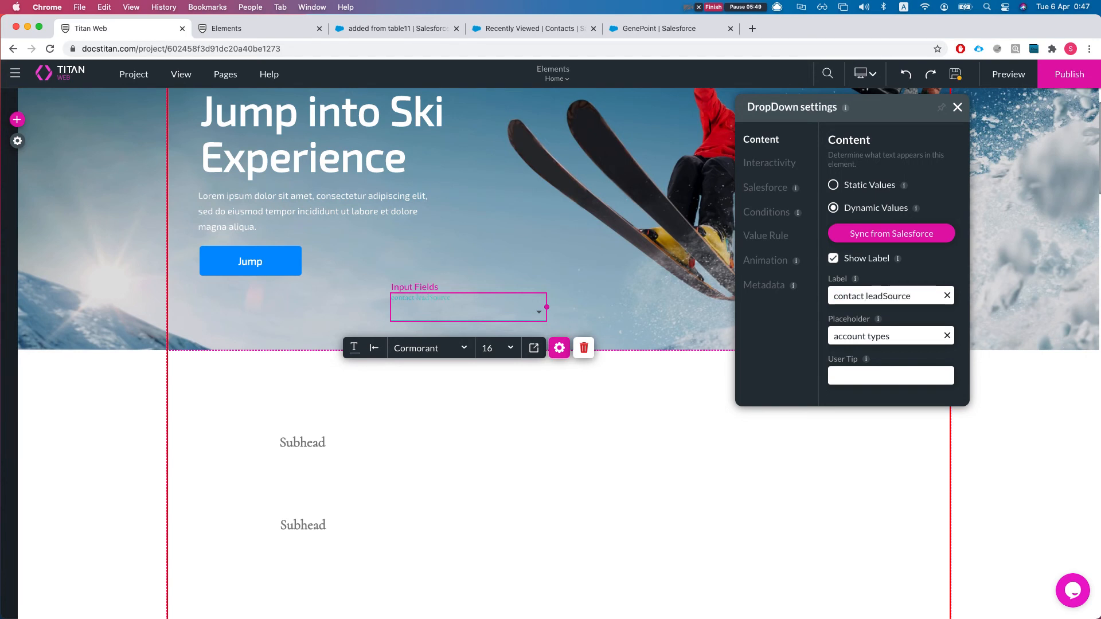
pyautogui.hotkey('ctrl', 'a')
pyautogui.hotkey('ctrl', 'c')
pyautogui.tripleClick(853, 336)
pyautogui.hotkey('ctrl', 'v')
pyautogui.write('s')
# Sync the dropdown's dynamic values from the Lead Source field of the Salesforce Contact object and apply
pyautogui.click(892, 233)
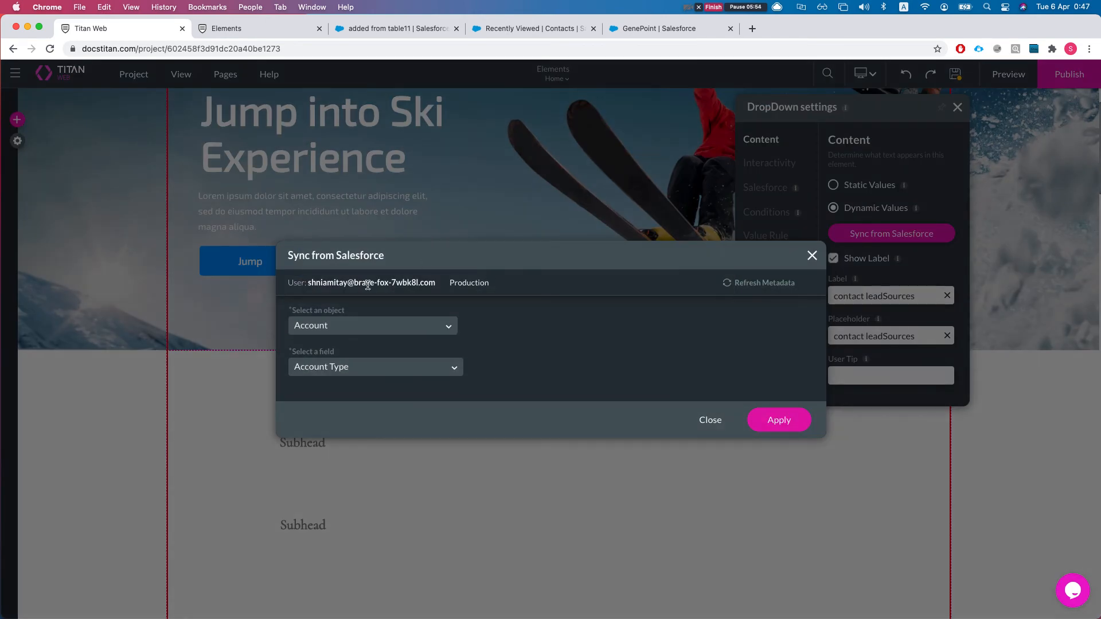
pyautogui.click(337, 332)
pyautogui.write('contact')
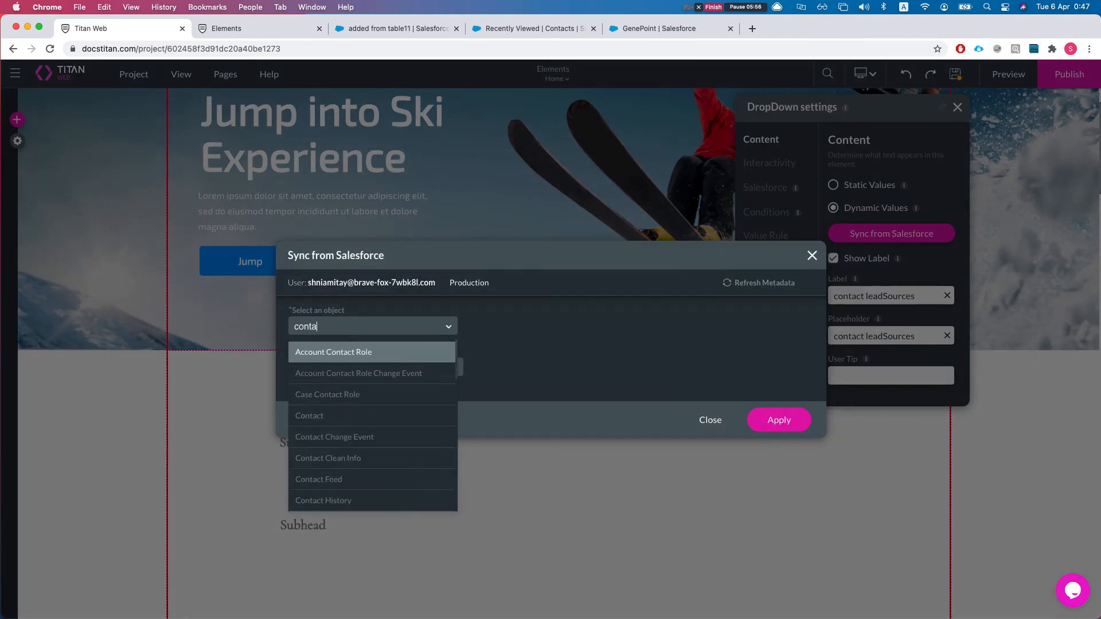
pyautogui.press('Down')
pyautogui.press('Down')
pyautogui.press('Return')
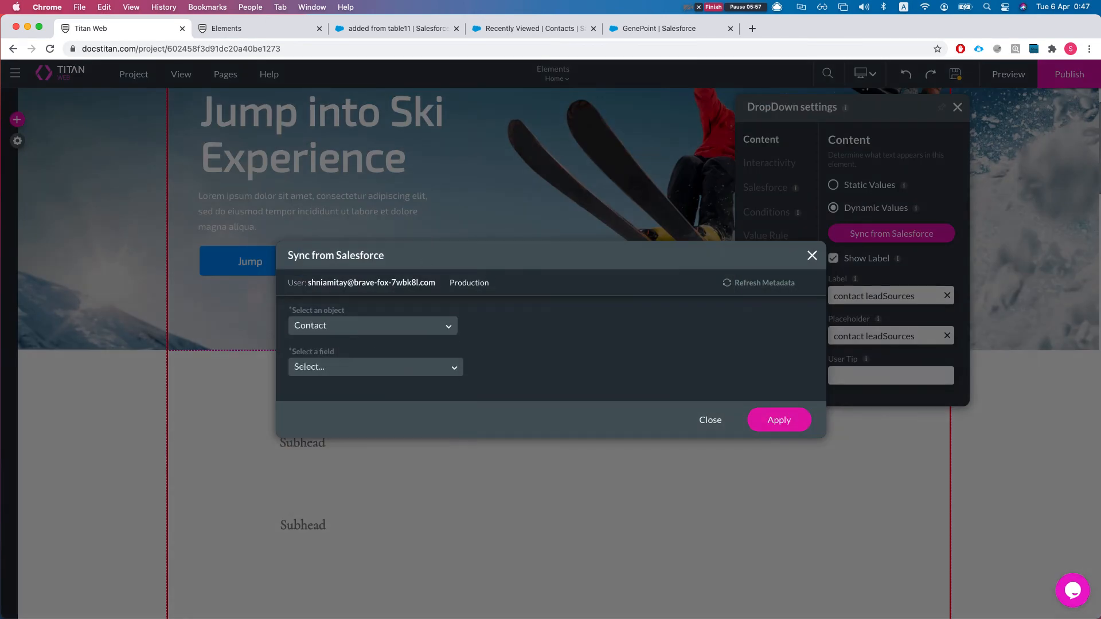
pyautogui.click(356, 370)
pyautogui.write('leas')
pyautogui.press('BackSpace')
pyautogui.press('Return')
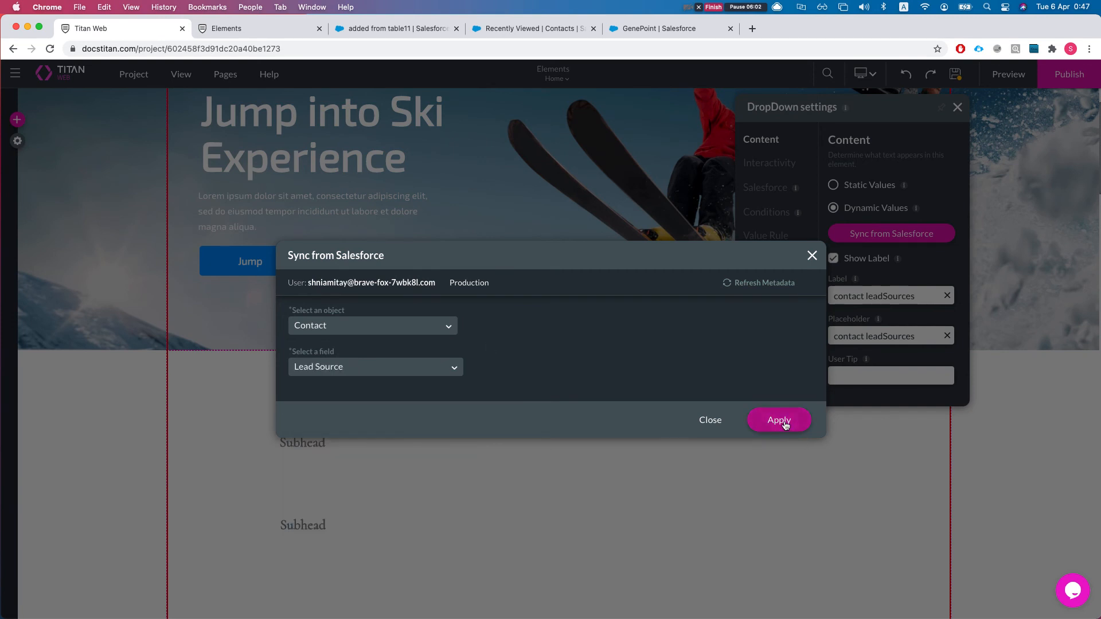
pyautogui.click(779, 422)
# Set the metadata tag of the first Subhead in the repeating strip to Case Number
pyautogui.click(342, 358)
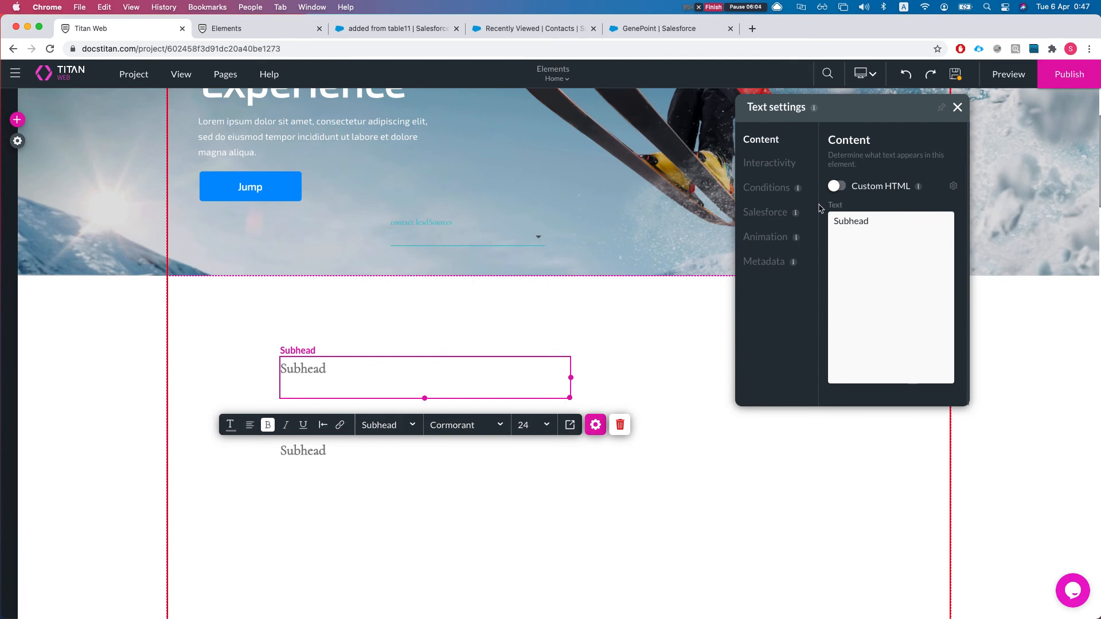
pyautogui.click(764, 262)
pyautogui.moveTo(863, 241); pyautogui.dragTo(762, 246)
pyautogui.write('Case Name')
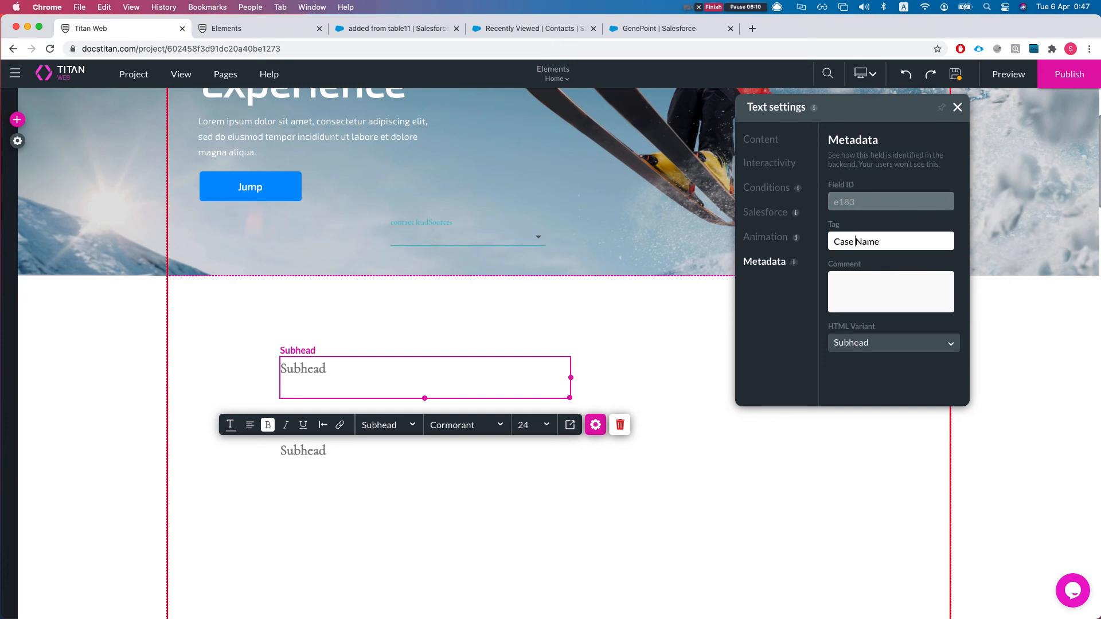
pyautogui.write(' Da')
pyautogui.press('BackSpace')
pyautogui.press('BackSpace')
pyautogui.hotkey('shift', 'Right')
pyautogui.hotkey('shift', 'Right')
pyautogui.hotkey('shift', 'Right')
pyautogui.write('N')
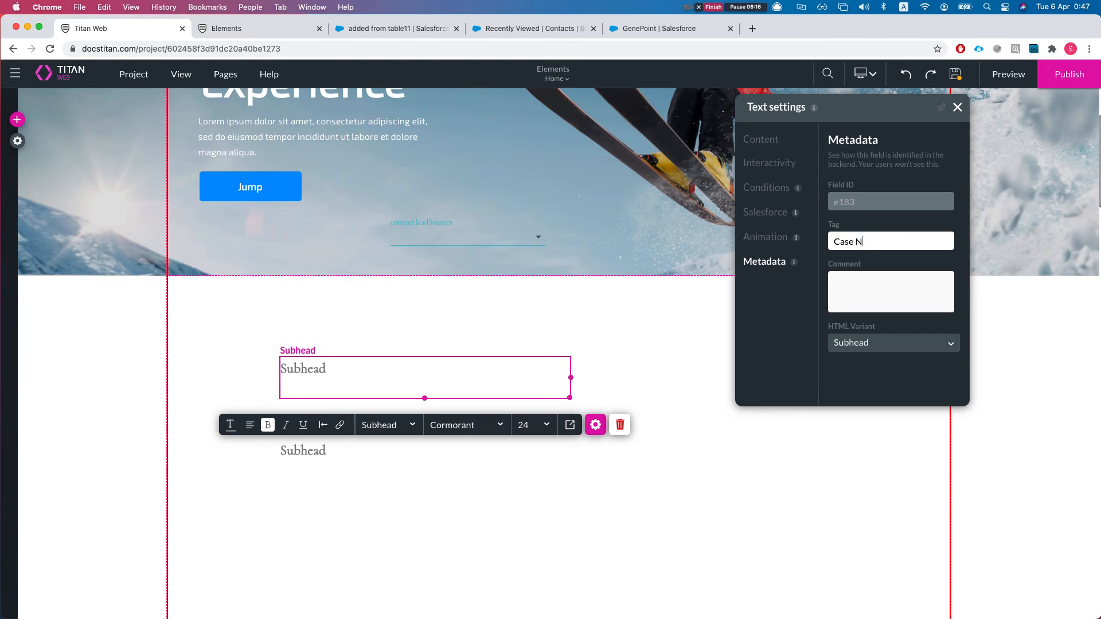
pyautogui.write('umber')
# Set the second Subhead's metadata tag to case Subject and widen its text box to more than twice its original width
pyautogui.click(396, 453)
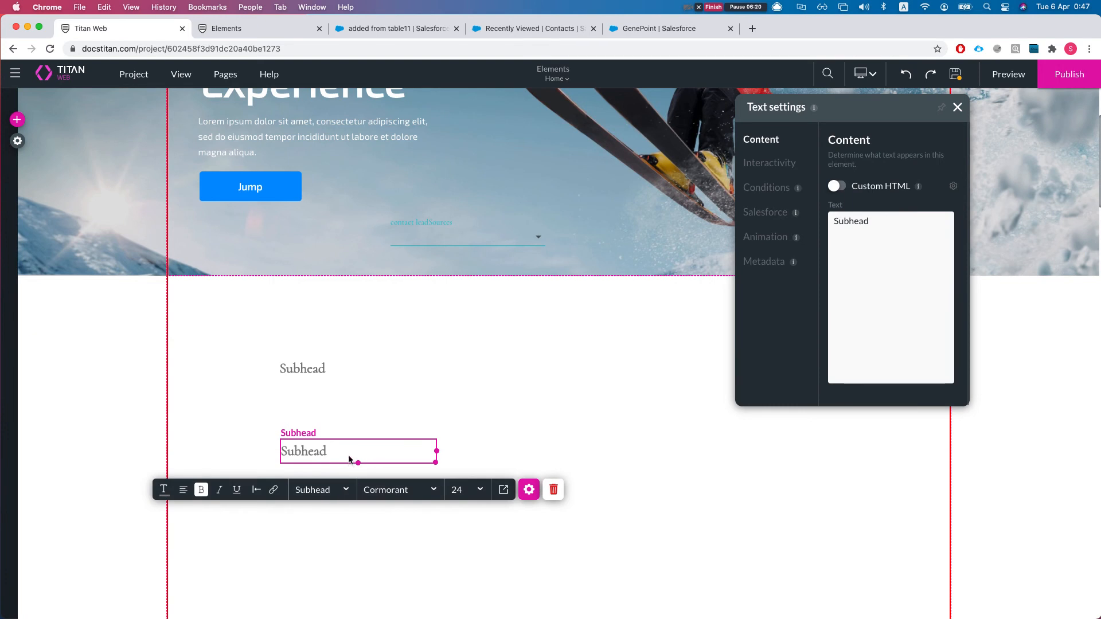
pyautogui.moveTo(436, 451); pyautogui.dragTo(473, 451)
pyautogui.click(777, 237)
pyautogui.click(757, 261)
pyautogui.doubleClick(853, 238)
pyautogui.write('case Subject')
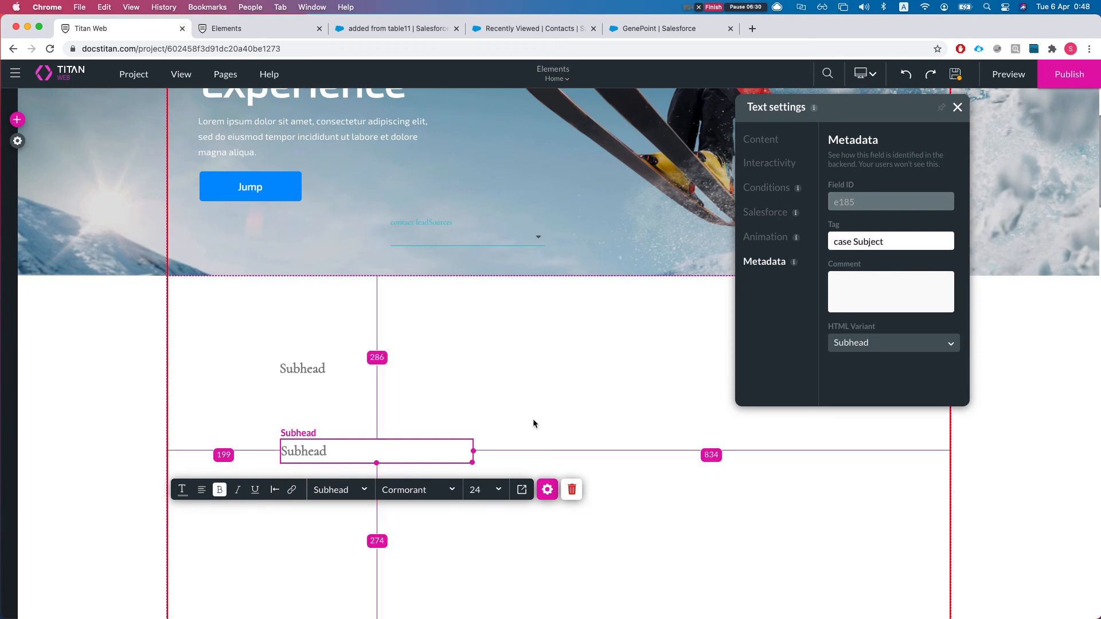
pyautogui.moveTo(473, 450); pyautogui.dragTo(685, 450)
# Add a third Subhead text to the strip, directly below the second one and aligned with it
pyautogui.click(475, 520)
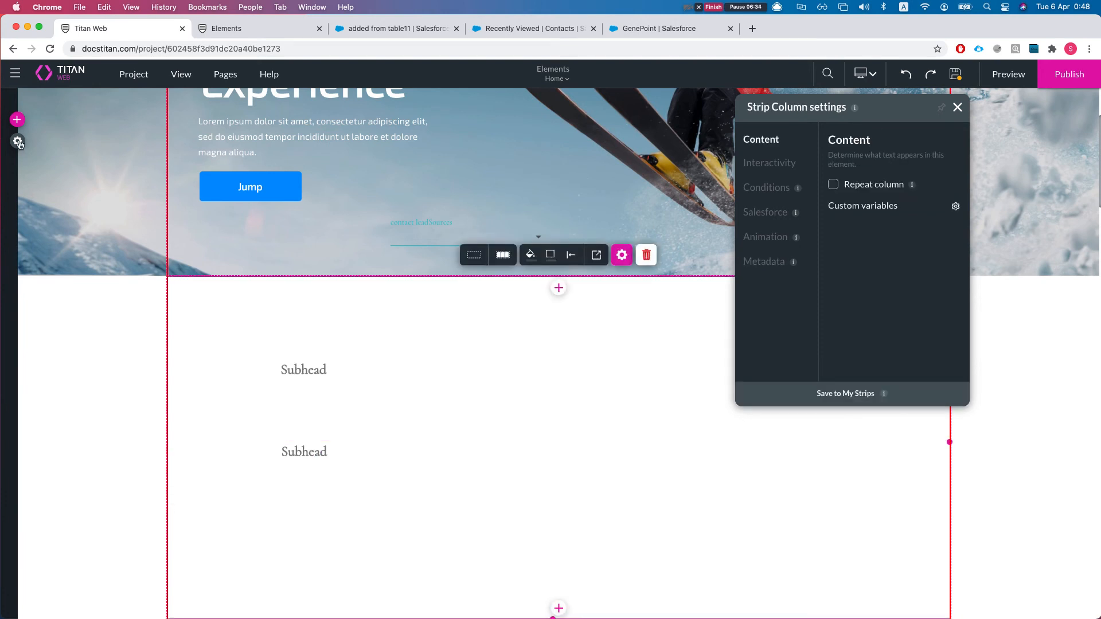
pyautogui.click(17, 120)
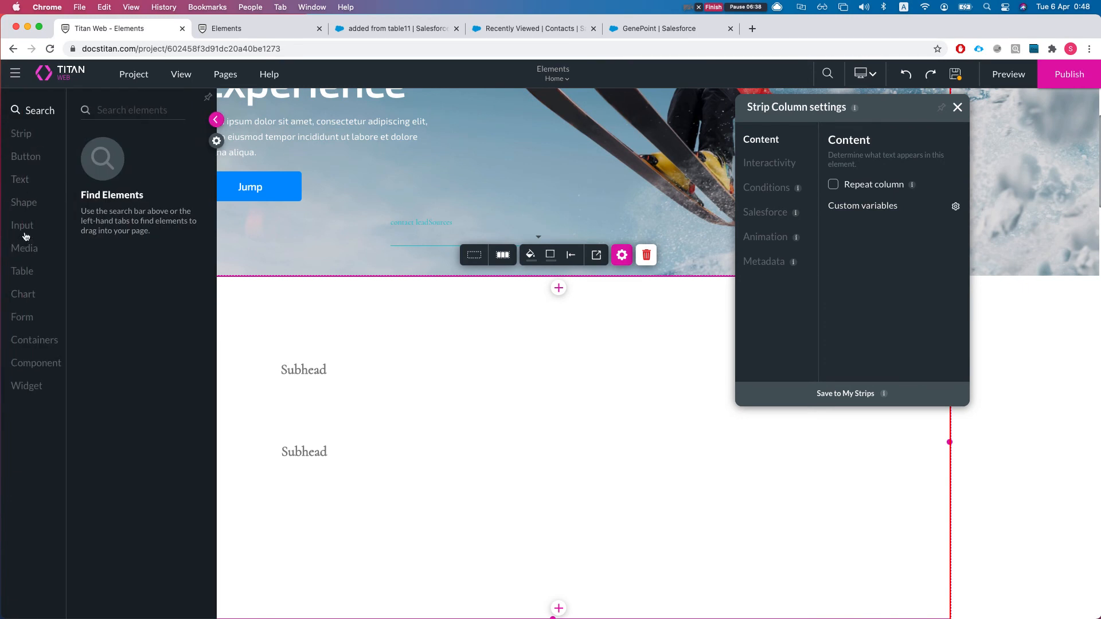
pyautogui.click(23, 181)
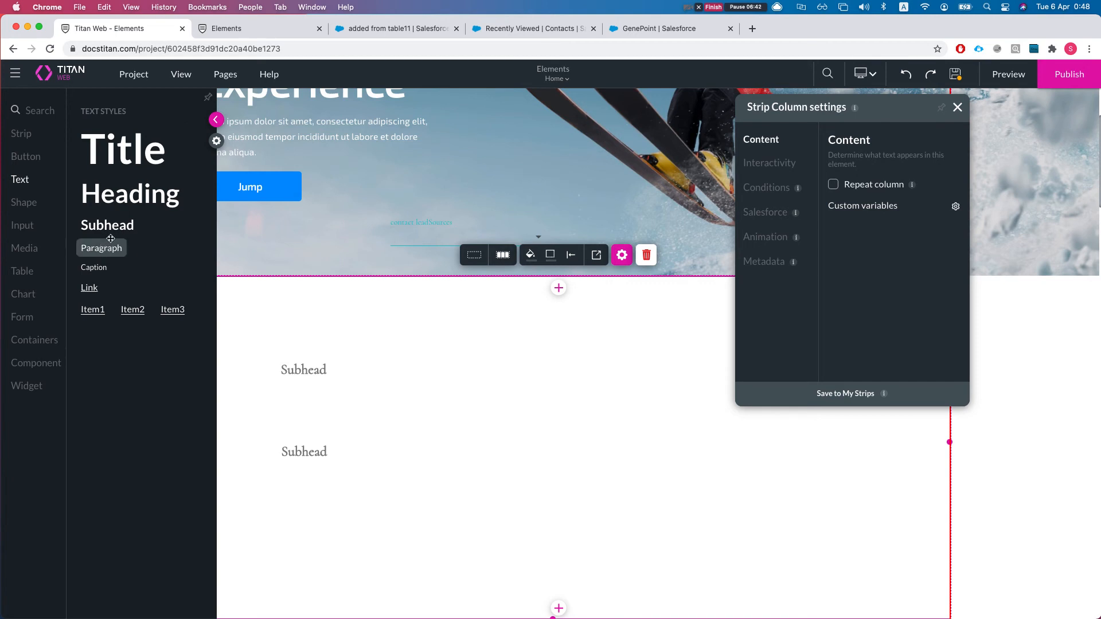
pyautogui.moveTo(108, 226); pyautogui.dragTo(314, 511)
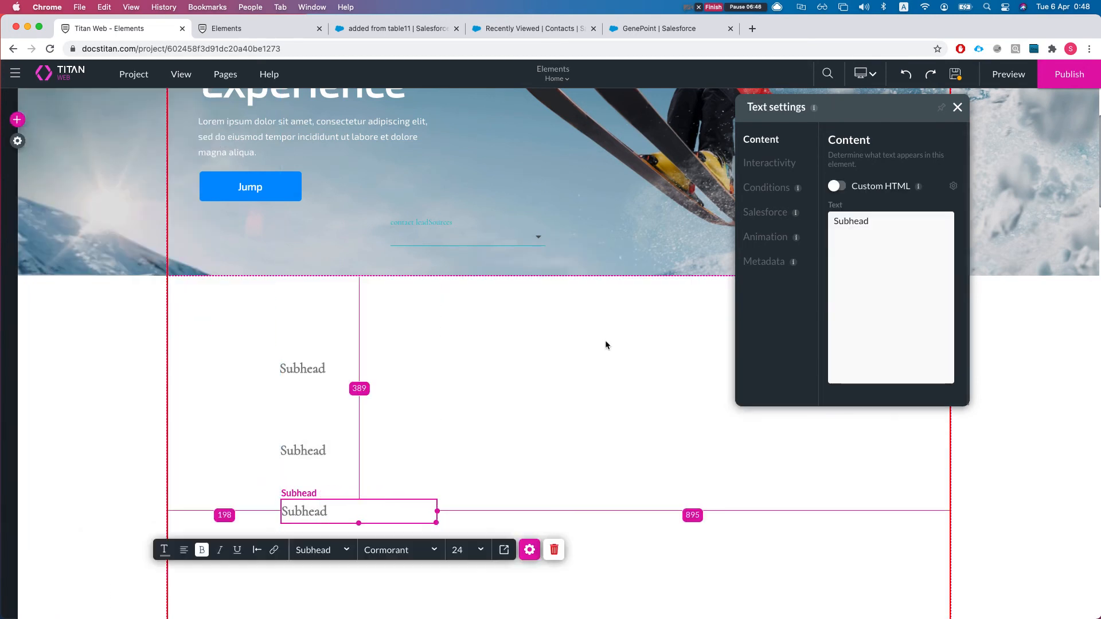
# Set the third Subhead's metadata tag to contact leadsource
pyautogui.click(779, 262)
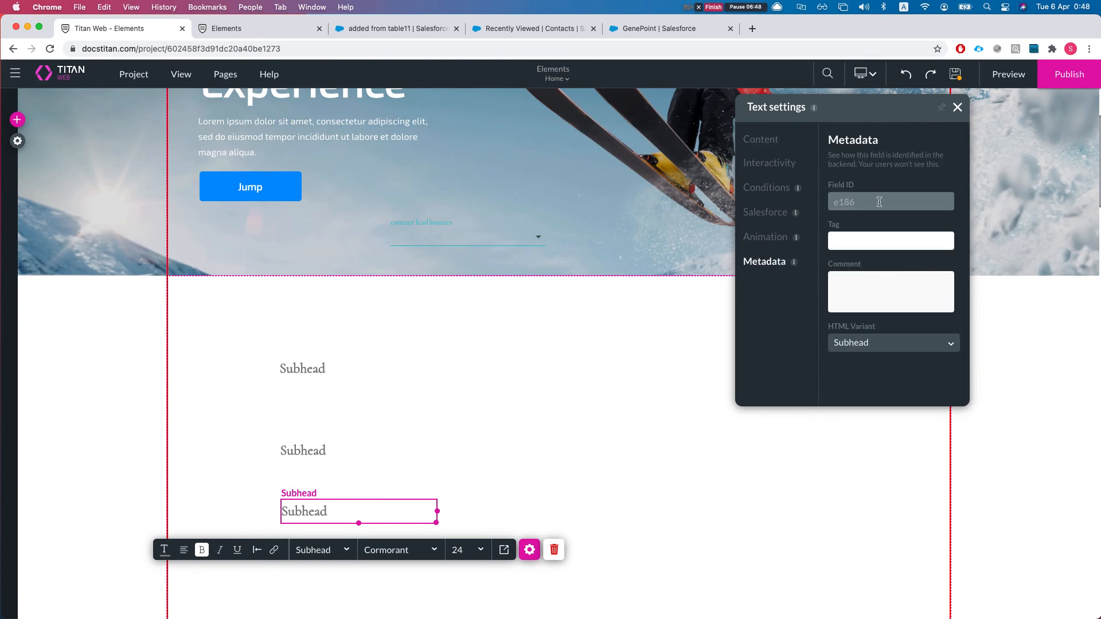
pyautogui.write('contac')
pyautogui.write('source')
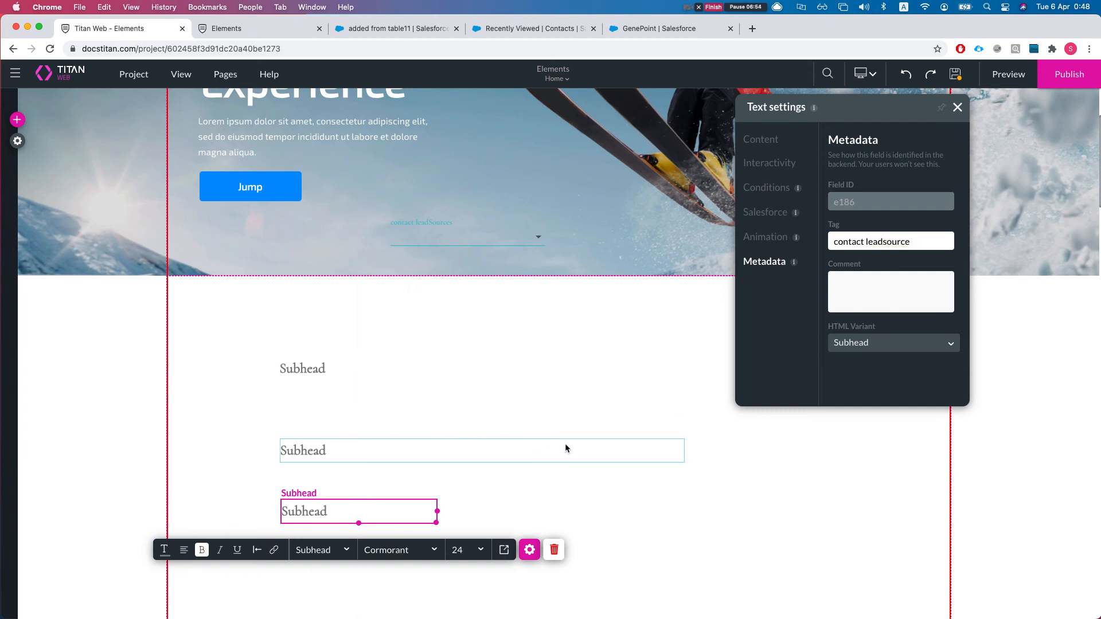
# Widen the third Subhead's text box and move it slightly down, about 406 px below the strip's upper edge
pyautogui.click(565, 445)
pyautogui.click(427, 514)
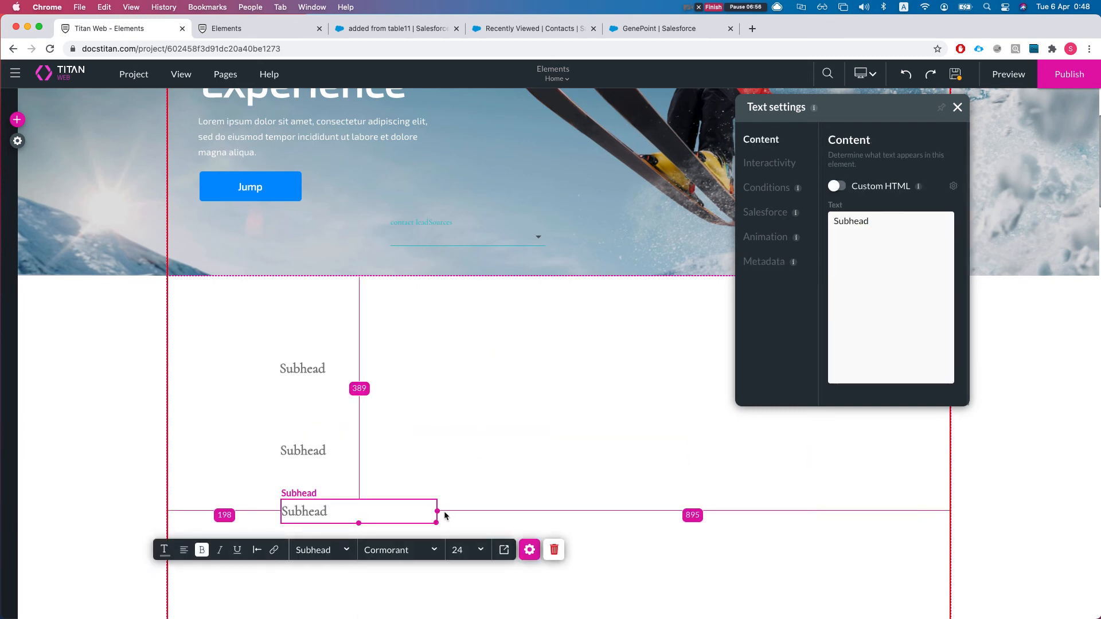
pyautogui.moveTo(438, 510); pyautogui.dragTo(556, 511)
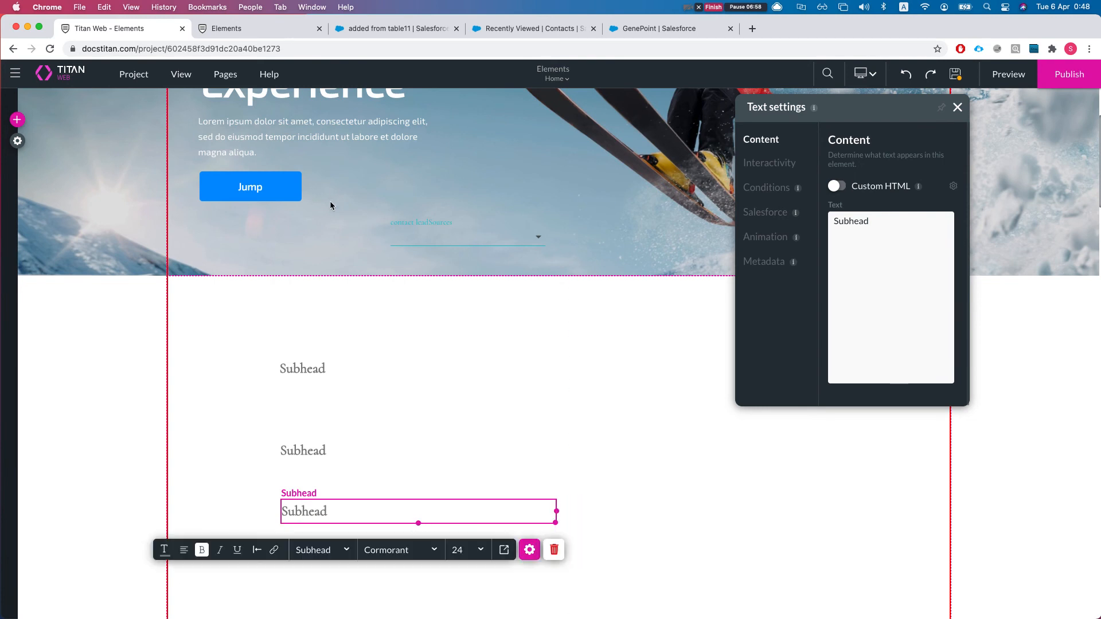
pyautogui.moveTo(320, 502); pyautogui.dragTo(321, 512)
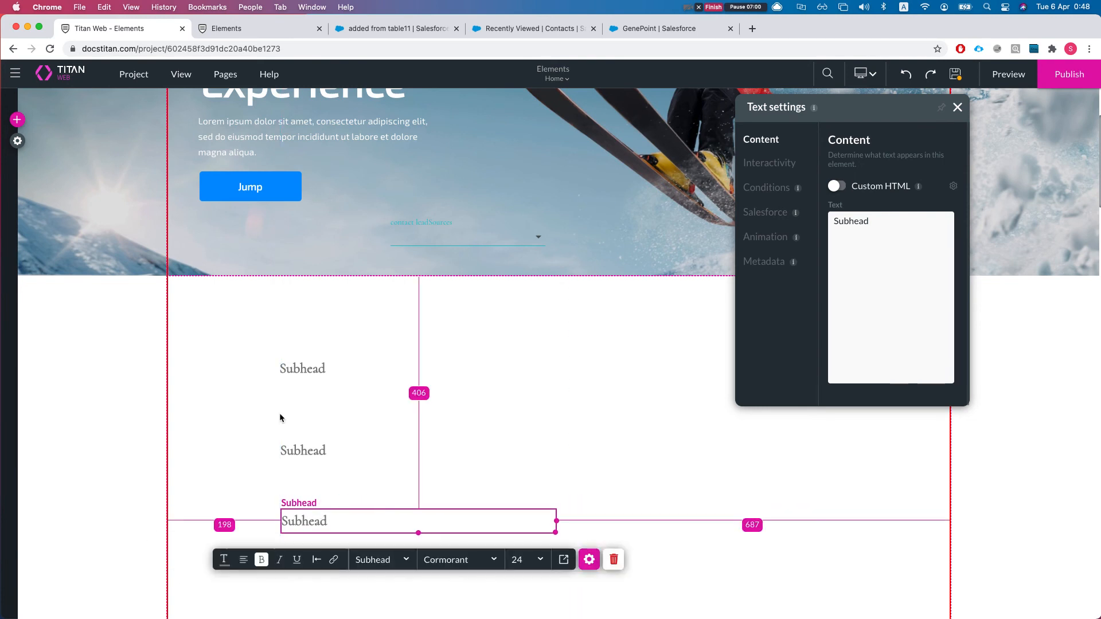
# Delete the Contact get-record integration from the project's Salesforce integrations
pyautogui.click(302, 471)
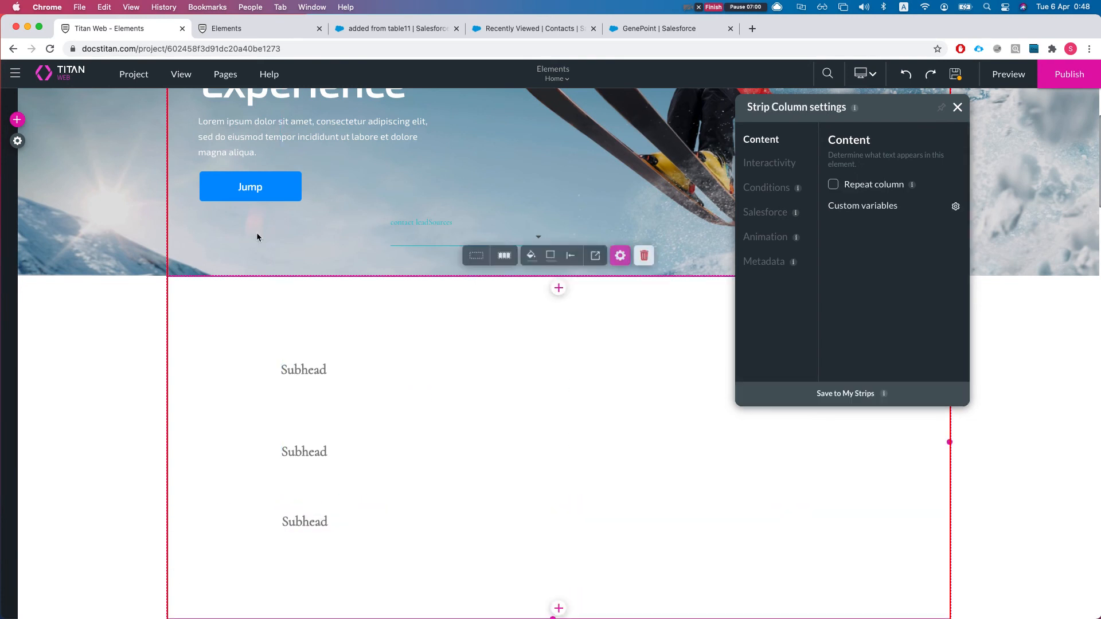
pyautogui.click(17, 141)
pyautogui.click(39, 235)
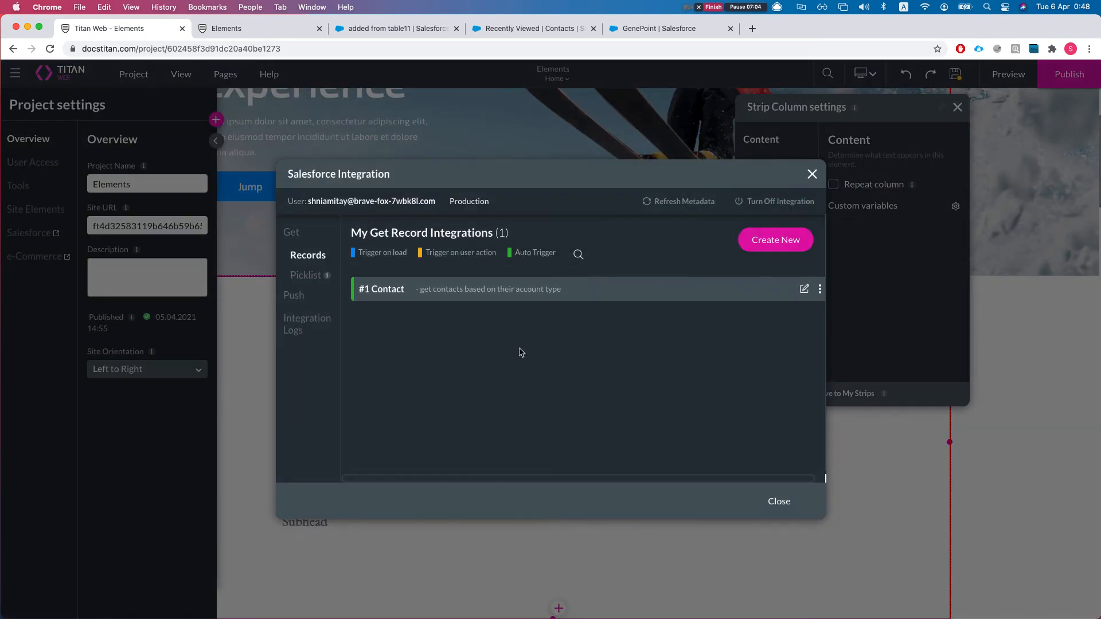
pyautogui.click(819, 289)
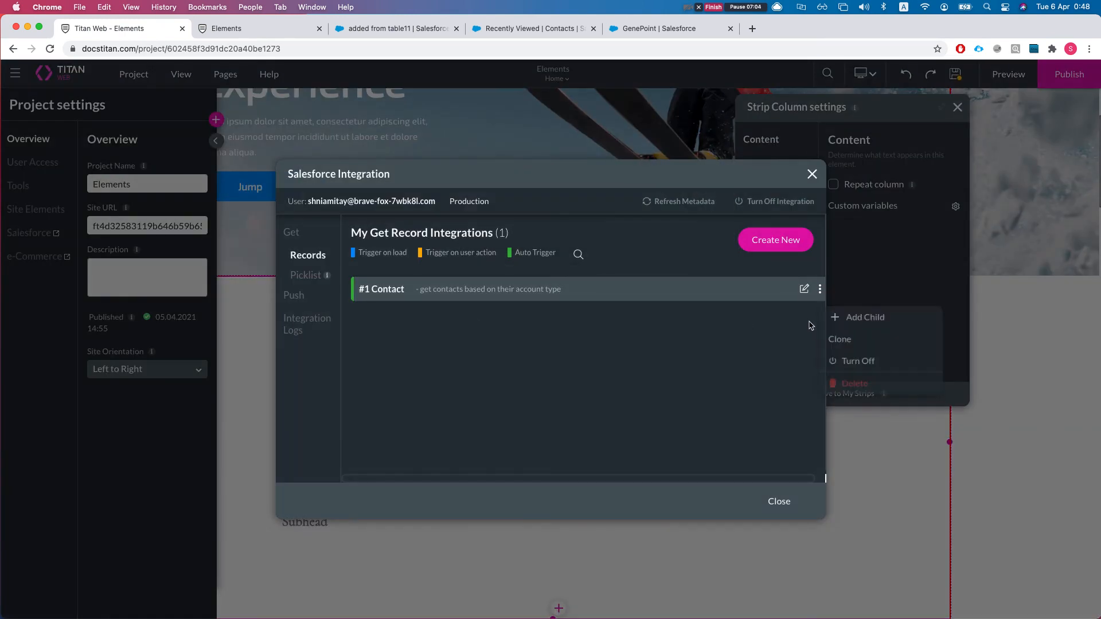
pyautogui.click(834, 386)
# Create a new Salesforce get-record integration for the Case object, keeping Auto Trigger as its pull trigger
pyautogui.click(769, 237)
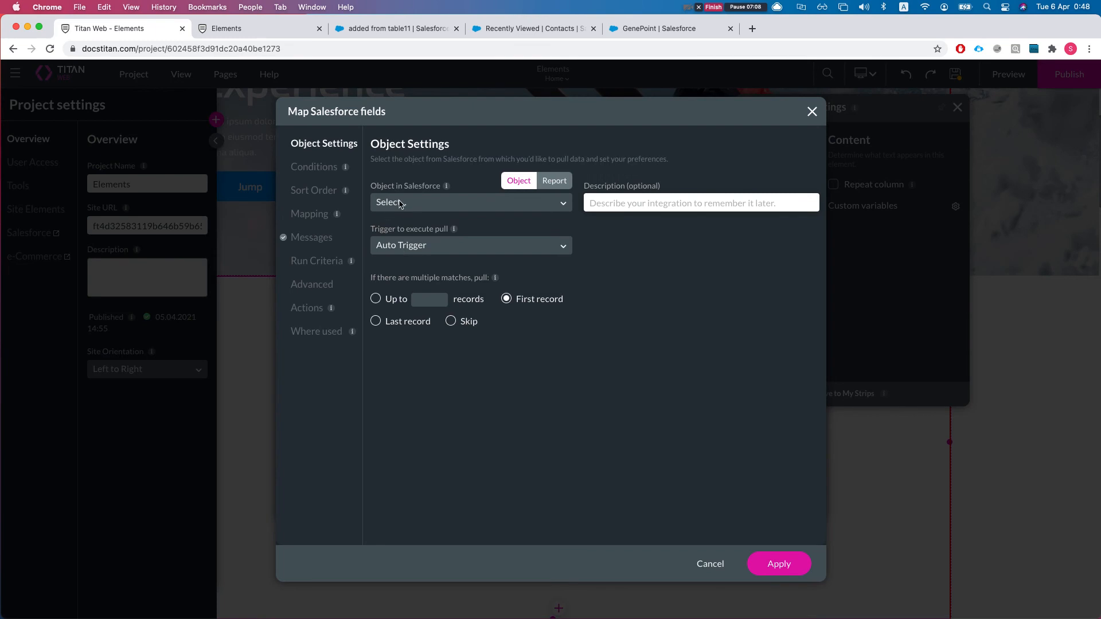
pyautogui.click(401, 204)
pyautogui.write('case')
pyautogui.click(399, 229)
pyautogui.click(469, 250)
pyautogui.click(471, 244)
# Enter 50 as the integration's record limit and describe it as "get cases based on the related contact leadsource"
pyautogui.click(424, 299)
pyautogui.write('50get ')
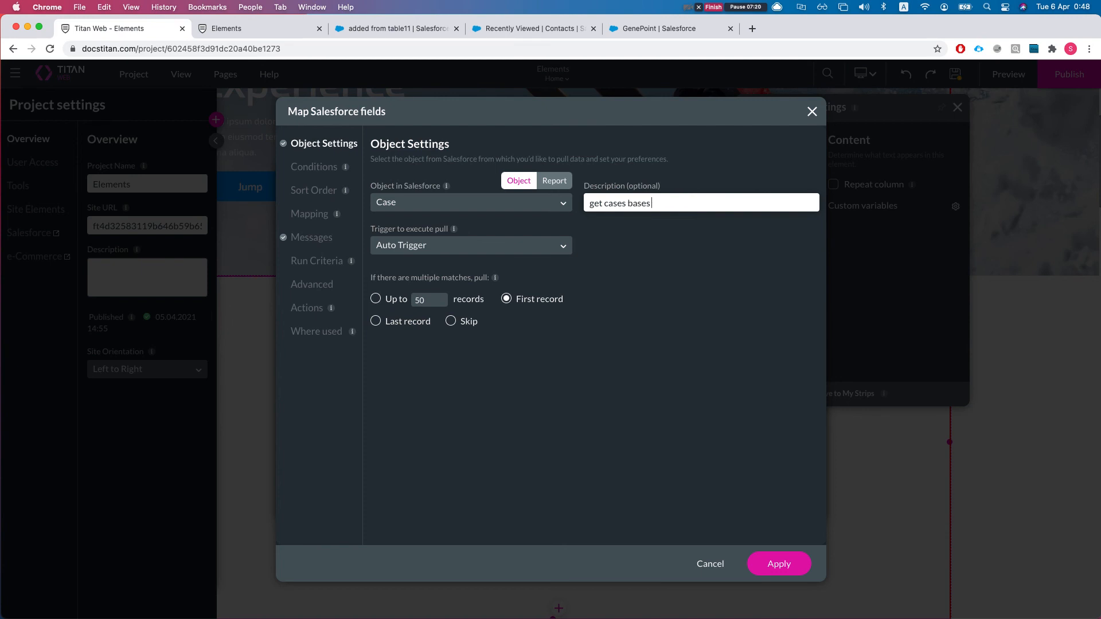
pyautogui.write('cases based of the')
pyautogui.write('n the')
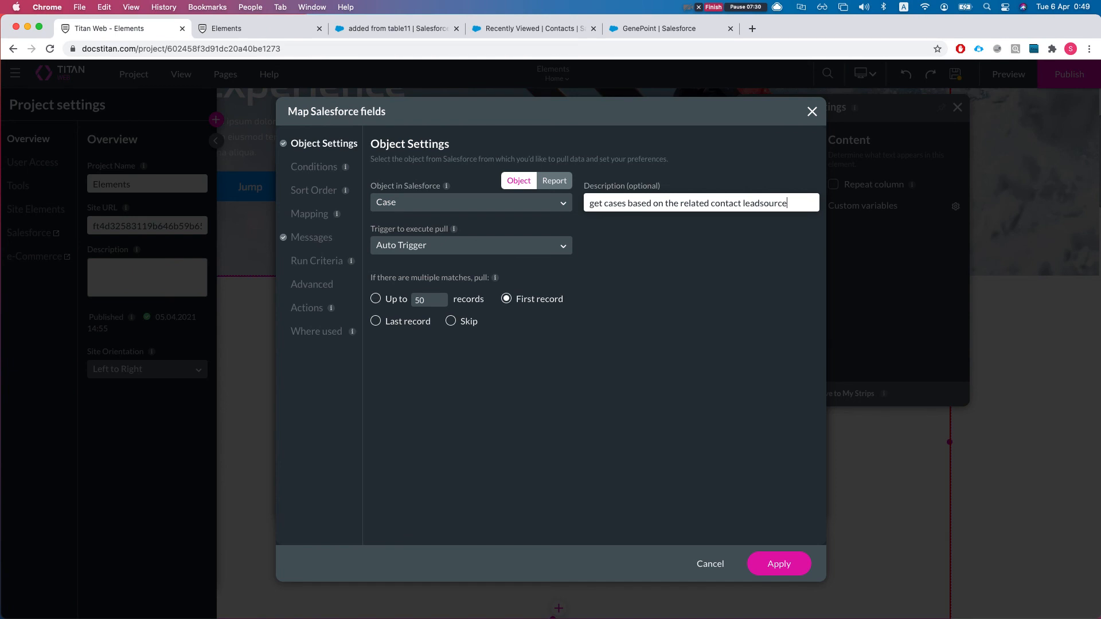
# Start a condition for the case pull on Contact ID, referencing the contact's Lead Source field
pyautogui.click(310, 171)
pyautogui.click(448, 212)
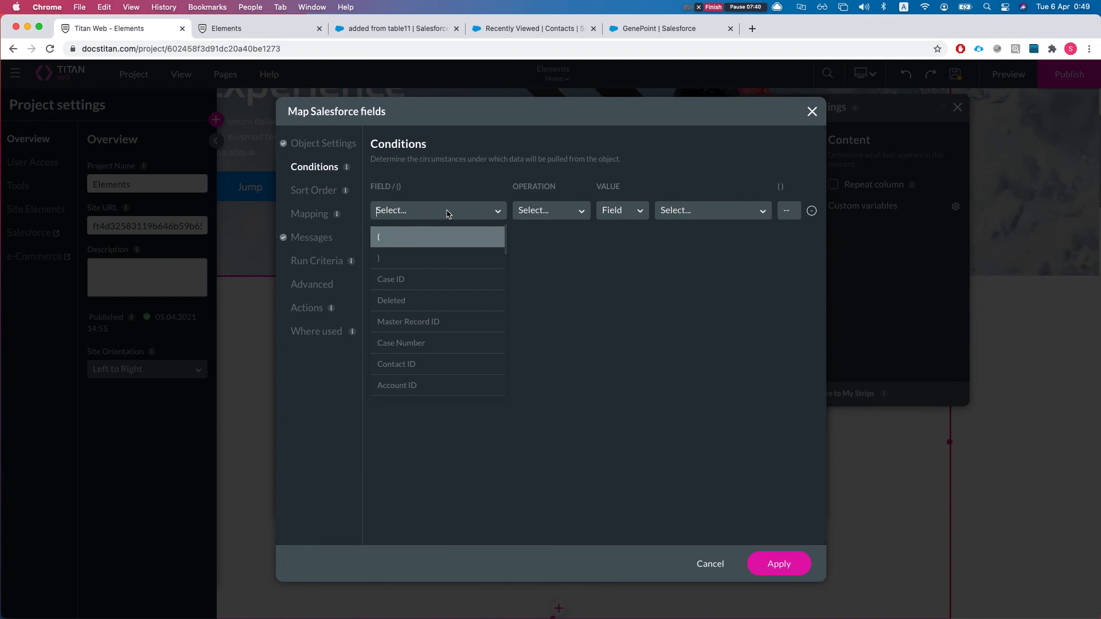
pyautogui.write('cont')
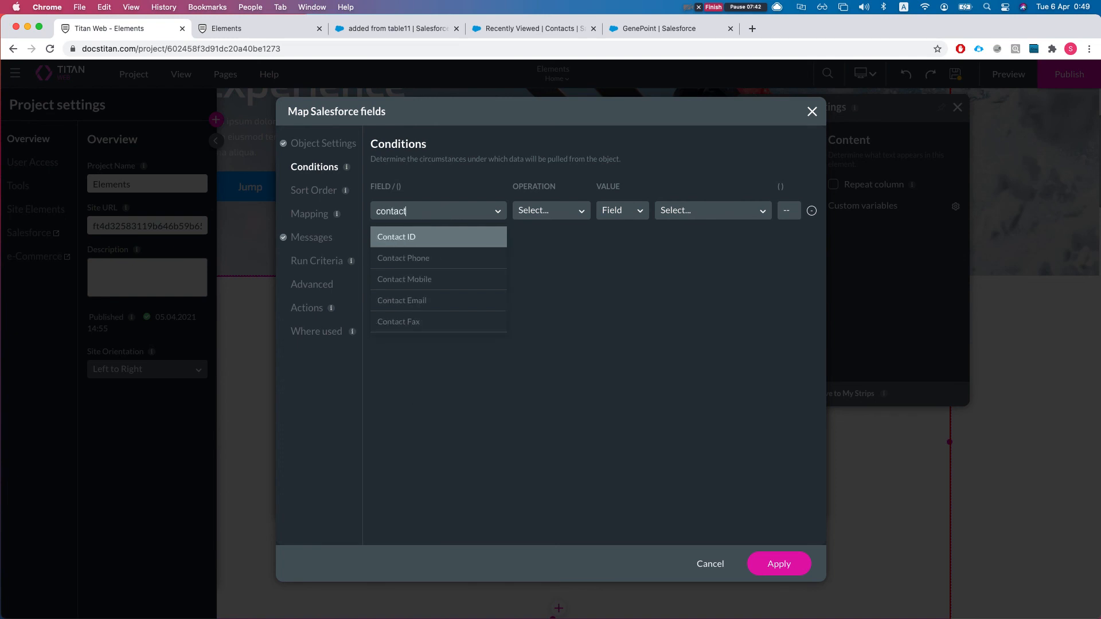
pyautogui.write('act')
pyautogui.press('Return')
pyautogui.click(452, 237)
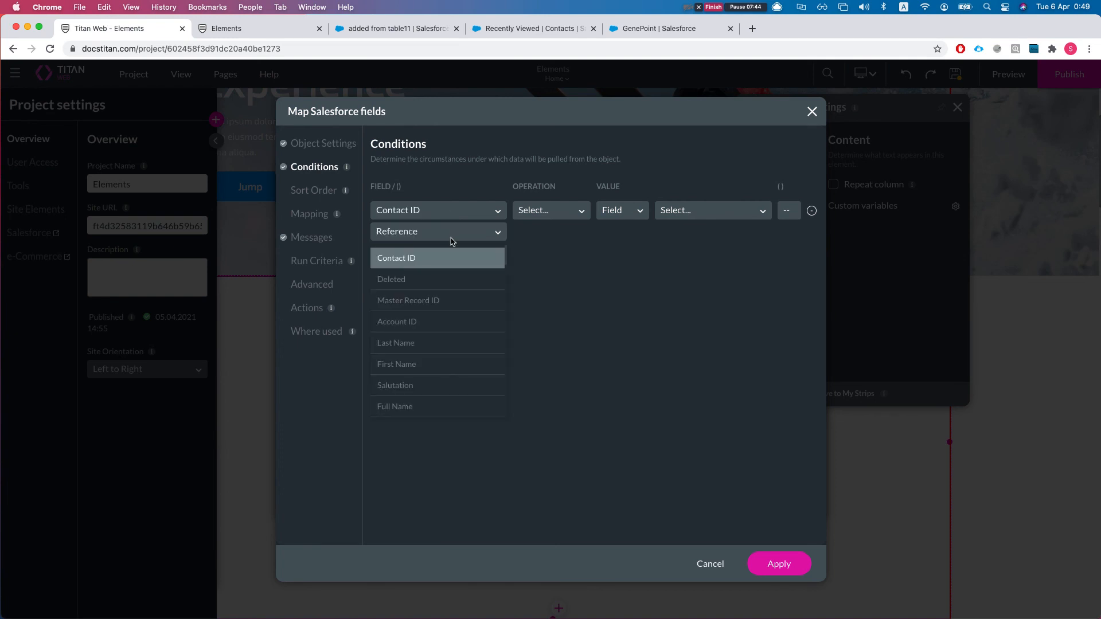
pyautogui.write('lead')
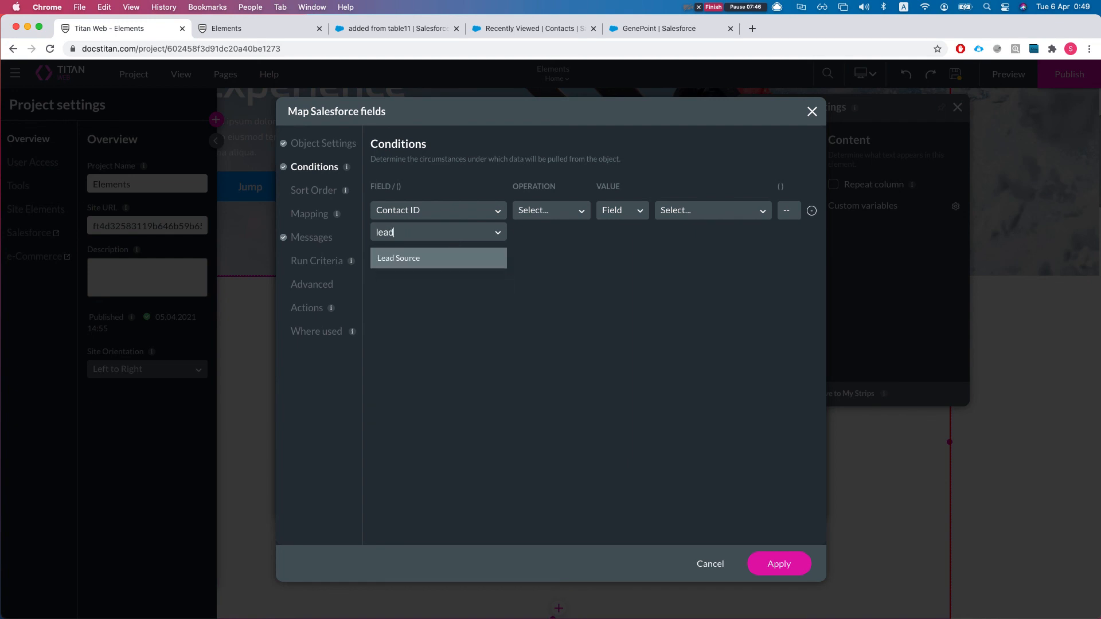
pyautogui.press('Return')
# Set the Lead Source condition to Equals the page field contact leadSources / Value
pyautogui.click(548, 210)
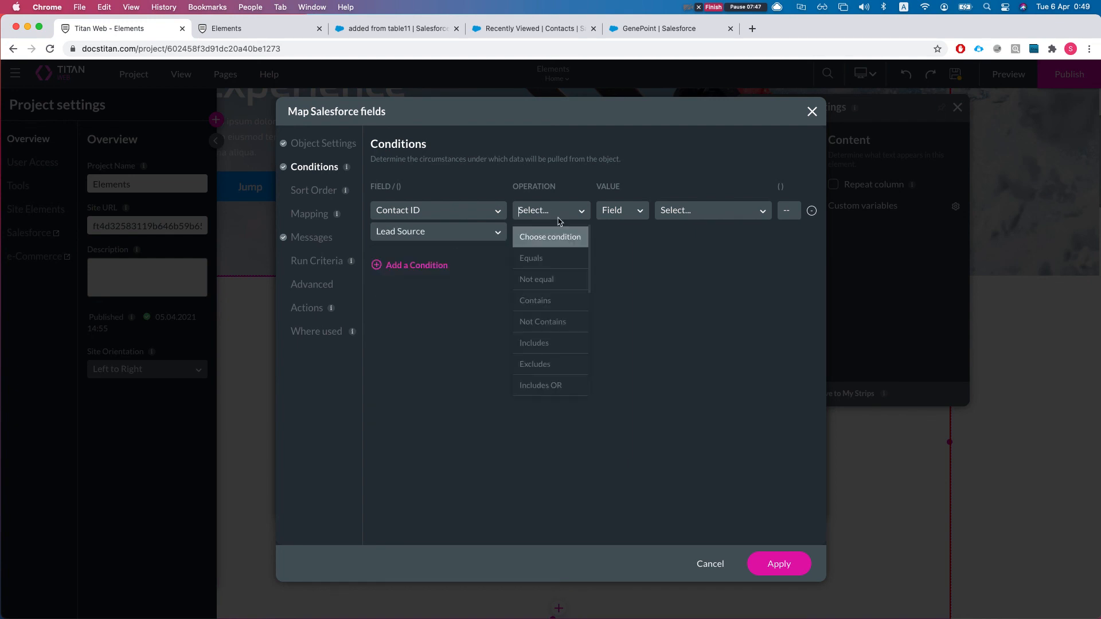
pyautogui.click(550, 256)
pyautogui.click(682, 212)
pyautogui.write('leasde')
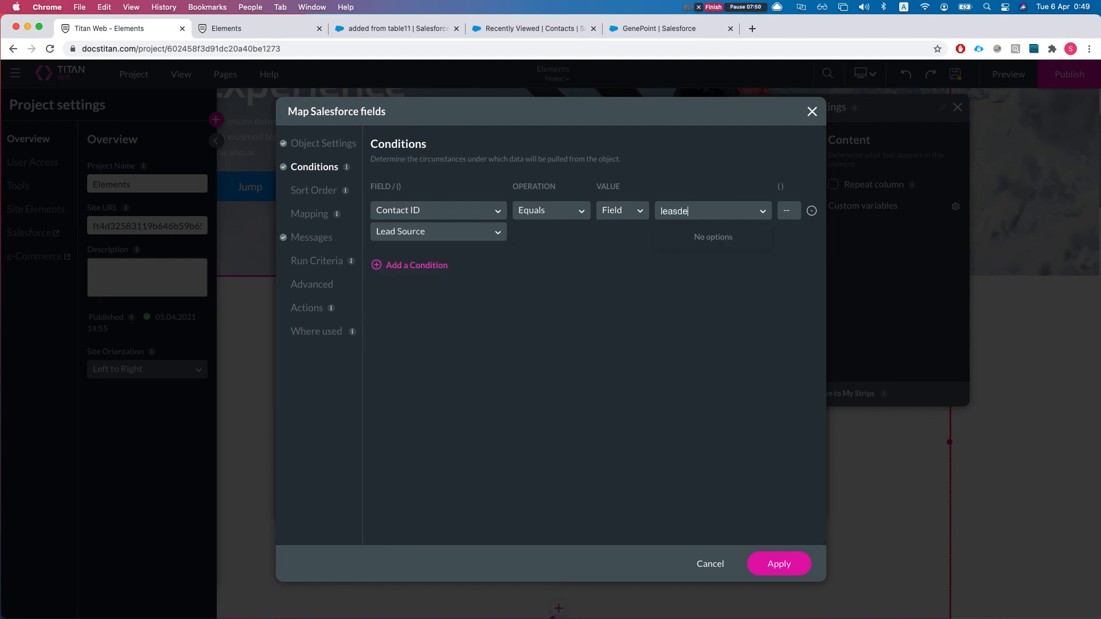
pyautogui.press('BackSpace')
pyautogui.press('BackSpace')
pyautogui.press('BackSpace')
pyautogui.write('d')
pyautogui.press('Down')
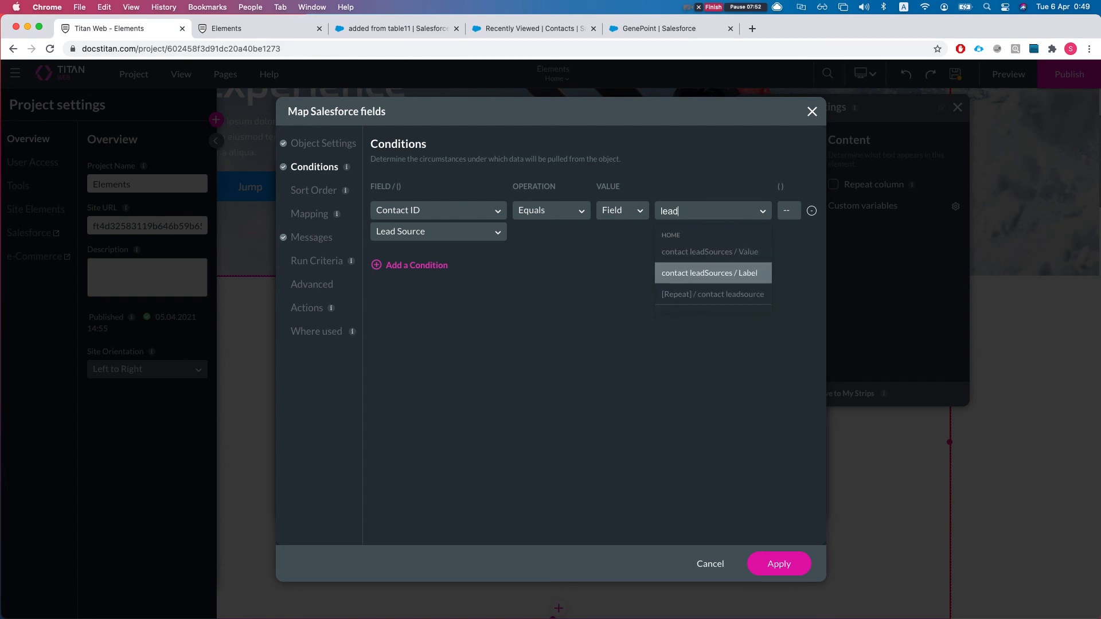
pyautogui.press('Up')
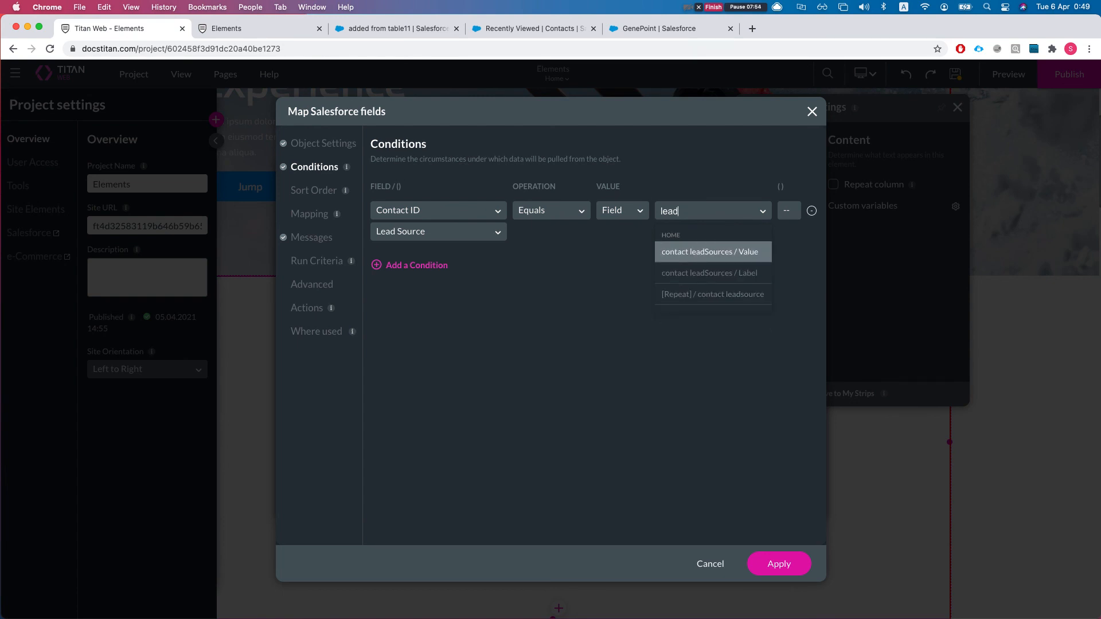
pyautogui.press('Return')
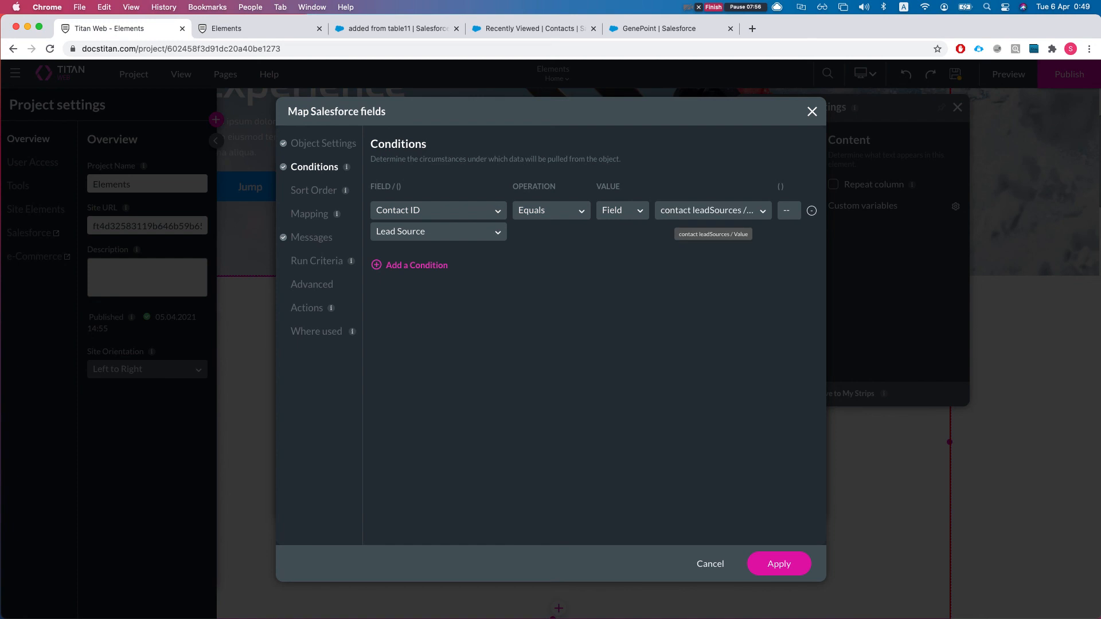
# Map the repeating Case Number element to the Case Number field in Salesforce
pyautogui.click(318, 216)
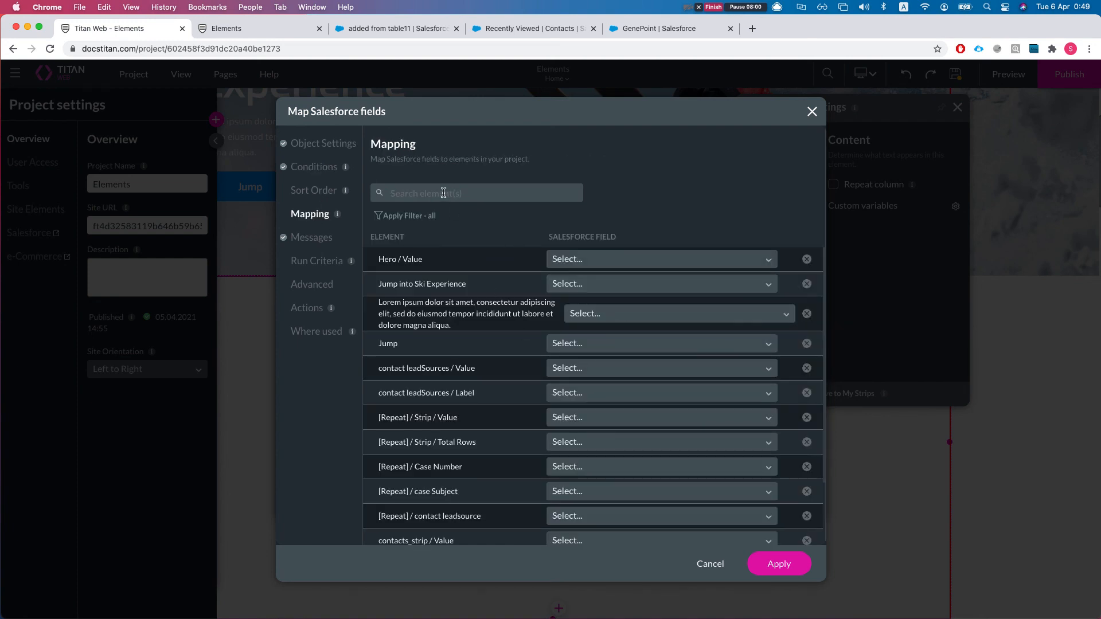
pyautogui.click(444, 198)
pyautogui.write('case')
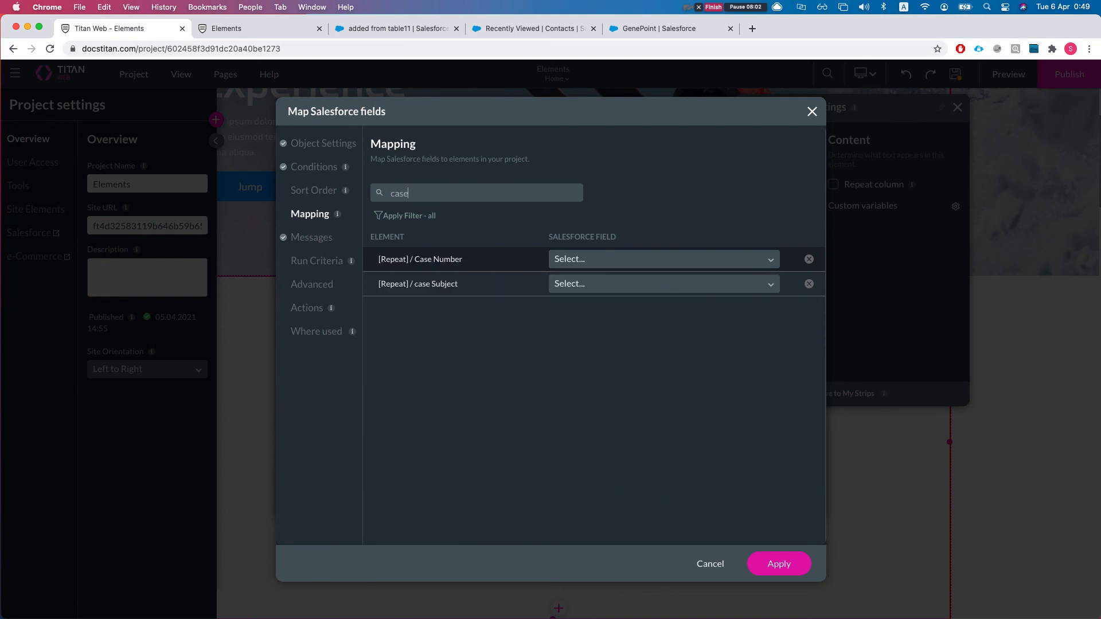
pyautogui.click(603, 254)
pyautogui.write('cas')
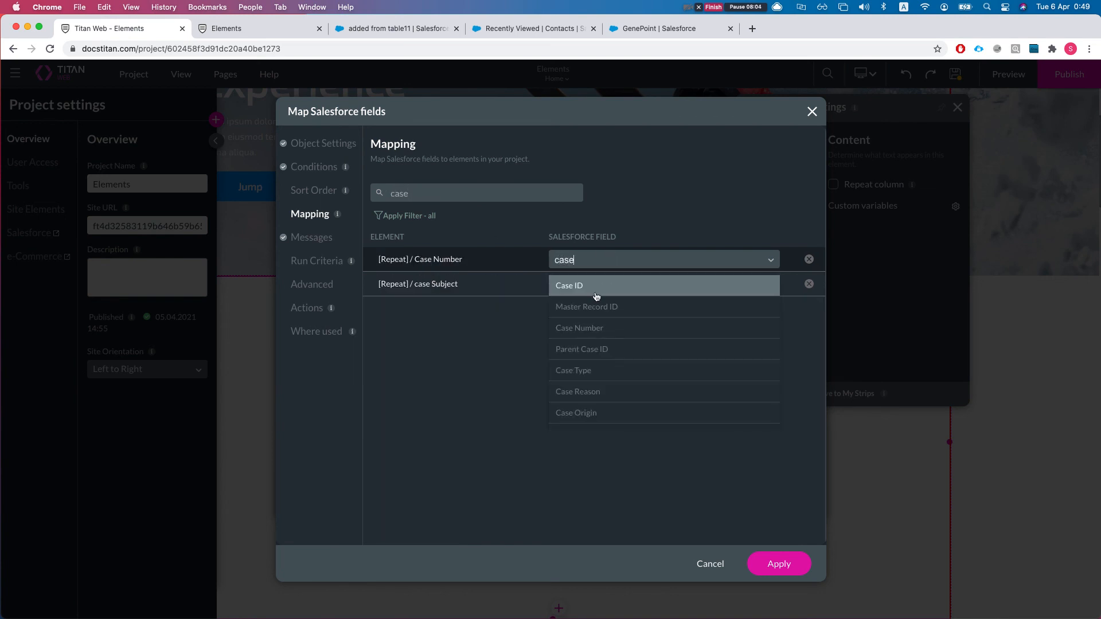
pyautogui.write('e')
pyautogui.click(599, 328)
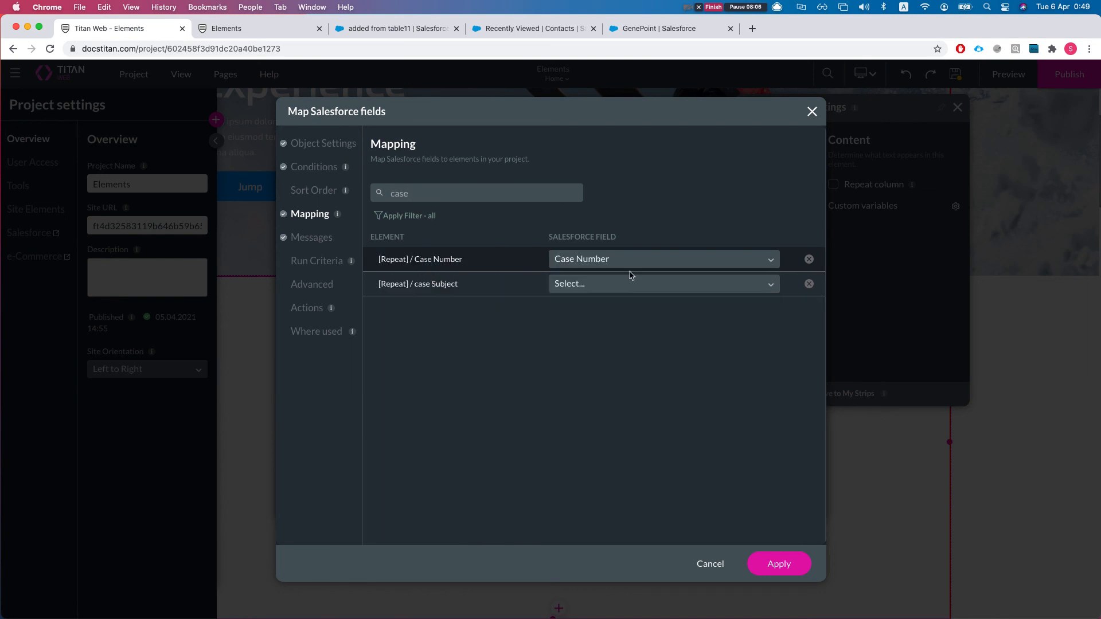
# Map the repeating case Subject element to the Subject field in Salesforce
pyautogui.click(616, 291)
pyautogui.write('case')
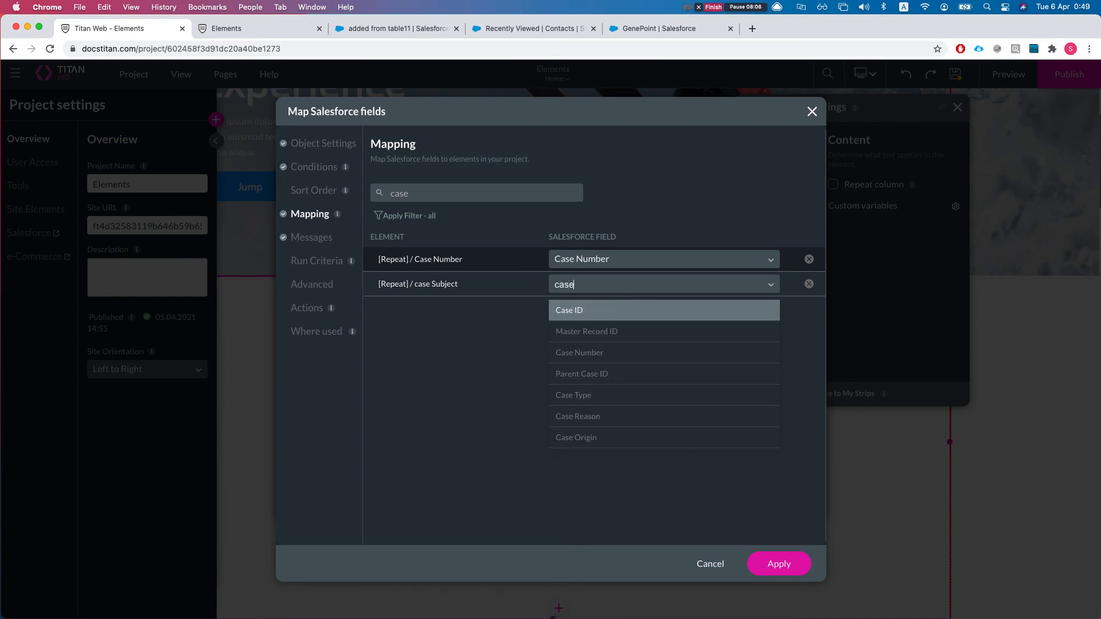
pyautogui.press('BackSpace')
pyautogui.press('BackSpace')
pyautogui.press('BackSpace')
pyautogui.press('BackSpace')
pyautogui.write('subject')
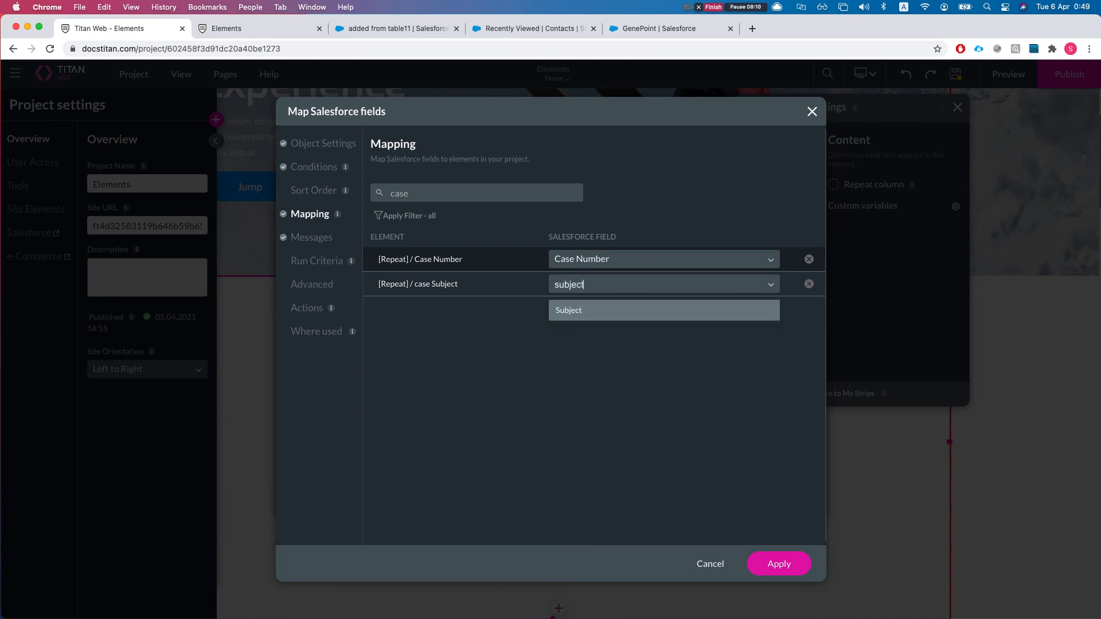
pyautogui.press('Return')
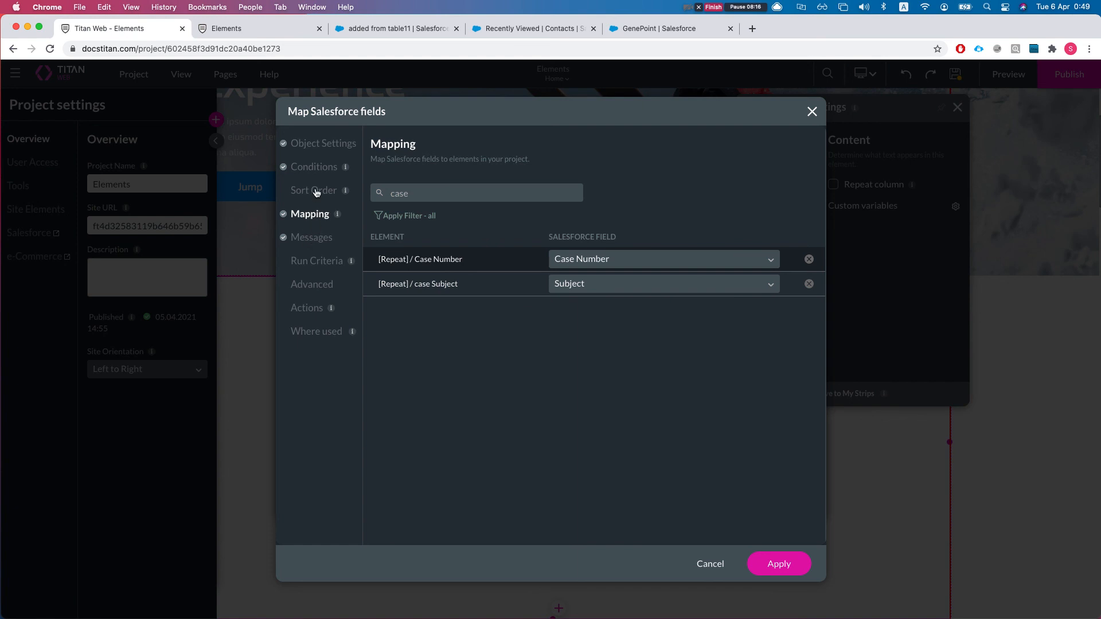
# Find the repeating contact leadsource element in the mapping and map it to the Contact ID field
pyautogui.doubleClick(448, 196)
pyautogui.press('BackSpace')
pyautogui.write('leas')
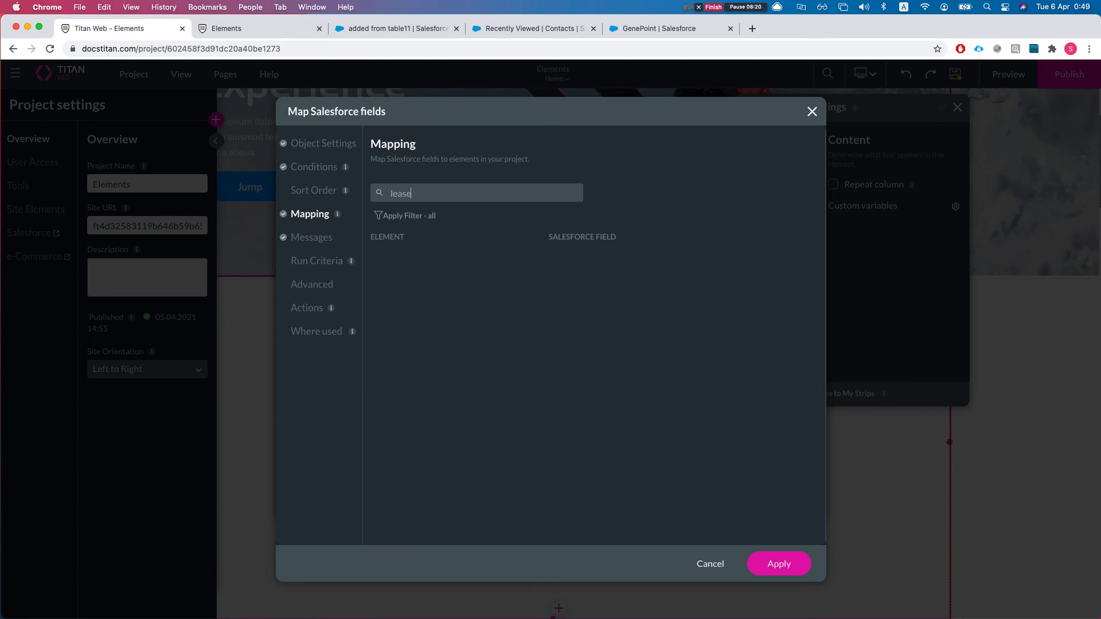
pyautogui.press('BackSpace')
pyautogui.write('d')
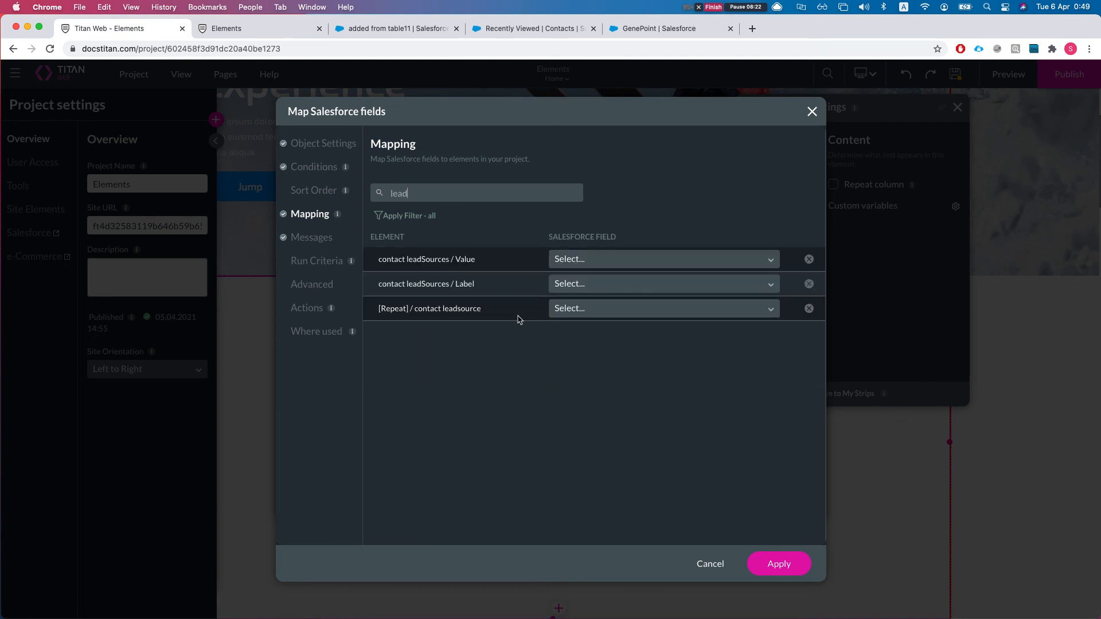
pyautogui.click(581, 309)
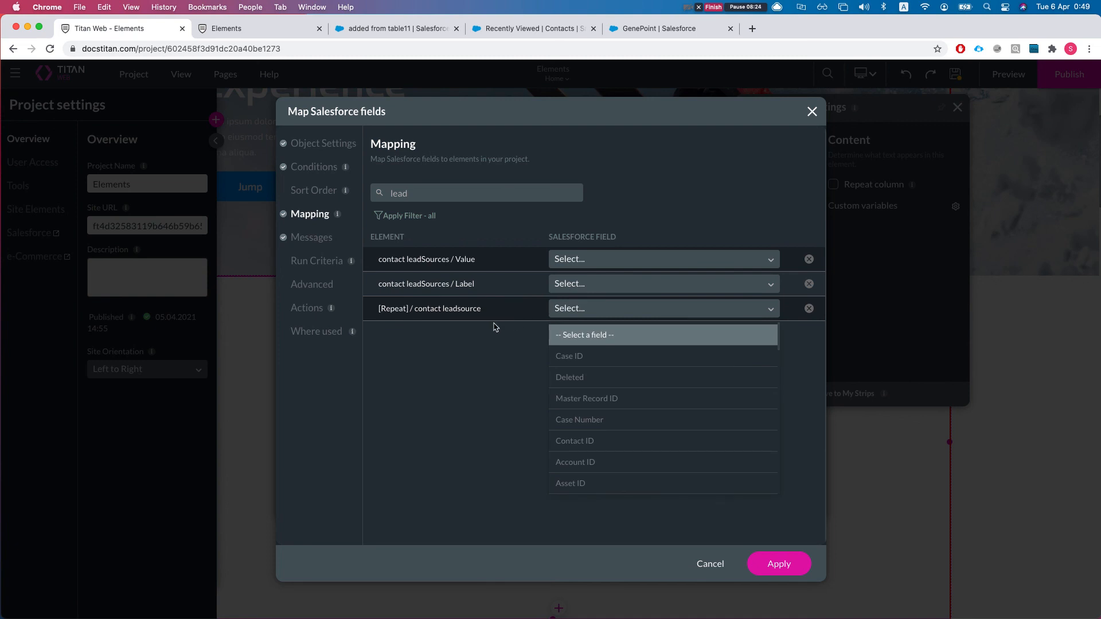
pyautogui.write('contact')
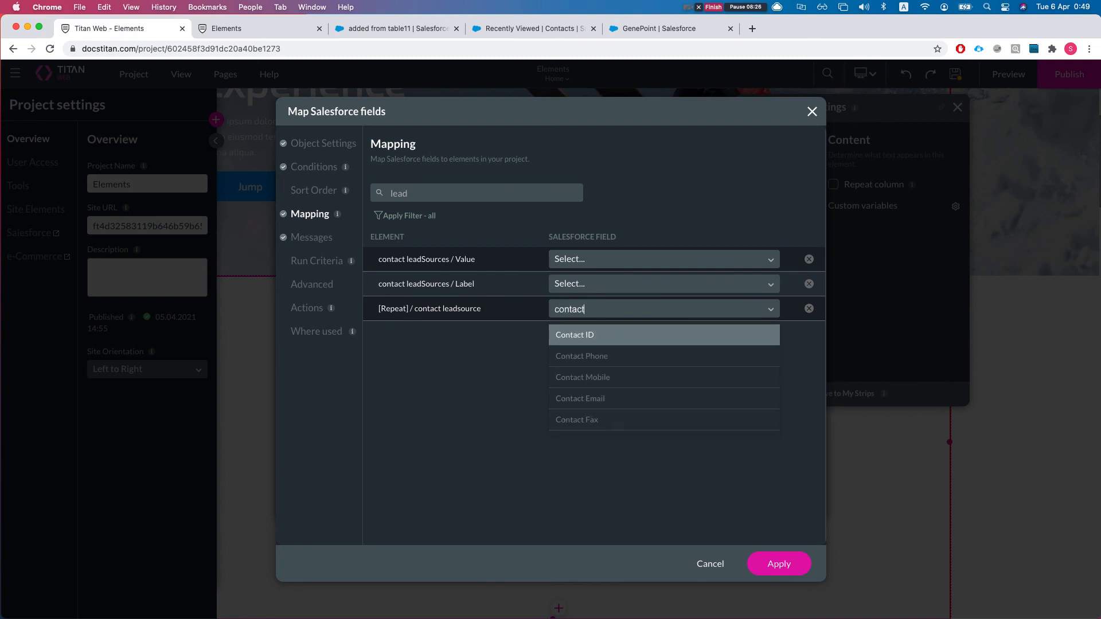
pyautogui.press('Return')
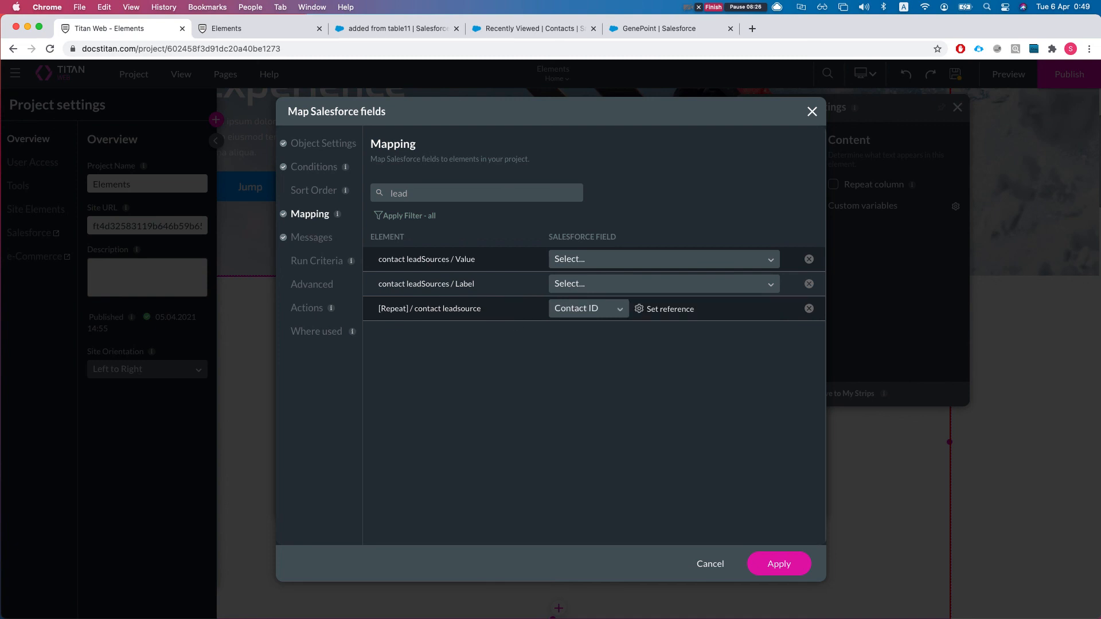
# Configure the contact leadsource mapping's reference to pull Lead Source from the Contact object
pyautogui.click(649, 310)
pyautogui.click(574, 313)
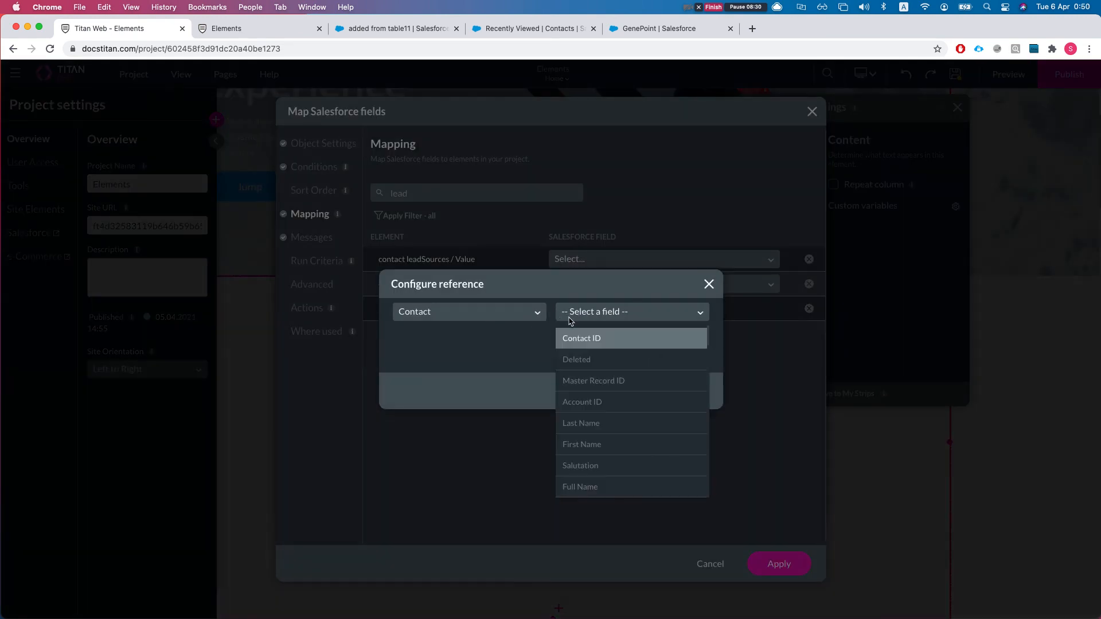
pyautogui.write('lead')
pyautogui.press('Return')
pyautogui.click(675, 395)
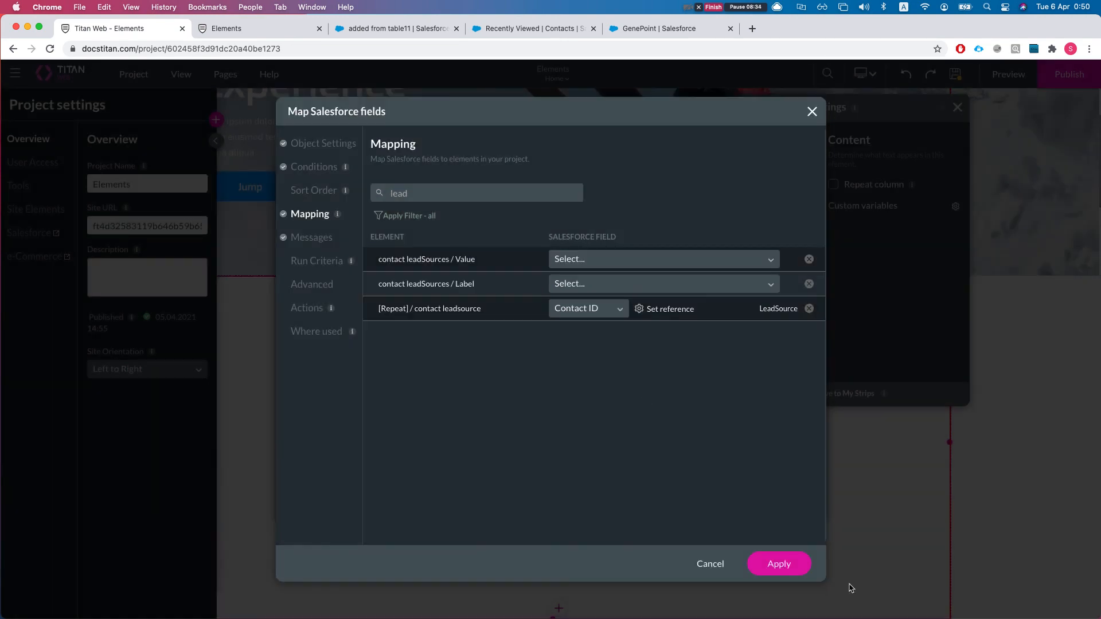
# Apply the Case integration, close the Salesforce integration settings and save the project
pyautogui.click(793, 569)
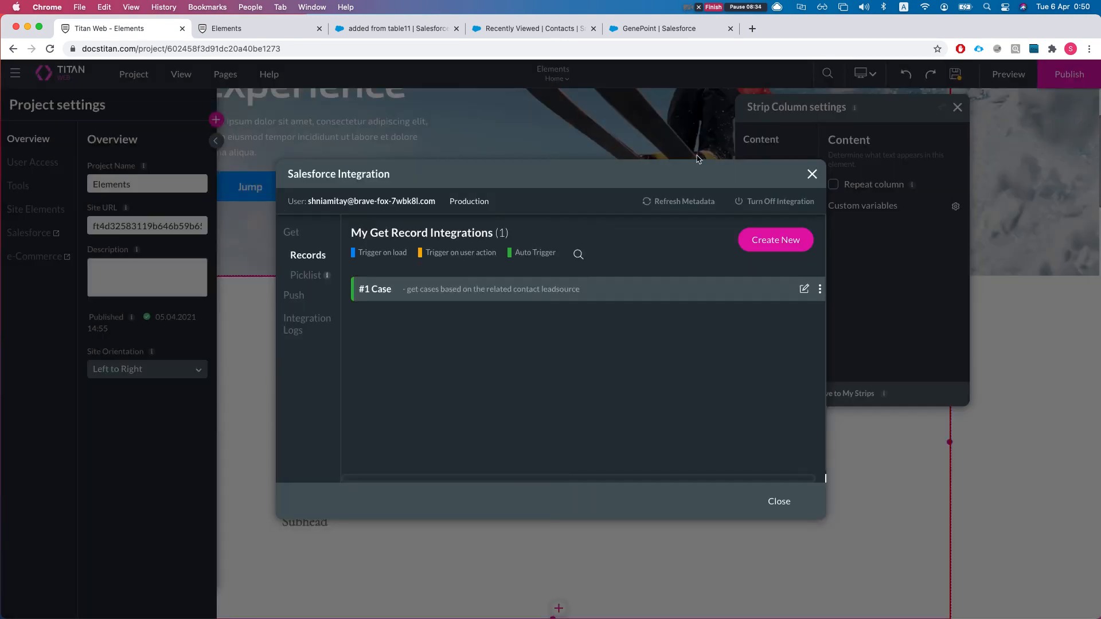
pyautogui.click(777, 503)
pyautogui.click(958, 77)
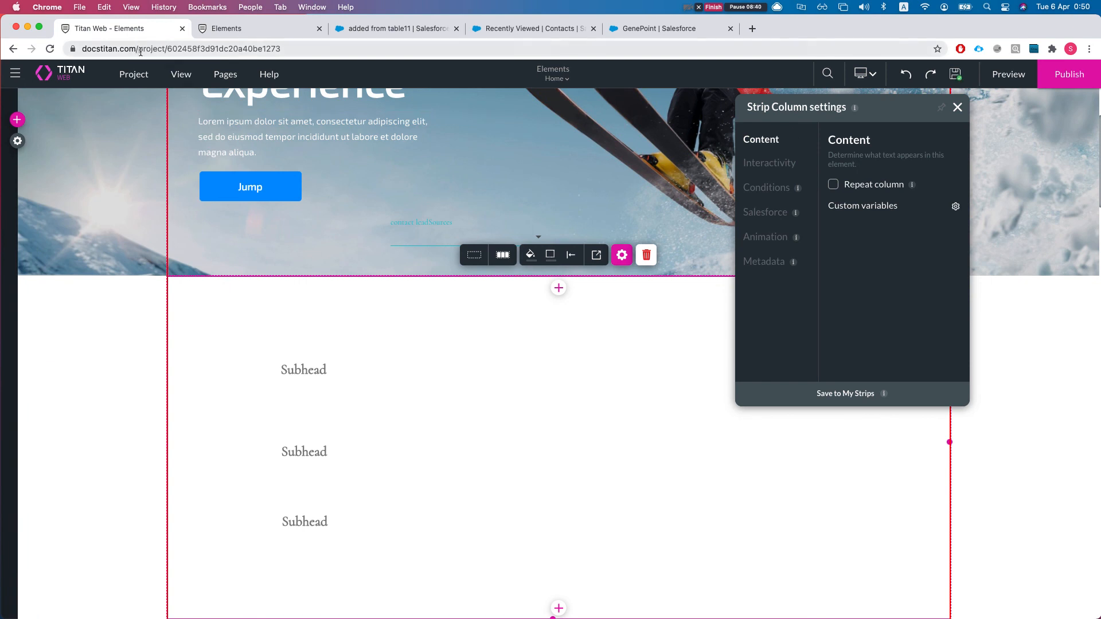
# In the Elements preview page, choose Web as the contact lead source and examine the case details listed in the strip
pyautogui.click(245, 32)
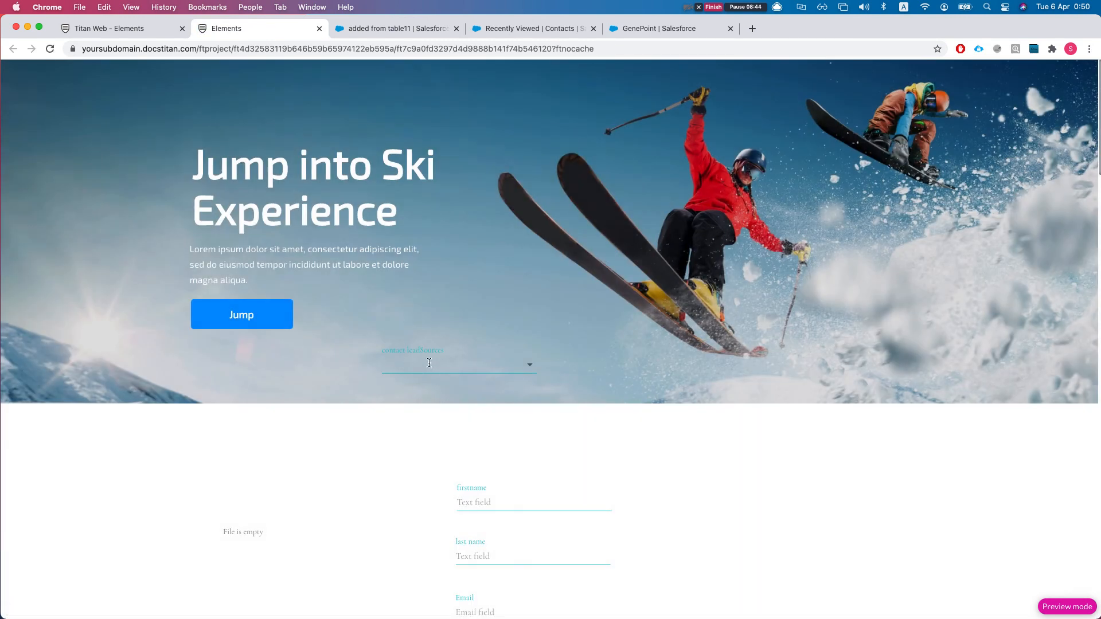
pyautogui.click(491, 362)
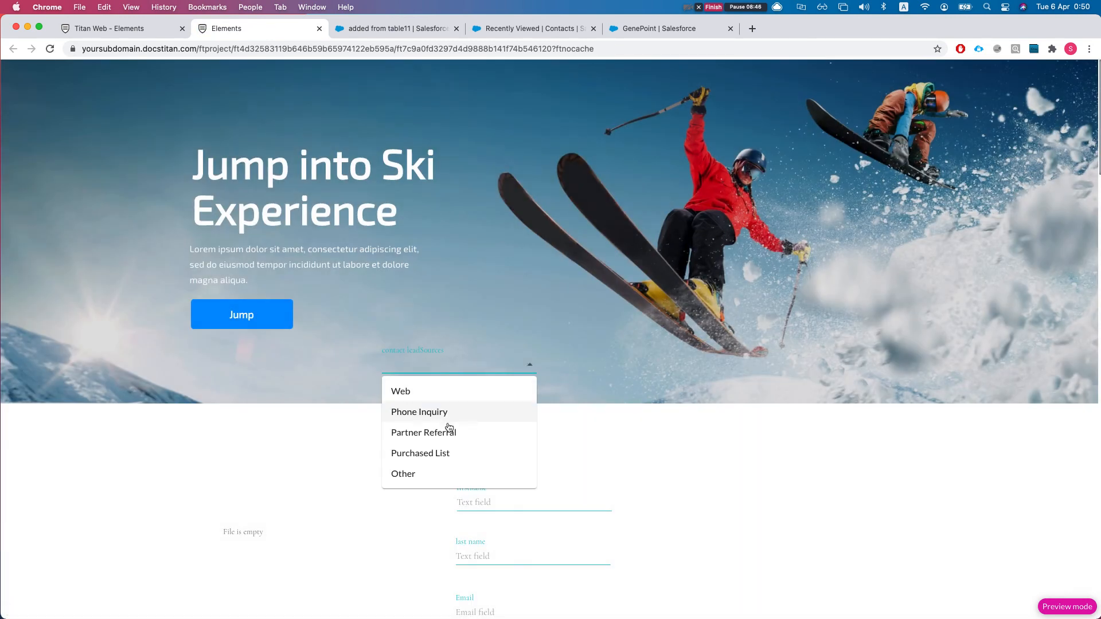
pyautogui.click(432, 395)
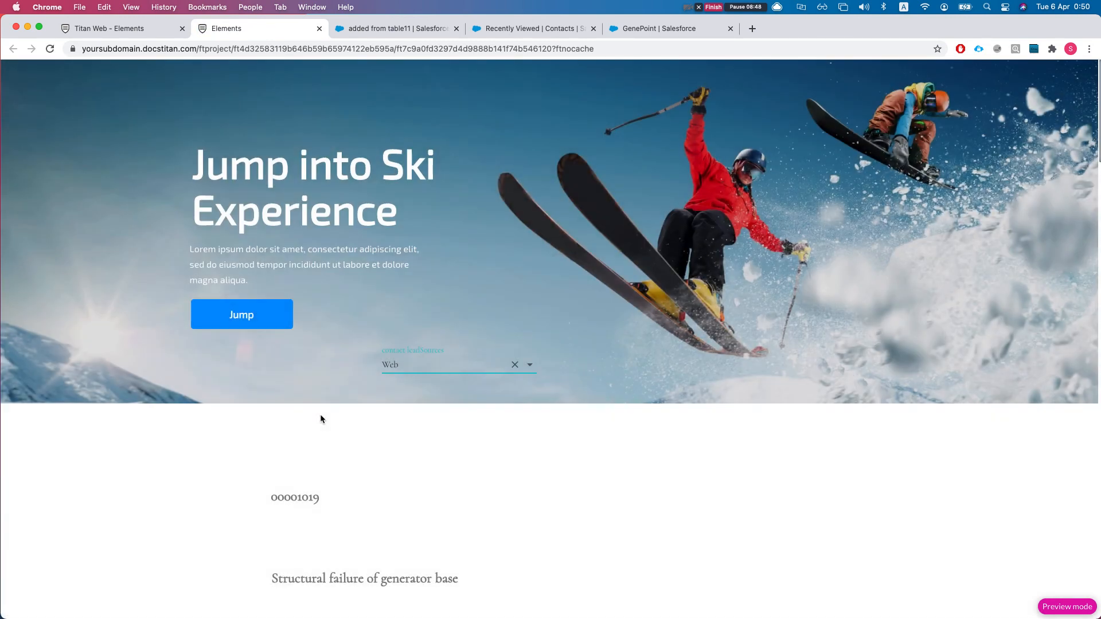
pyautogui.scroll(-3, 344, 447)
pyautogui.moveTo(249, 326); pyautogui.dragTo(359, 422)
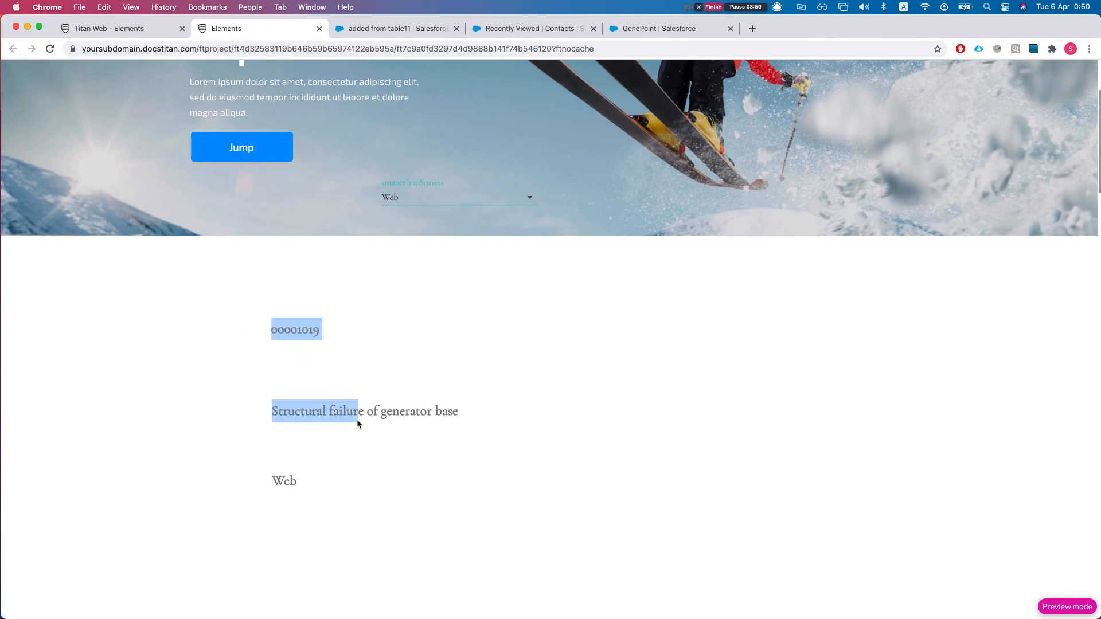
# Examine the case number, subject and lead source shown in the strip for the Web contact lead source
pyautogui.scroll(-4, 356, 425)
pyautogui.scroll(5, 357, 423)
pyautogui.click(309, 455)
pyautogui.moveTo(308, 456); pyautogui.dragTo(345, 451)
pyautogui.click(344, 451)
pyautogui.moveTo(243, 476); pyautogui.dragTo(454, 496)
pyautogui.click(294, 523)
pyautogui.moveTo(291, 551); pyautogui.dragTo(271, 551)
pyautogui.click(271, 552)
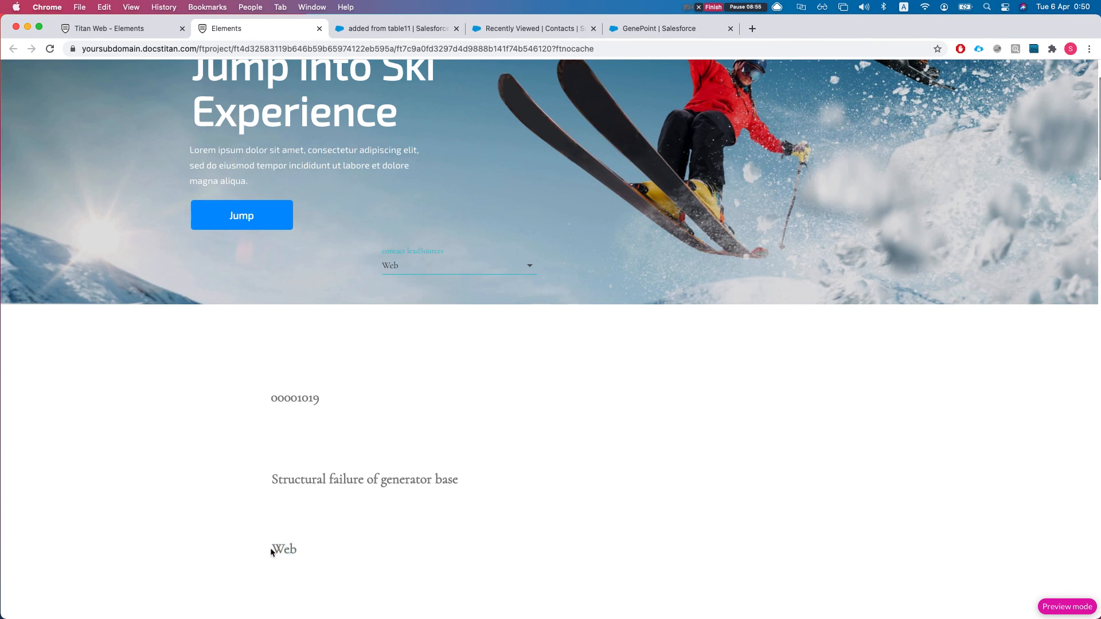
pyautogui.click(302, 550)
pyautogui.scroll(1, 415, 360)
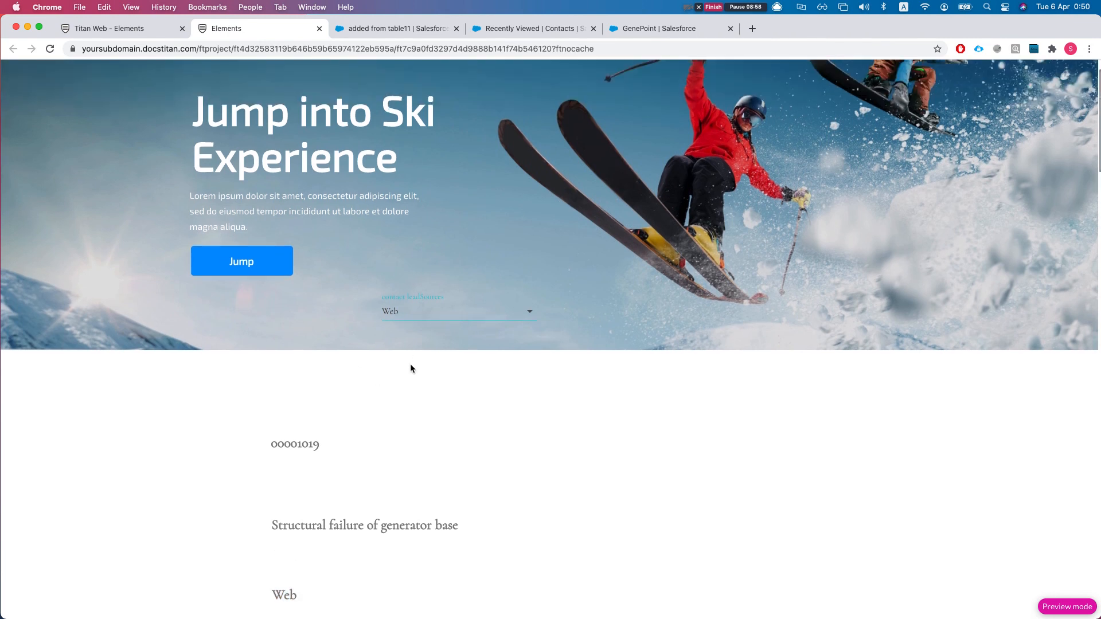
# Choose Purchased List as the contact lead source and check the strip for matching cases
pyautogui.click(430, 321)
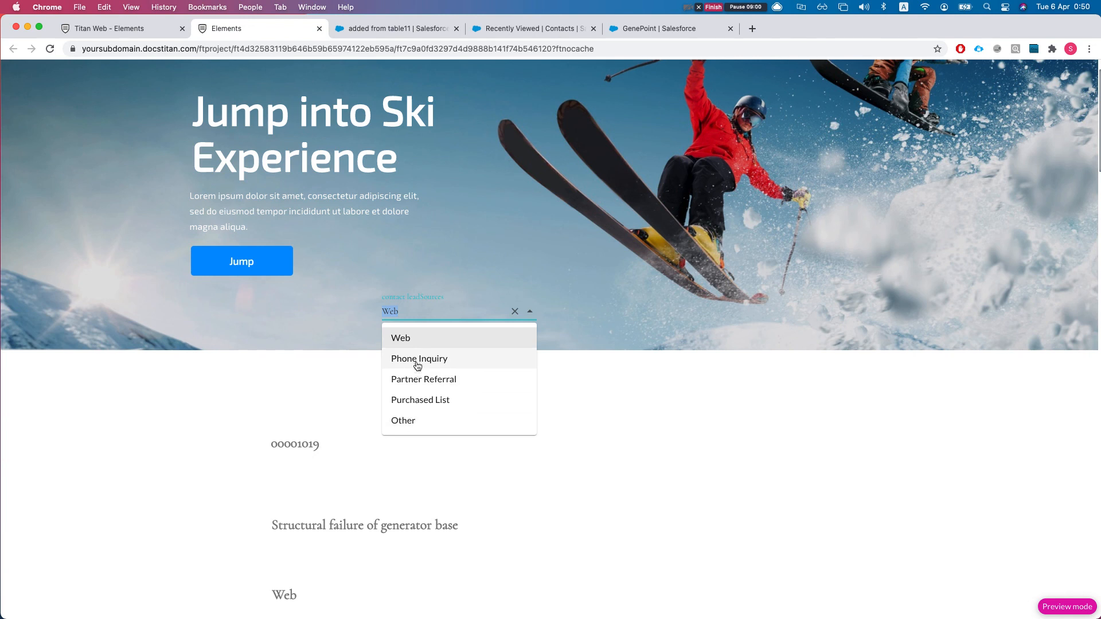
pyautogui.click(417, 406)
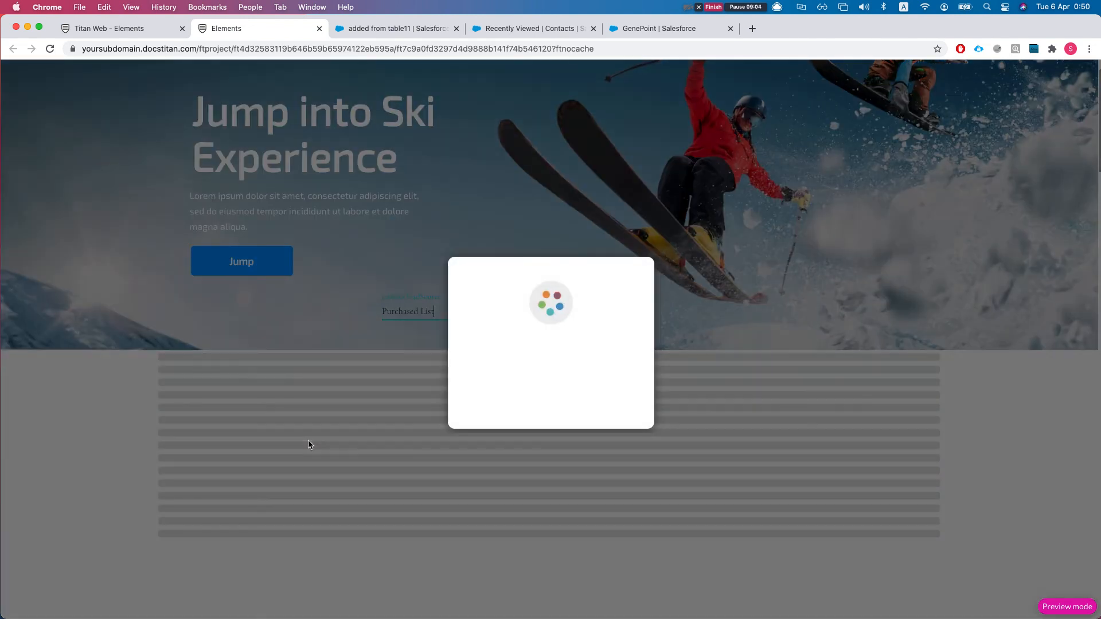
pyautogui.scroll(-3, 371, 440)
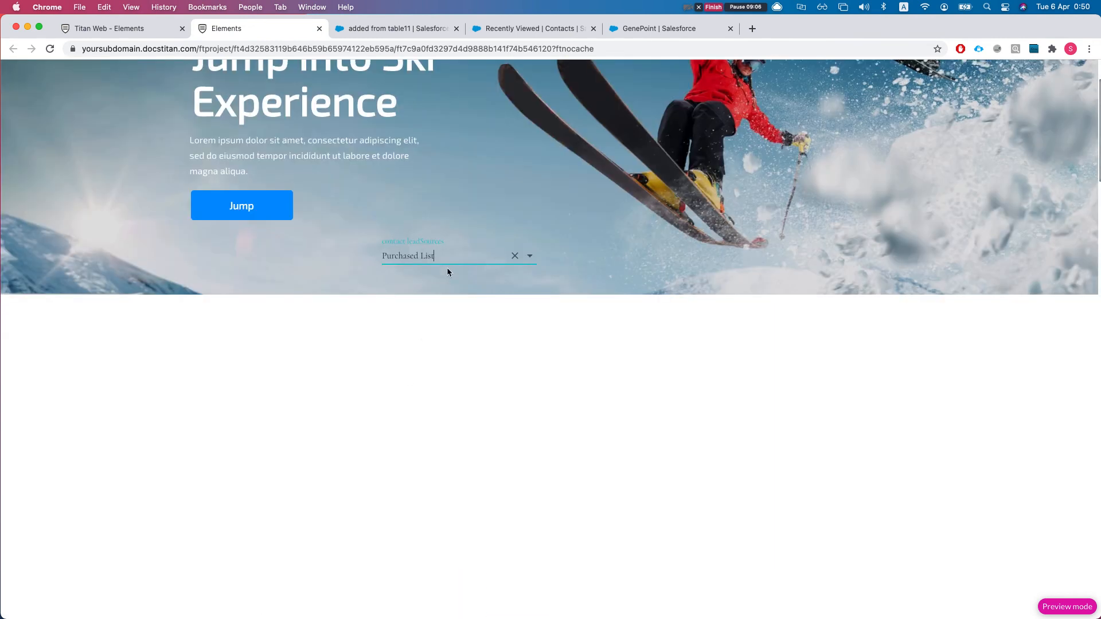
# Test the case filter with the contact lead source set to Phone Inquiry and to Partner Referral
pyautogui.click(445, 259)
pyautogui.click(421, 304)
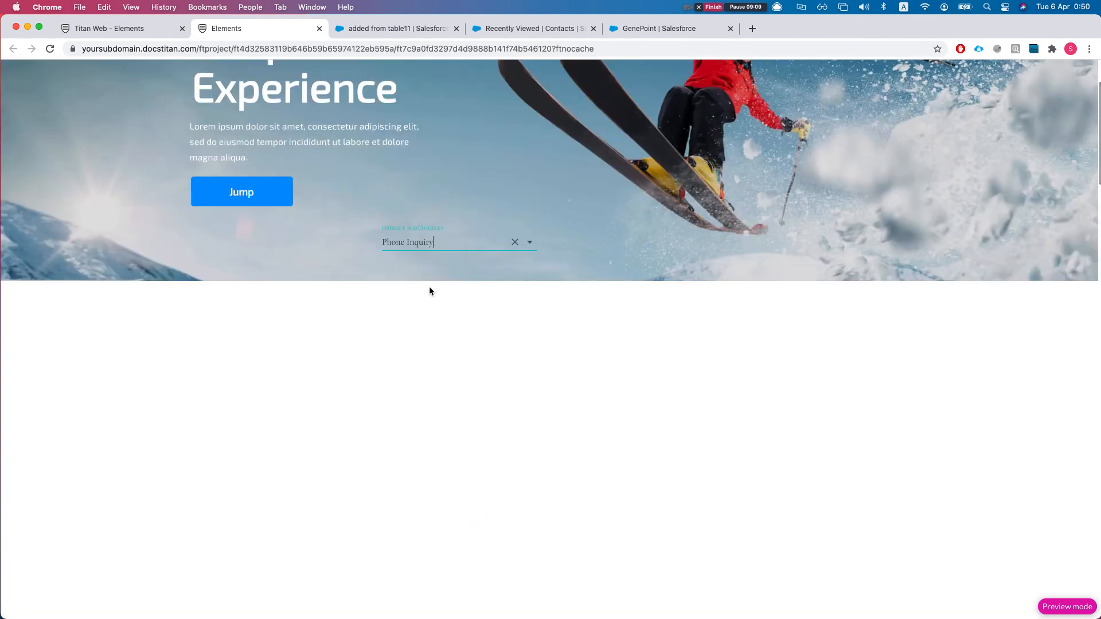
pyautogui.click(444, 237)
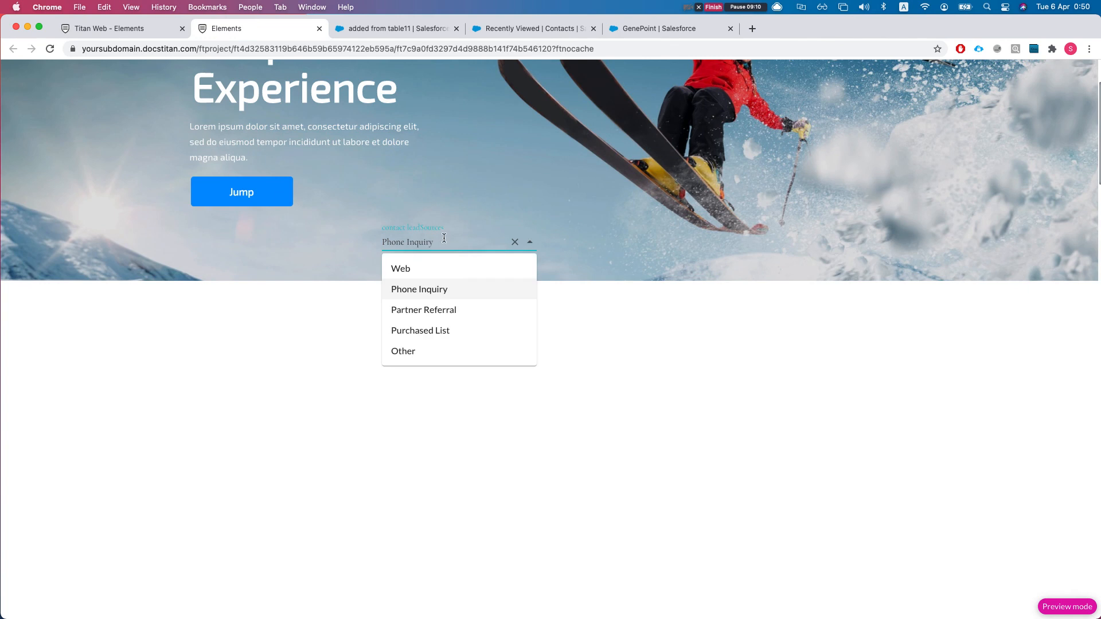
pyautogui.click(427, 311)
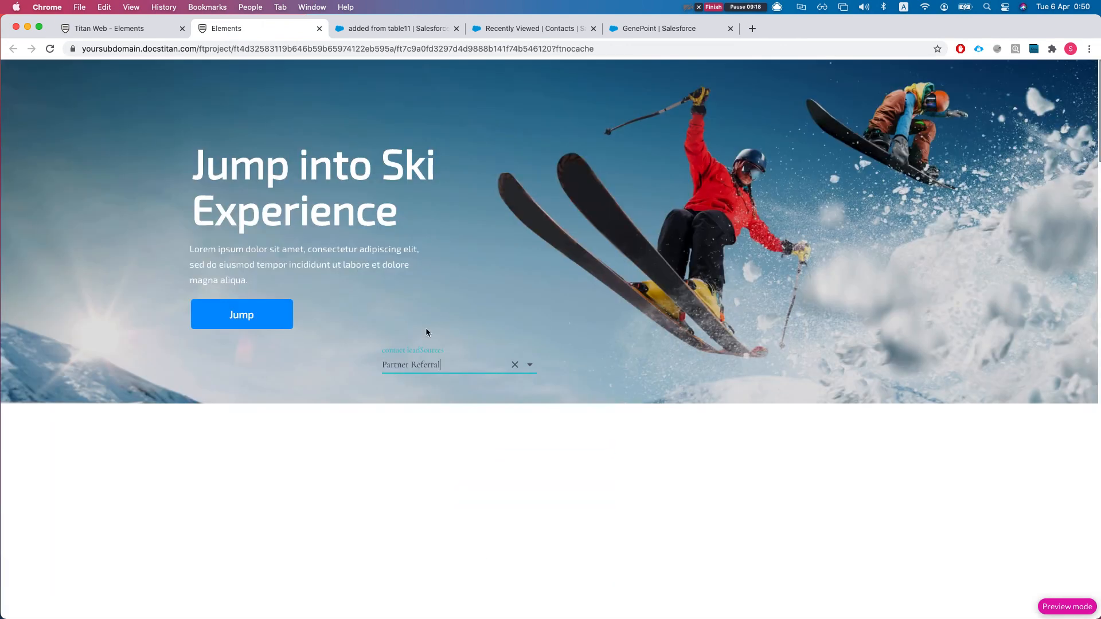
# Test the case filter with the contact lead source set to Purchased List and to Other
pyautogui.click(451, 369)
pyautogui.click(418, 453)
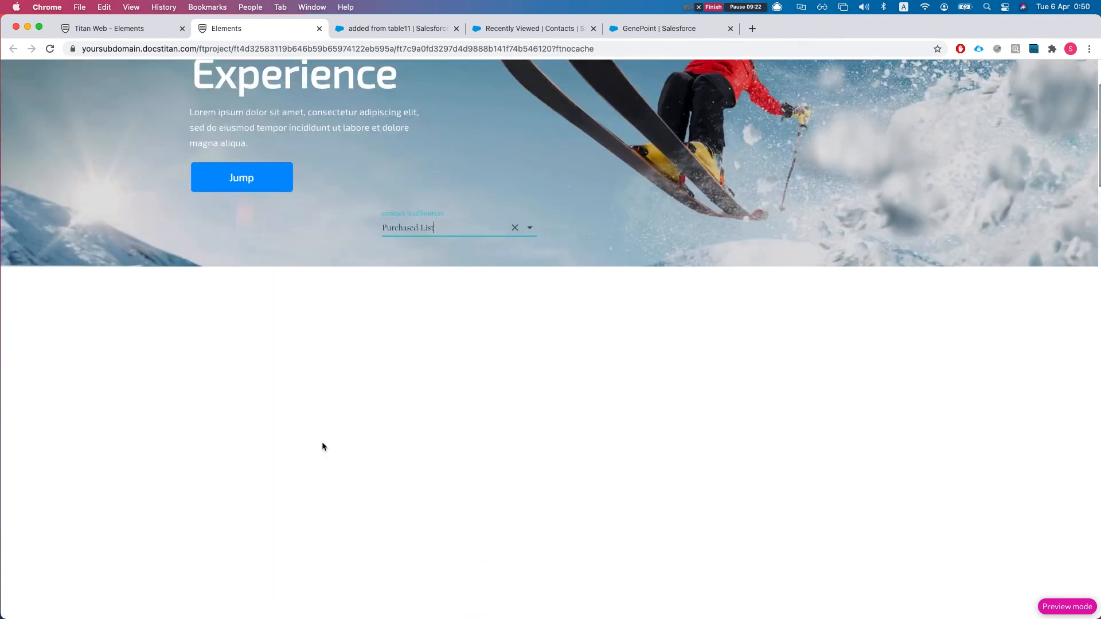
pyautogui.click(417, 236)
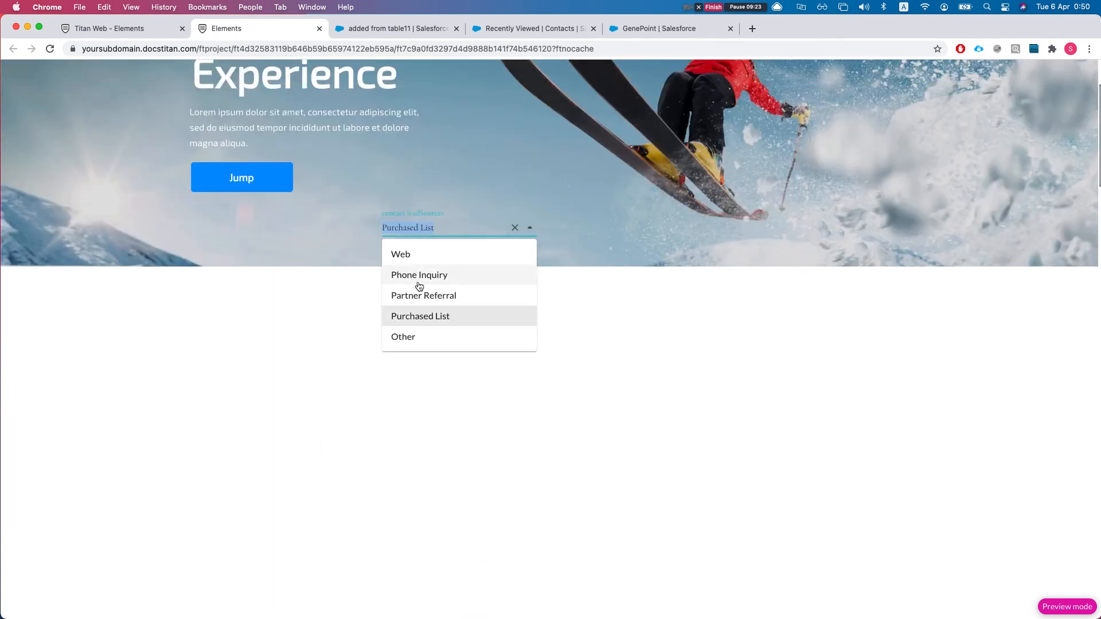
pyautogui.click(407, 337)
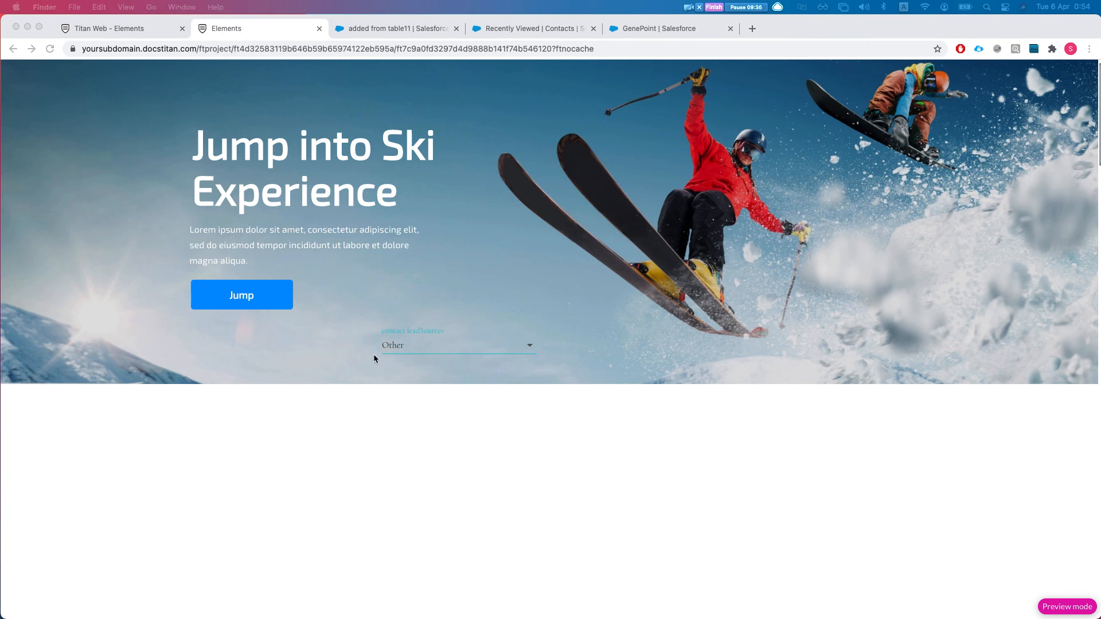
# Choose Web as the contact lead source and look through the cases listed in the strip
pyautogui.click(455, 338)
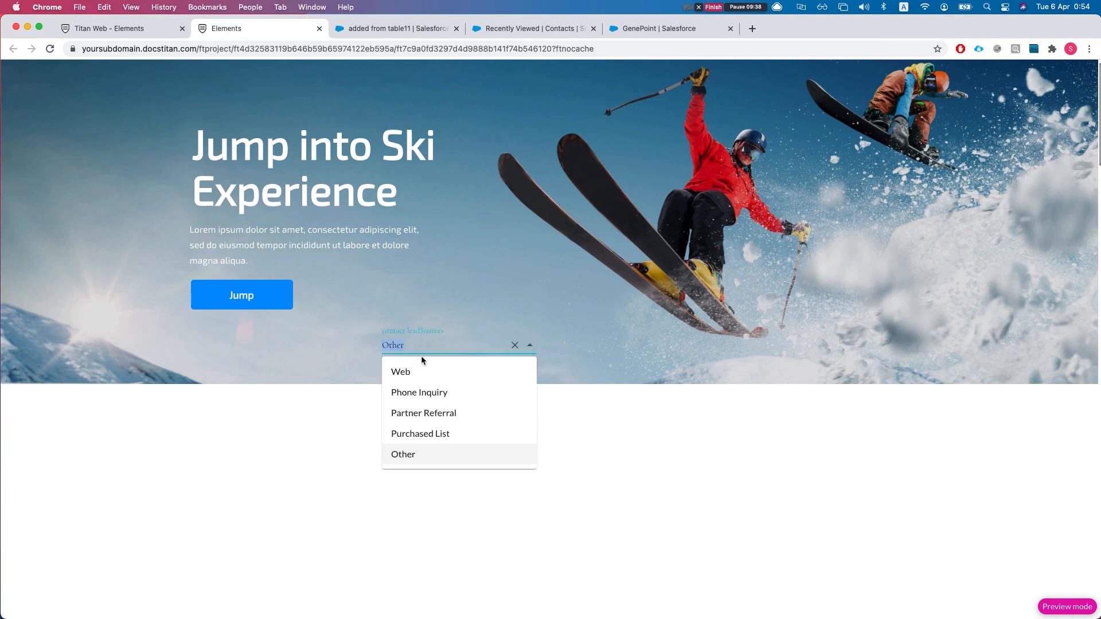
pyautogui.click(422, 372)
pyautogui.scroll(-4, 345, 483)
pyautogui.scroll(1, 373, 436)
pyautogui.scroll(-5, 372, 442)
pyautogui.scroll(7, 414, 338)
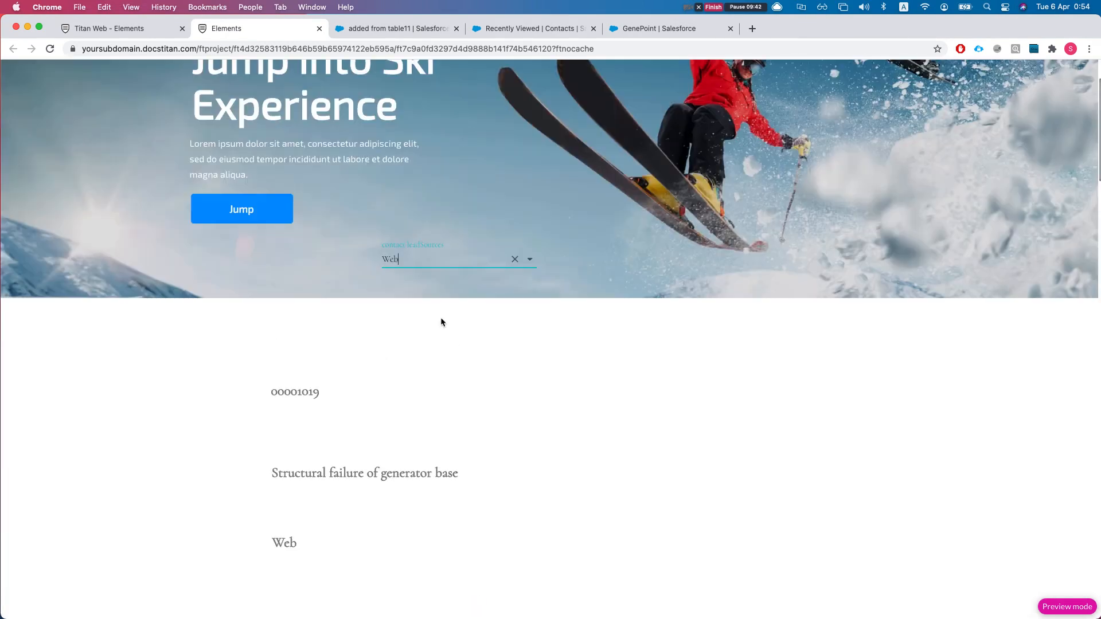
# Switch the contact lead source to Partner Referral and examine the listed case's number, subject and lead source
pyautogui.click(428, 261)
pyautogui.click(433, 327)
pyautogui.scroll(-4, 384, 384)
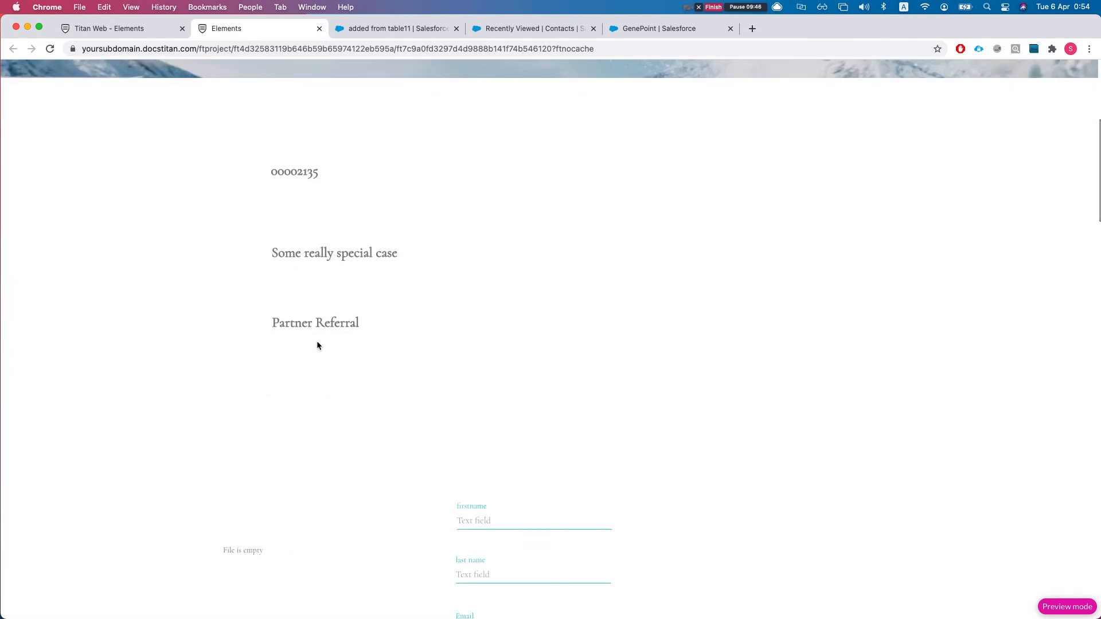
pyautogui.scroll(3, 334, 367)
pyautogui.moveTo(280, 296); pyautogui.dragTo(398, 484)
pyautogui.click(404, 483)
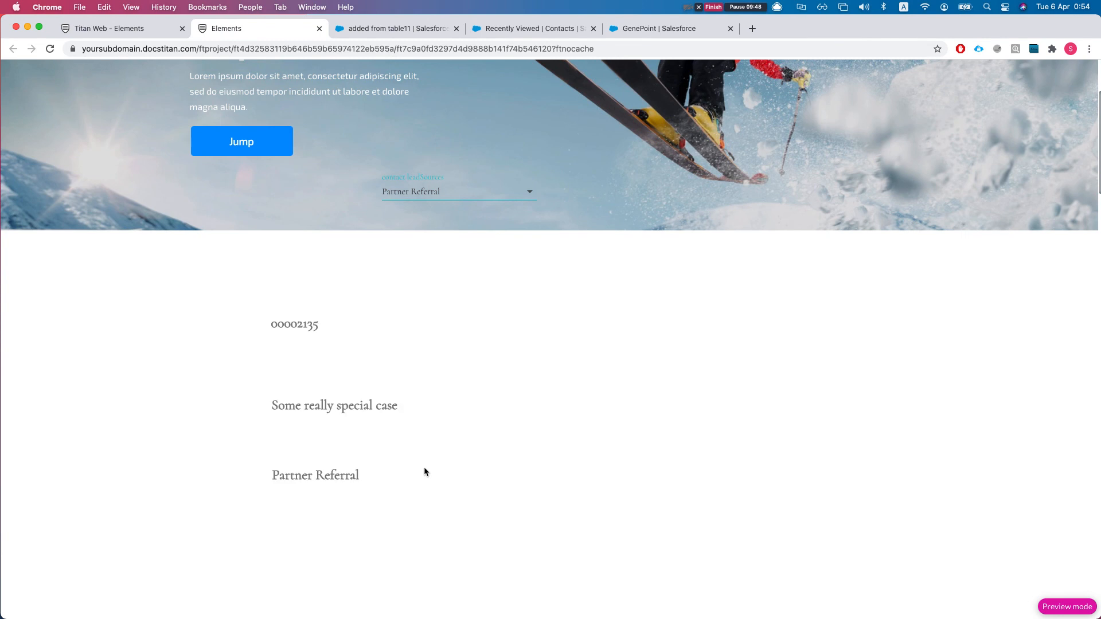
pyautogui.scroll(1, 344, 482)
pyautogui.moveTo(273, 341); pyautogui.dragTo(371, 436)
# Set the contact lead source to Other and examine the case number and subject in the strip
pyautogui.scroll(3, 427, 406)
pyautogui.scroll(-1, 464, 412)
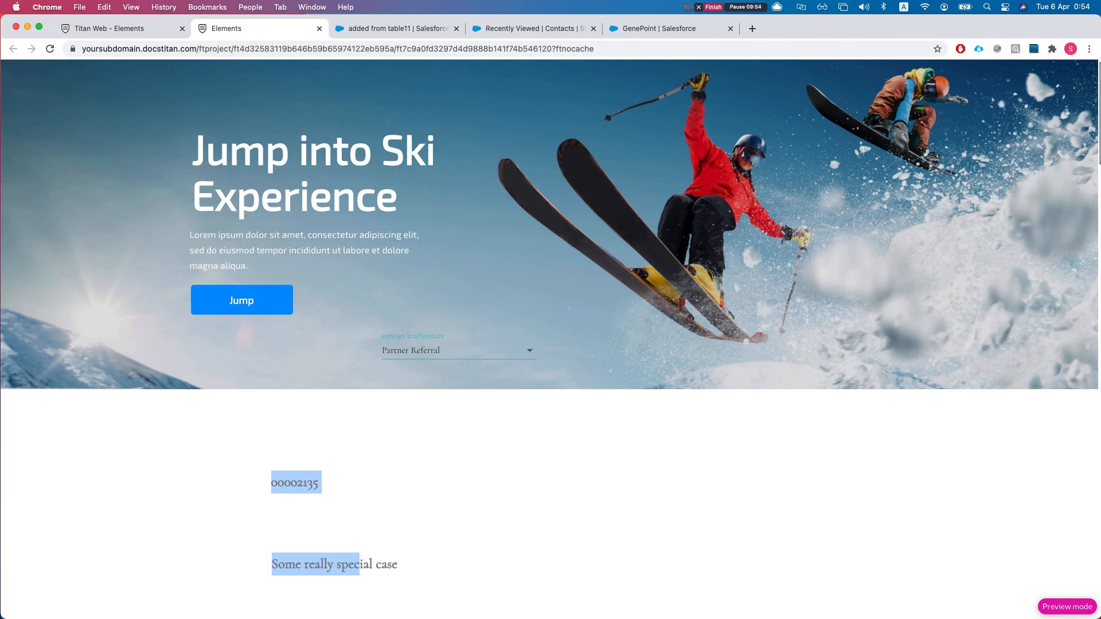
pyautogui.click(425, 350)
pyautogui.click(426, 461)
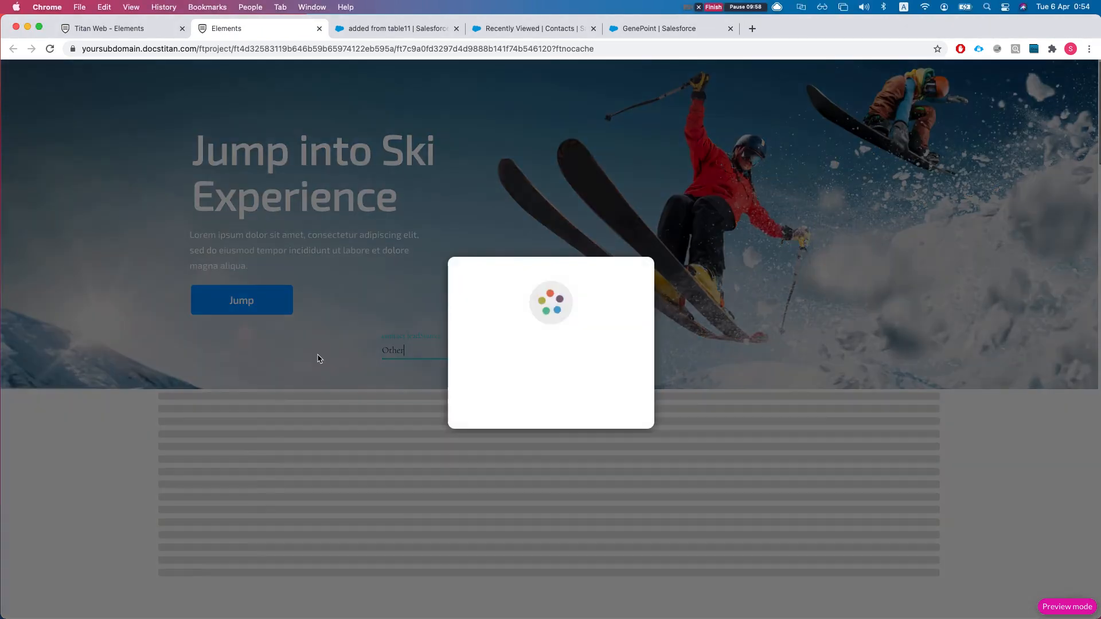
pyautogui.scroll(-4, 366, 464)
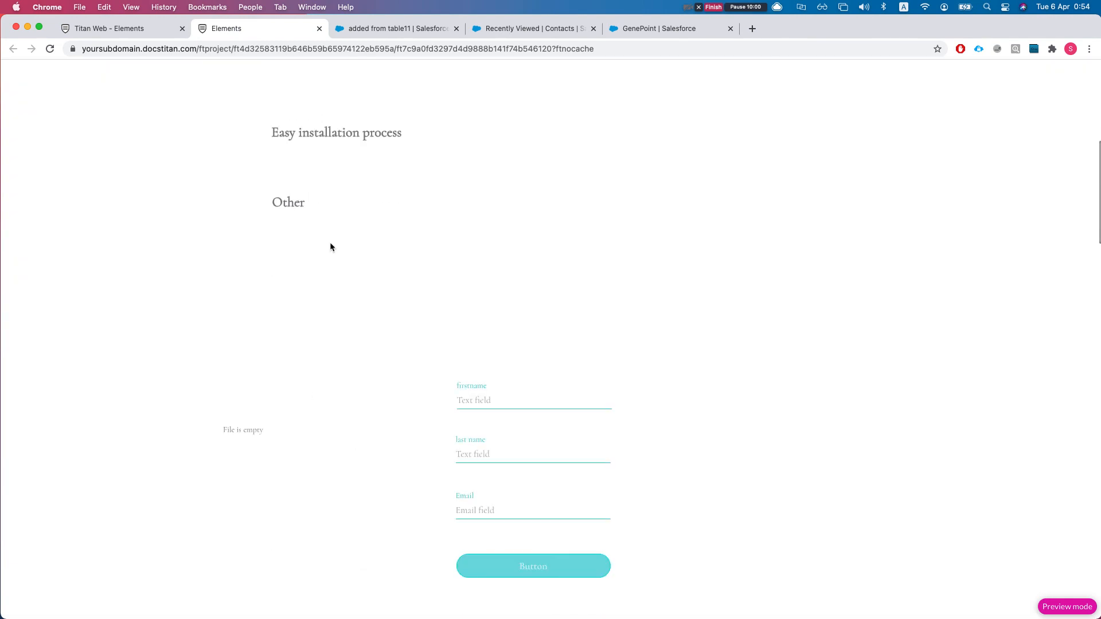
pyautogui.moveTo(274, 252); pyautogui.dragTo(390, 372)
pyautogui.scroll(1, 442, 327)
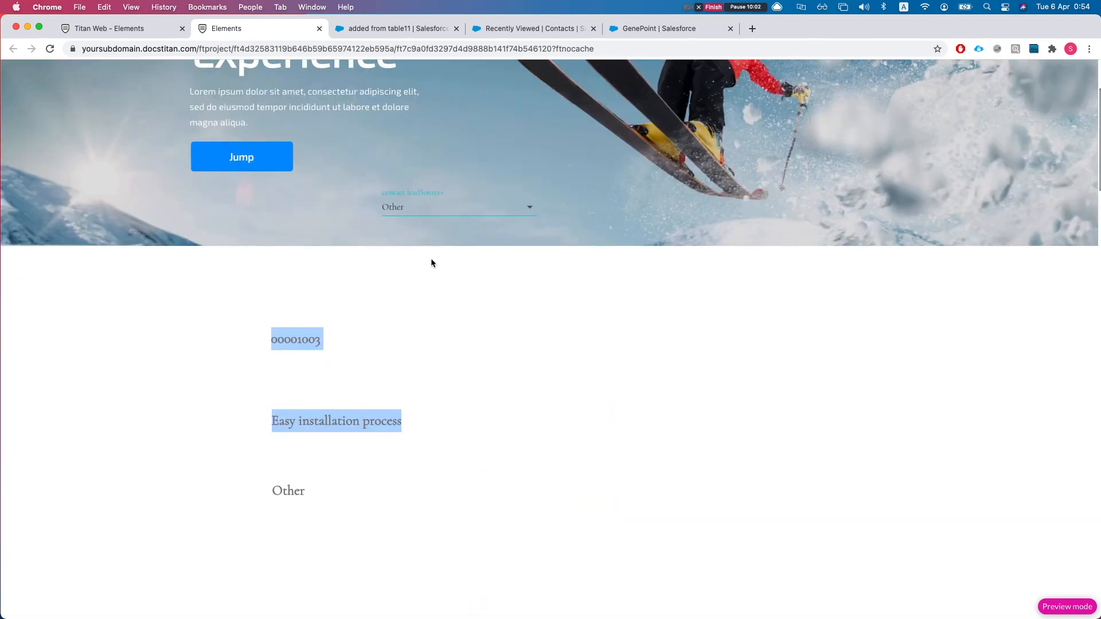
# Choose Phone Inquiry as the contact lead source and look through the cases in the strip
pyautogui.click(429, 203)
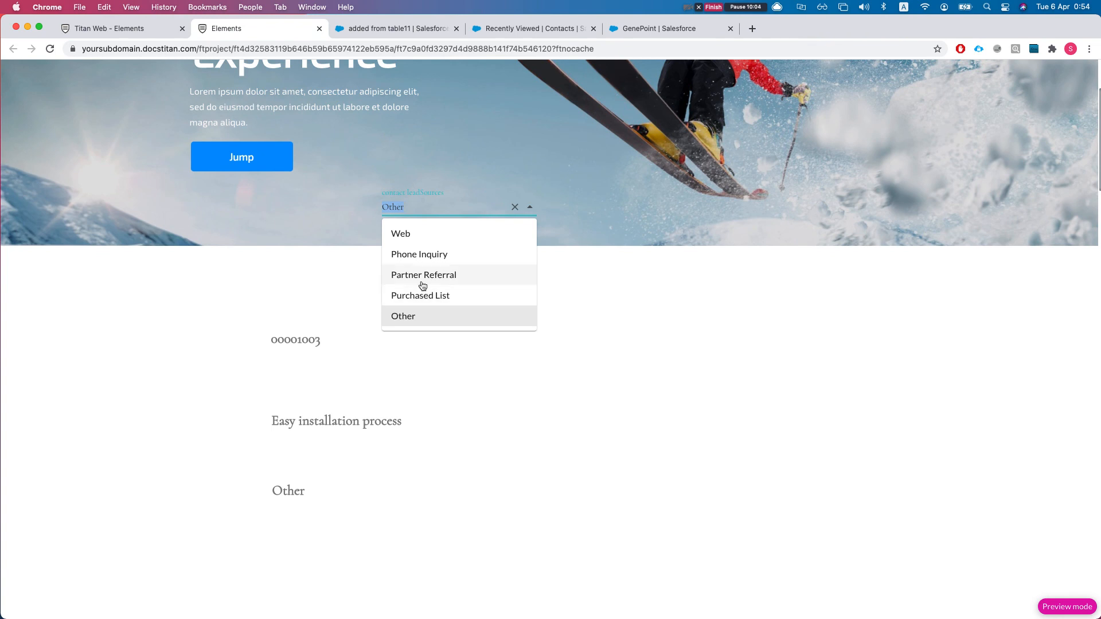
pyautogui.click(426, 256)
pyautogui.scroll(-5, 371, 344)
pyautogui.scroll(5, 373, 355)
# Switch the contact lead source to Partner Referral and check the cases in the strip
pyautogui.click(429, 265)
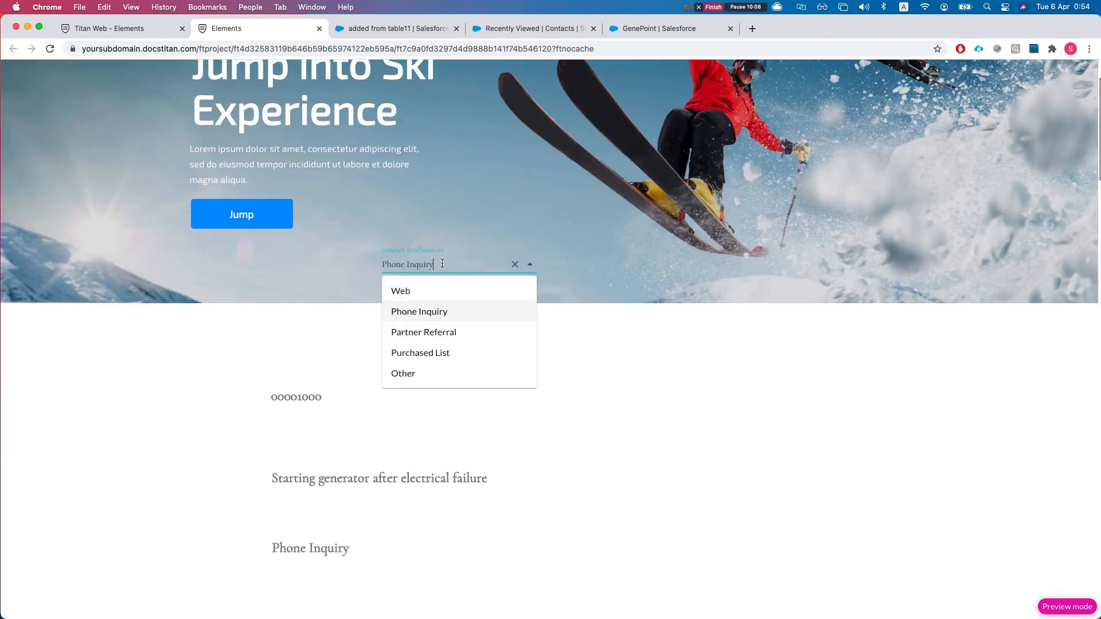
pyautogui.click(417, 331)
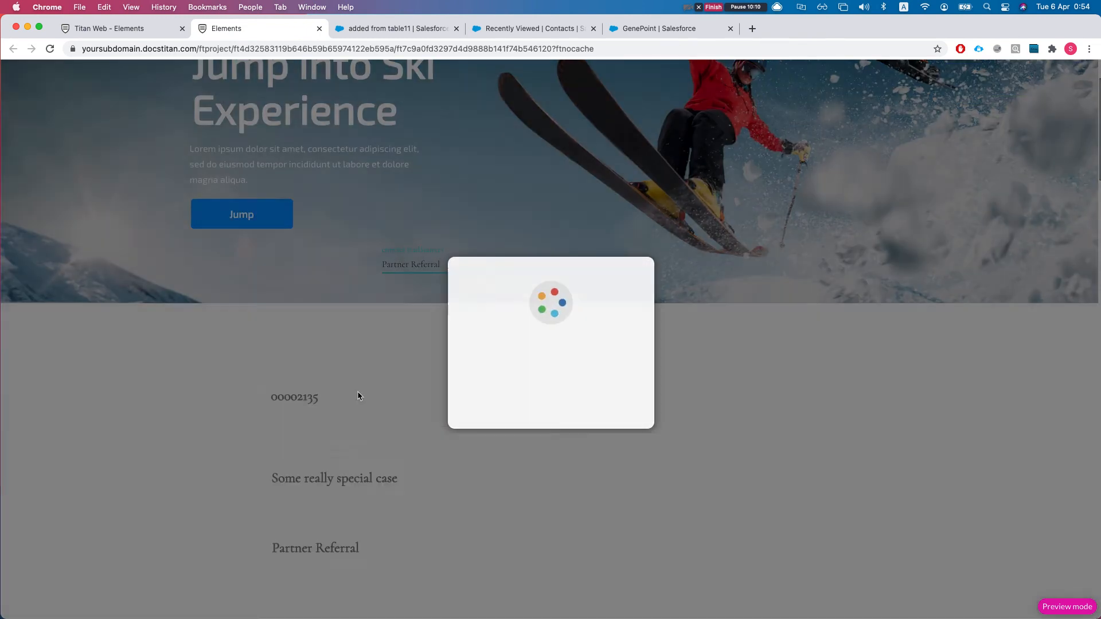
pyautogui.scroll(-4, 354, 397)
pyautogui.scroll(3, 354, 397)
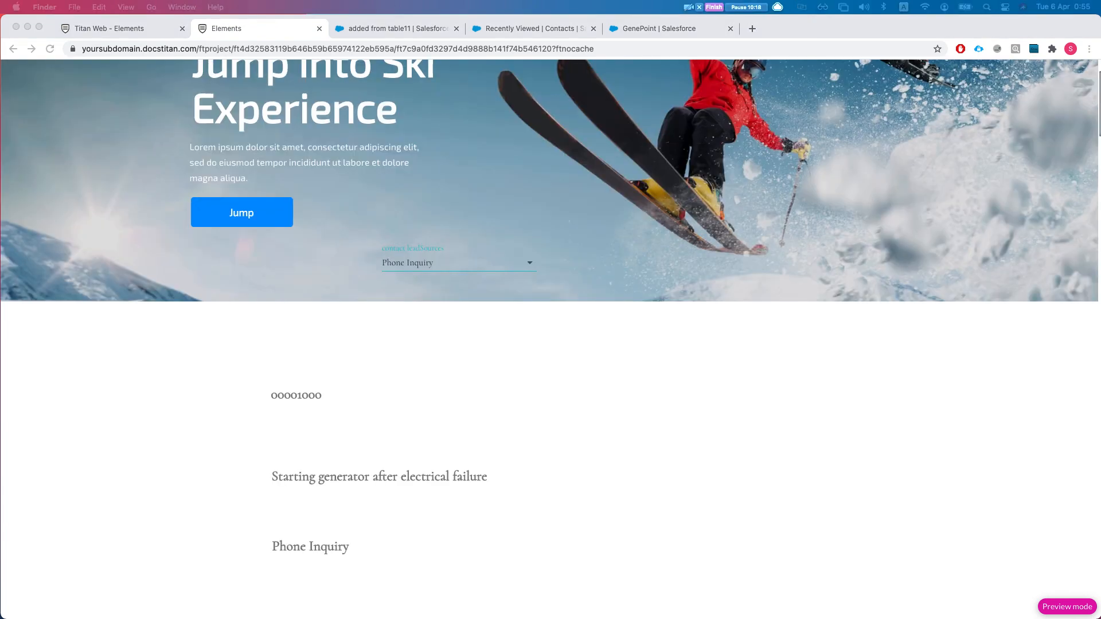
# Set the contact lead source to Web and review all the cases repeated down the strip
pyautogui.click(414, 264)
pyautogui.click(414, 263)
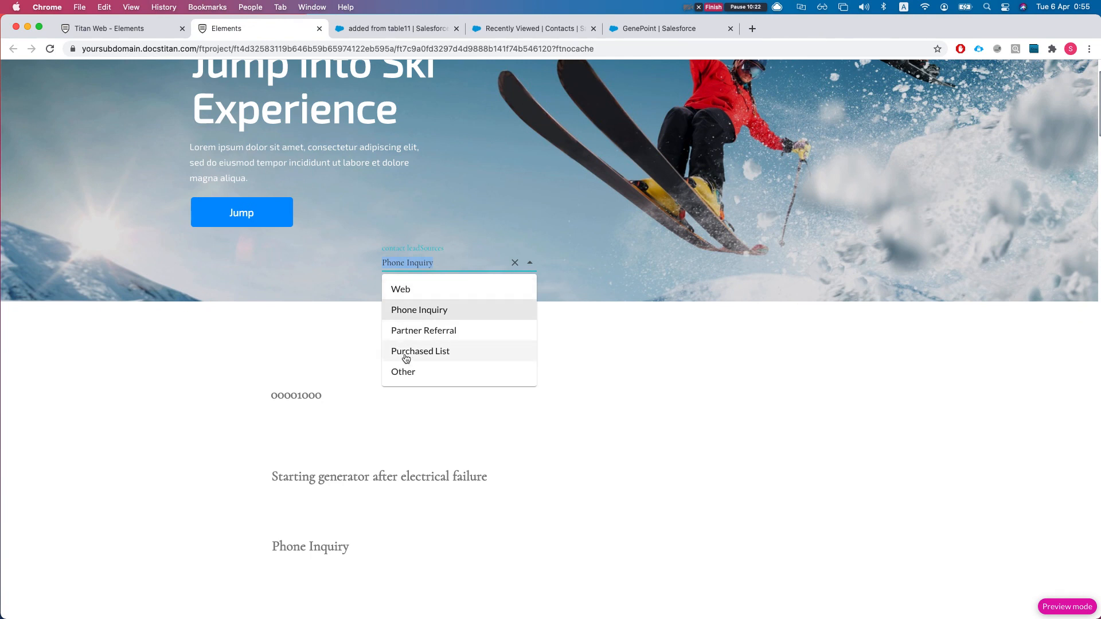
pyautogui.click(400, 288)
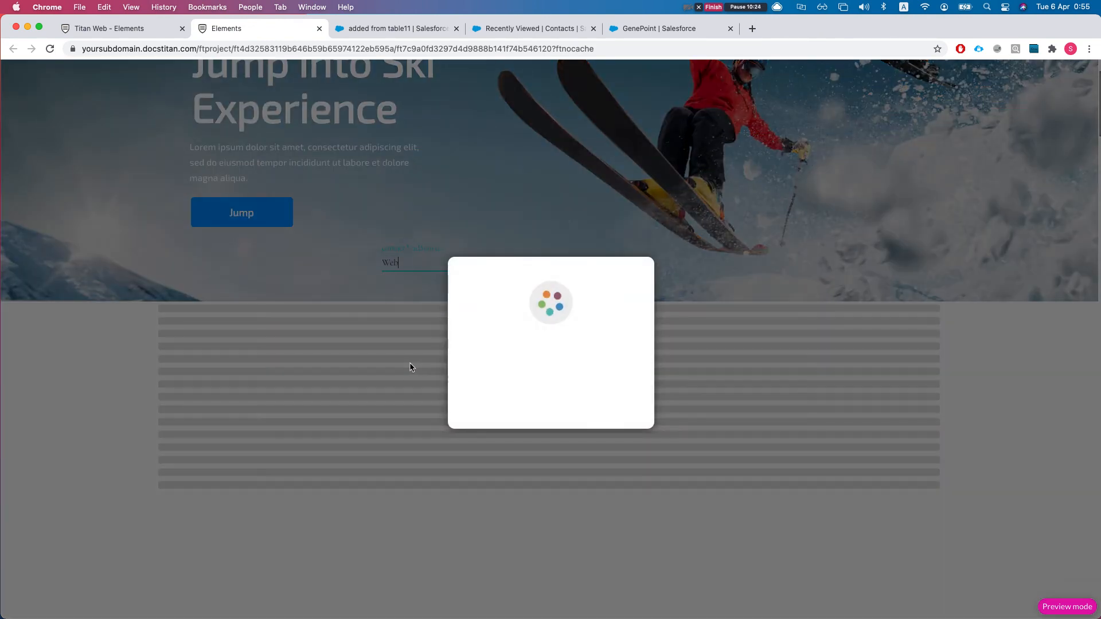
pyautogui.scroll(-10, 394, 340)
pyautogui.scroll(3, 356, 396)
pyautogui.moveTo(321, 487); pyautogui.dragTo(266, 328)
pyautogui.scroll(9, 314, 329)
# Change the contact lead source to Phone Inquiry and review all the repeated cases down the page
pyautogui.click(404, 383)
pyautogui.click(413, 410)
pyautogui.scroll(-10, 383, 401)
pyautogui.scroll(-13, 383, 405)
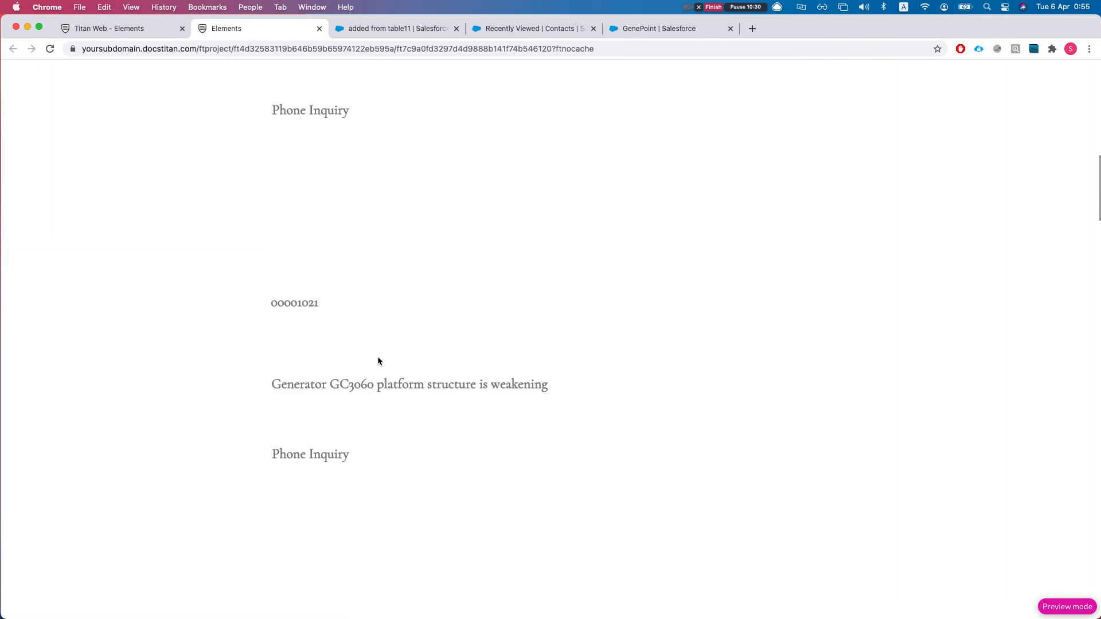
pyautogui.moveTo(393, 441); pyautogui.dragTo(314, 275)
pyautogui.scroll(16, 319, 258)
pyautogui.scroll(3, 369, 314)
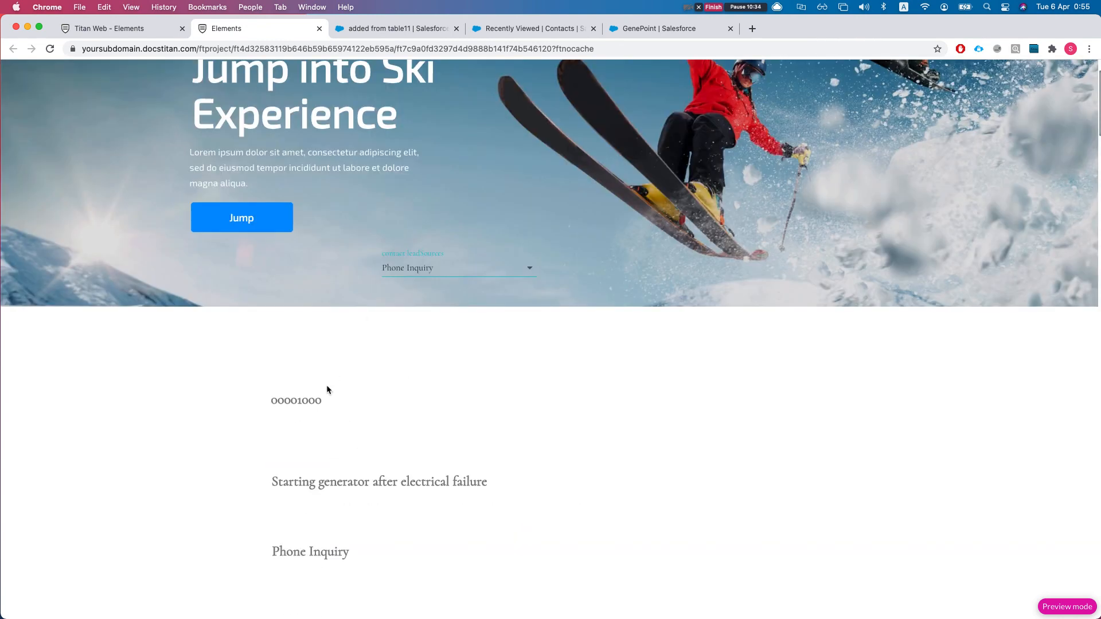